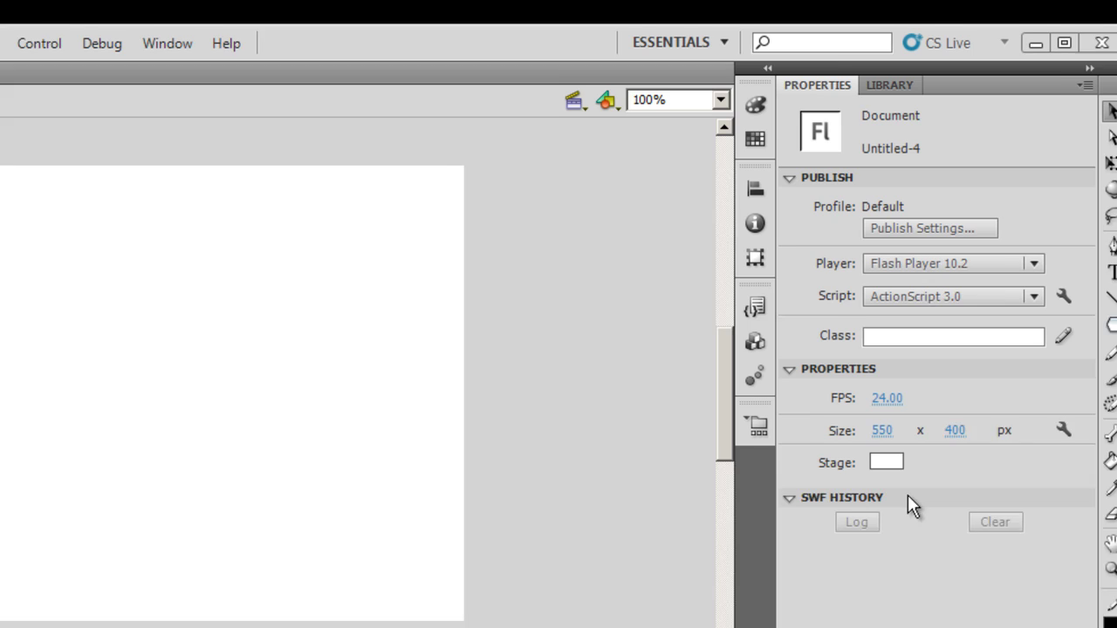
- Change the stage background colour to dark grey #333333
left_click(1022, 358)
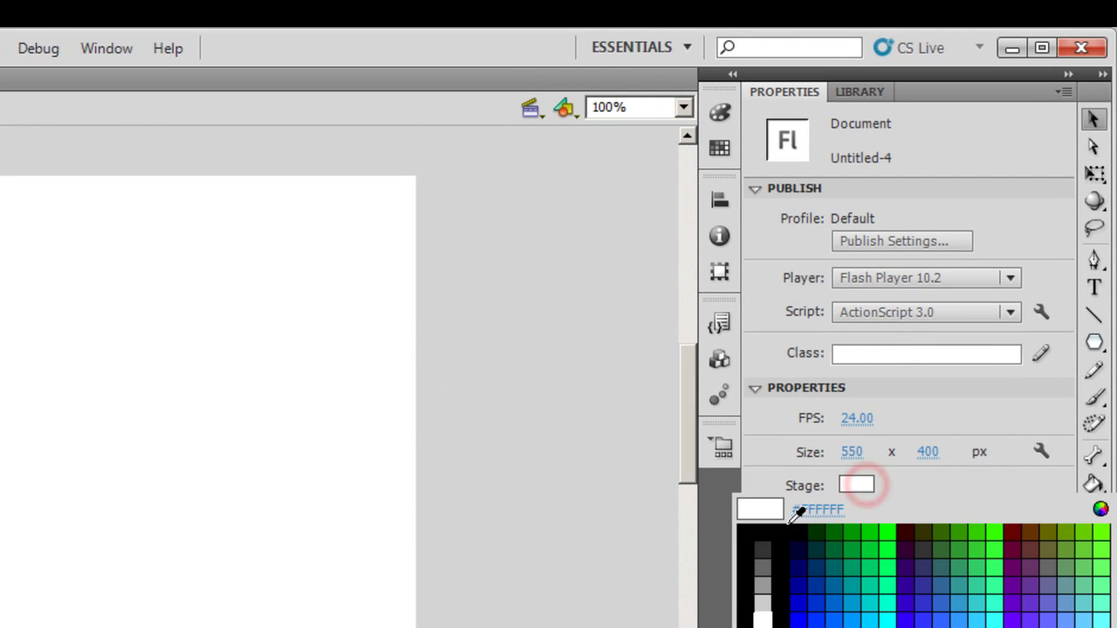
left_click(765, 549)
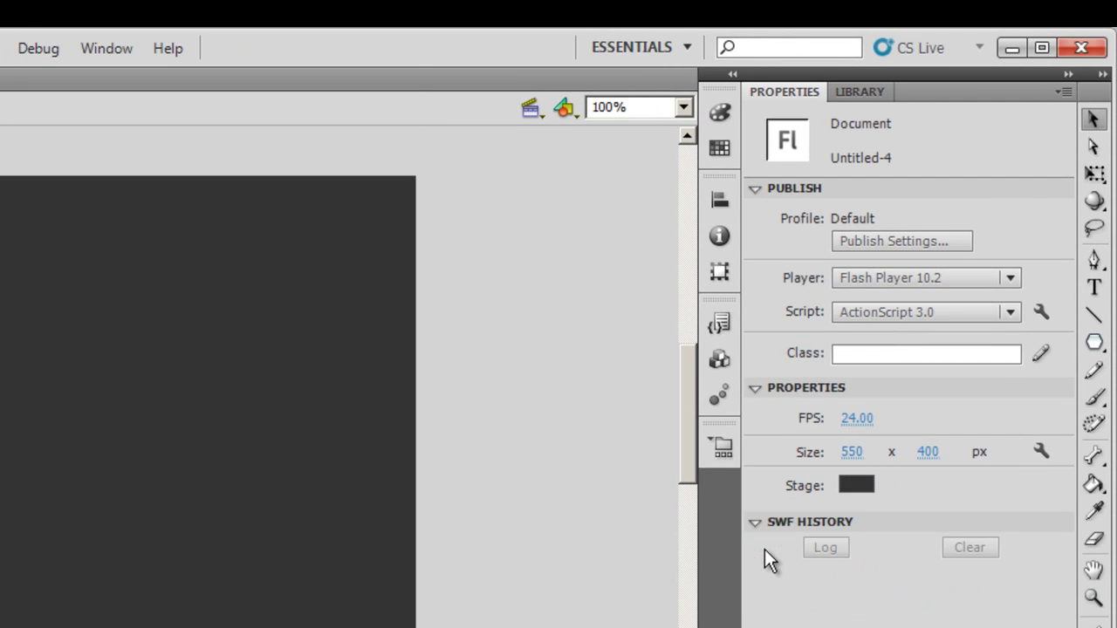
- Set the PolyStar tool to star style for drawing yellow five-sided stars
left_click(1095, 345)
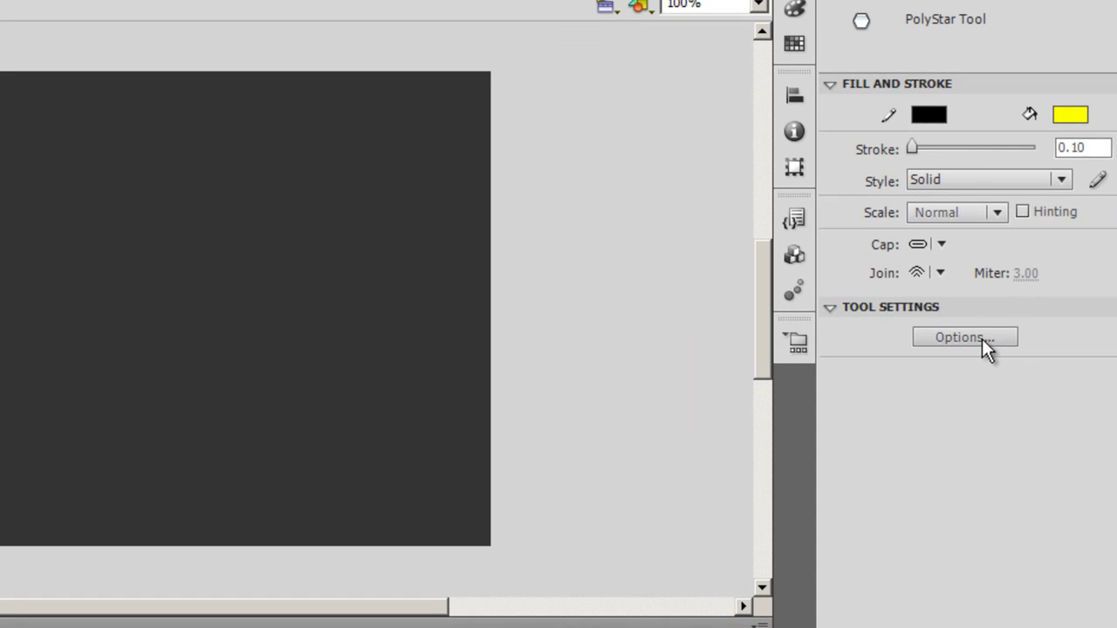
left_click(981, 338)
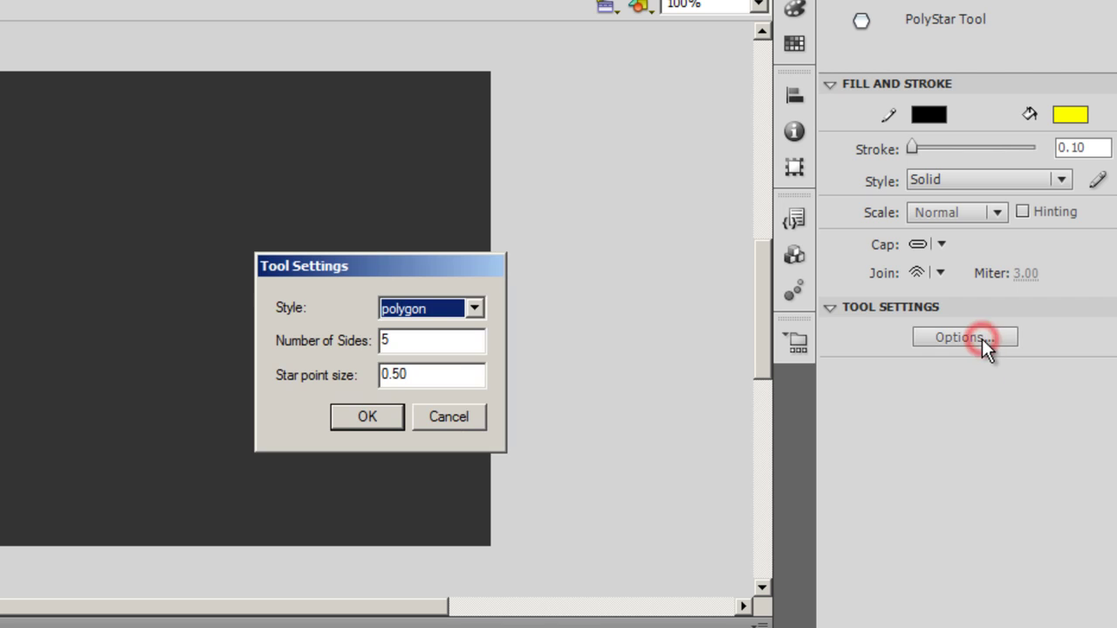
left_click(477, 309)
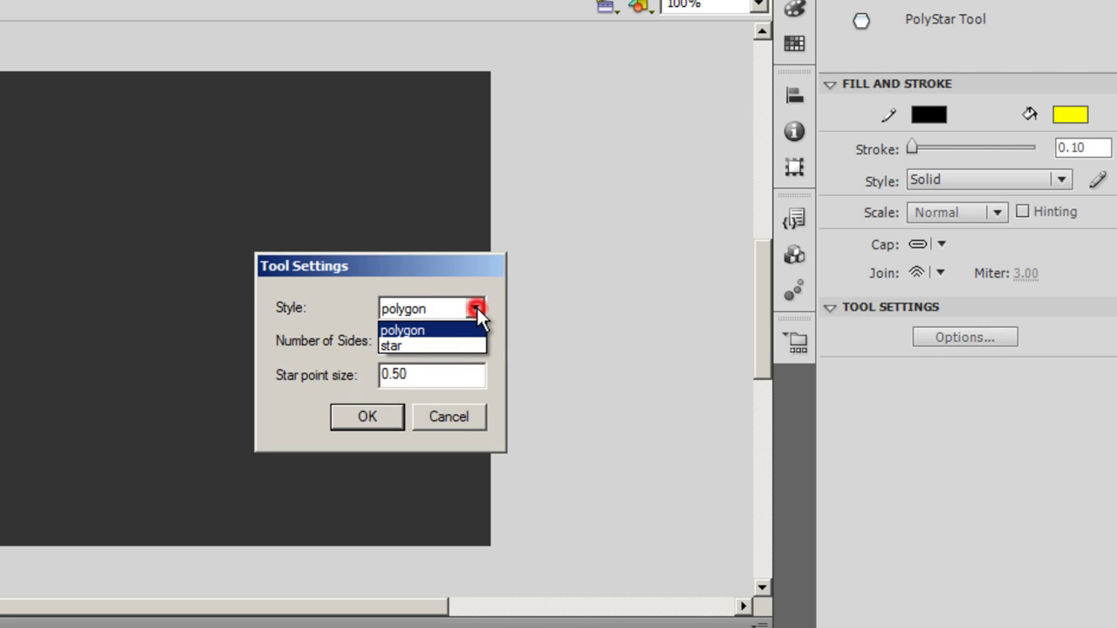
left_click(443, 341)
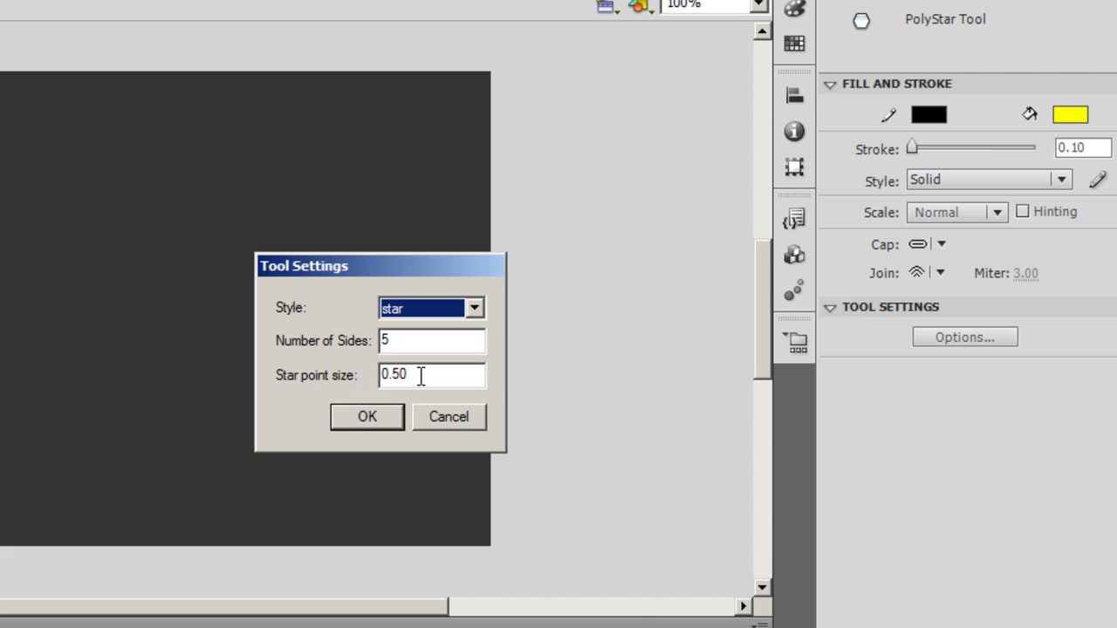
left_click(367, 416)
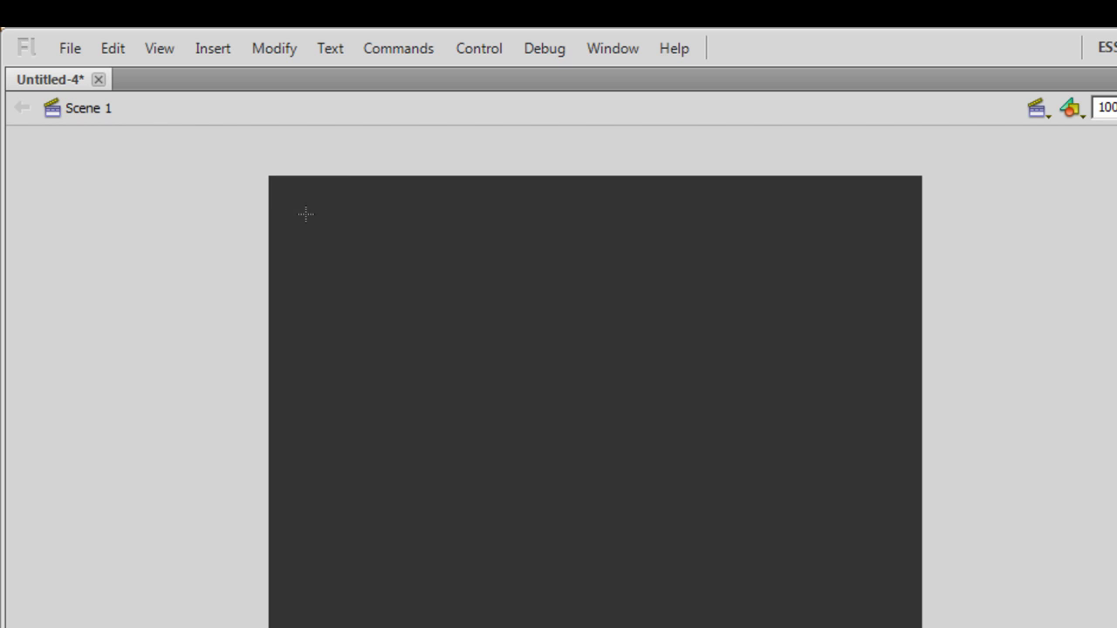
- Draw a yellow star, convert it to a Movie Clip symbol, and place it top-left
left_click_drag(304, 212, 337, 253)
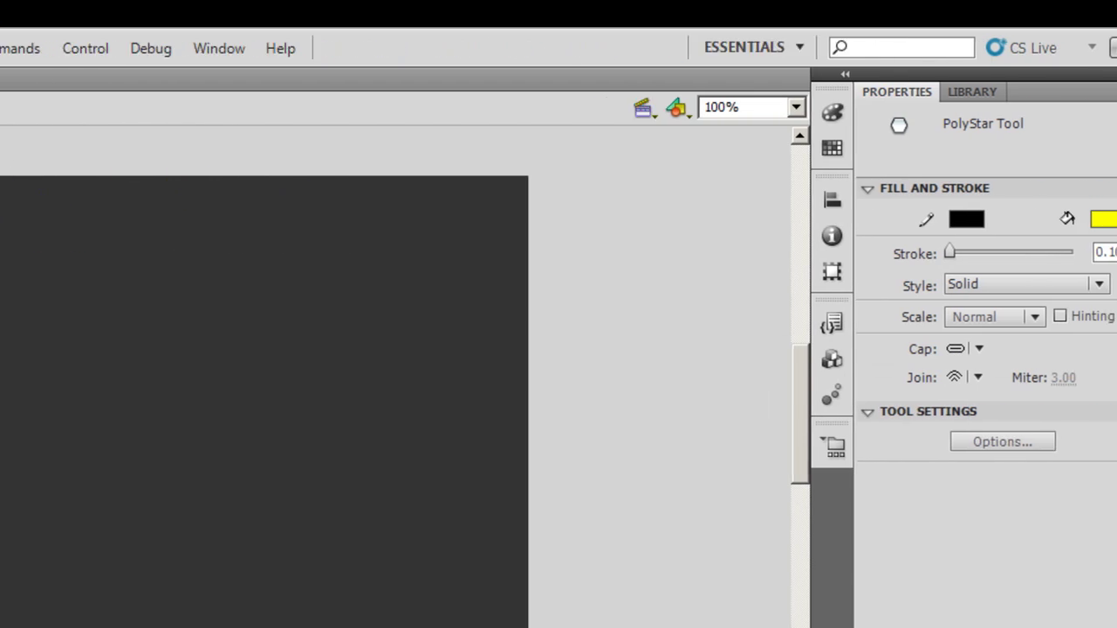
left_click(1087, 121)
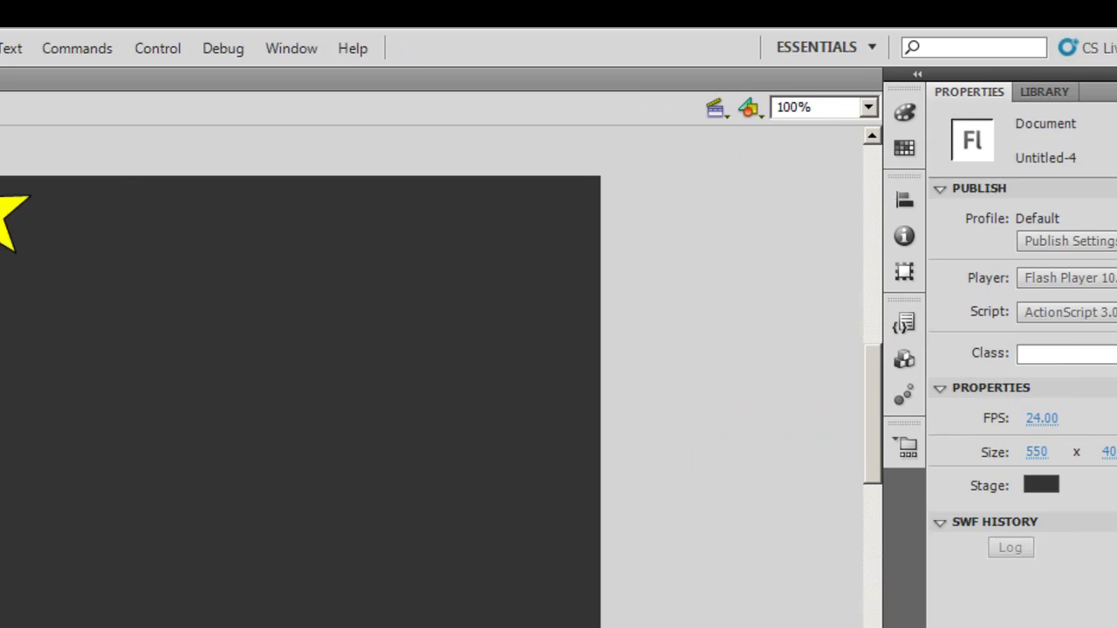
left_click_drag(64, 135, 346, 305)
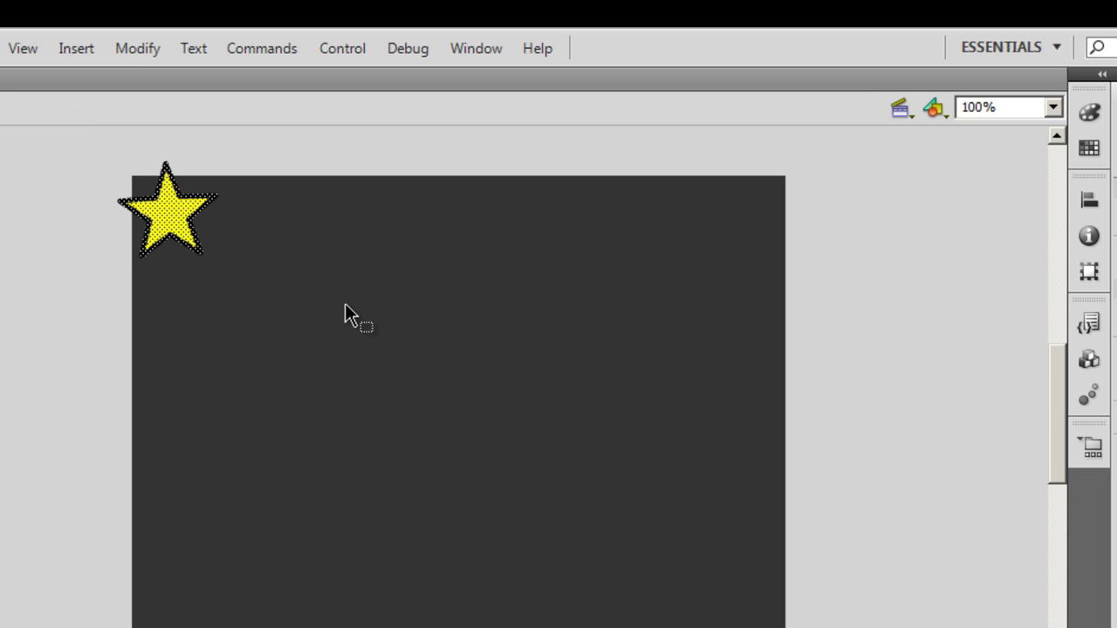
key("F8")
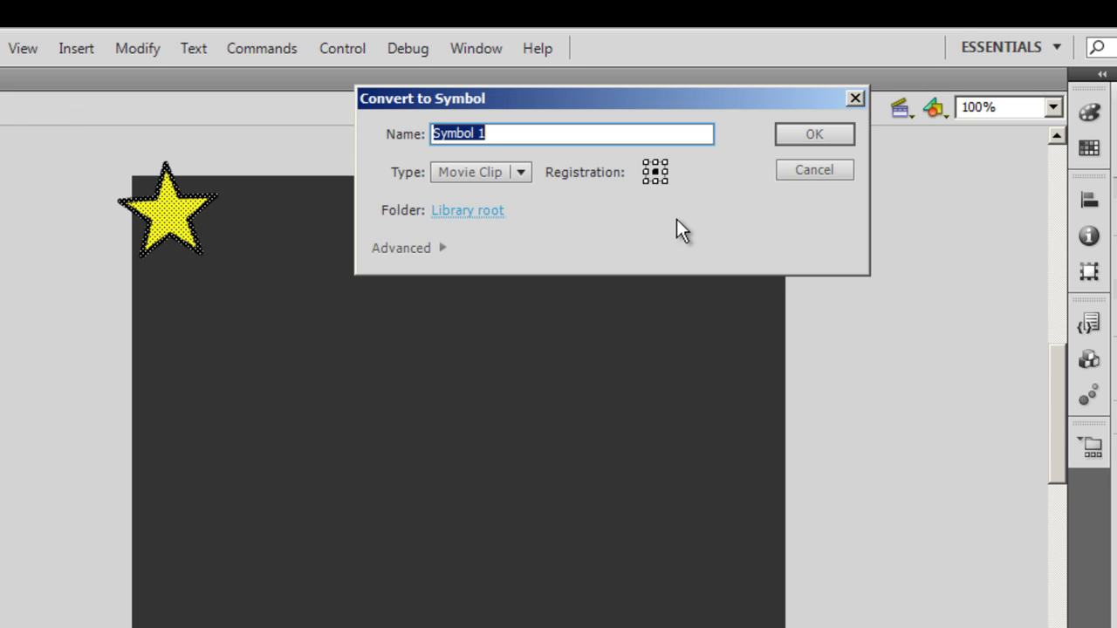
left_click(827, 133)
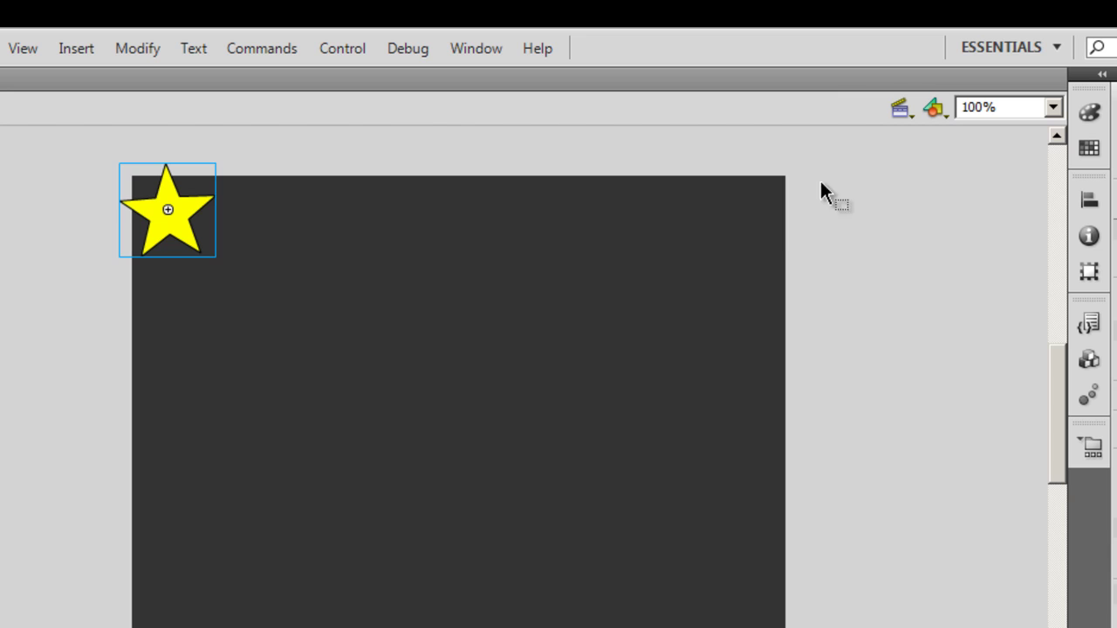
left_click_drag(190, 210, 227, 239)
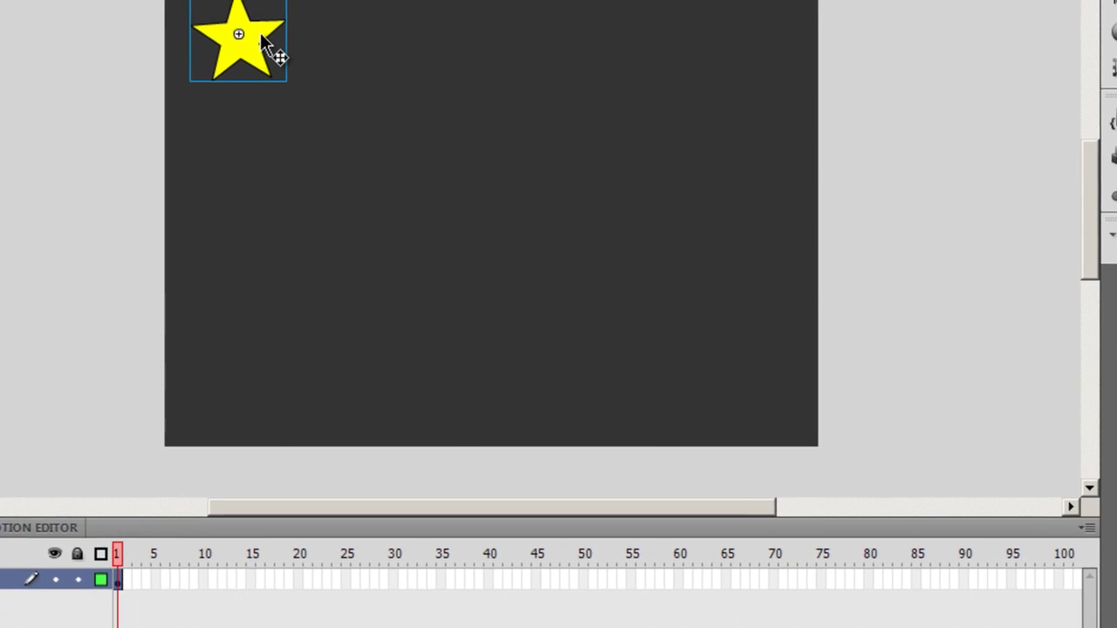
- Apply a motion tween to the star symbol, spanning frames 1 to 24 on Layer 1
right_click(161, 594)
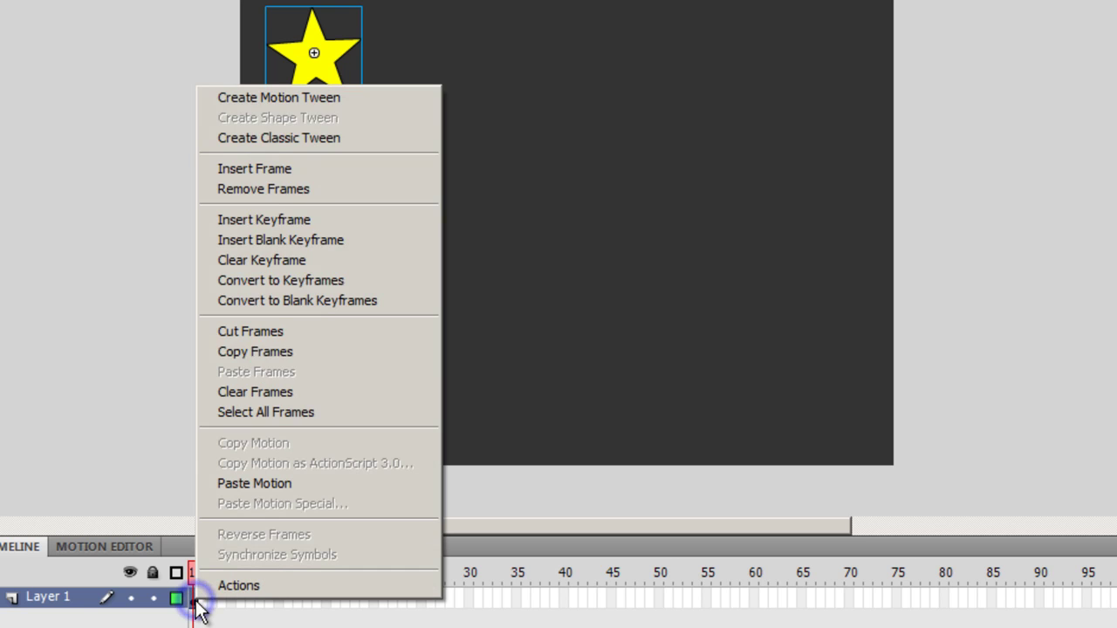
left_click(462, 93)
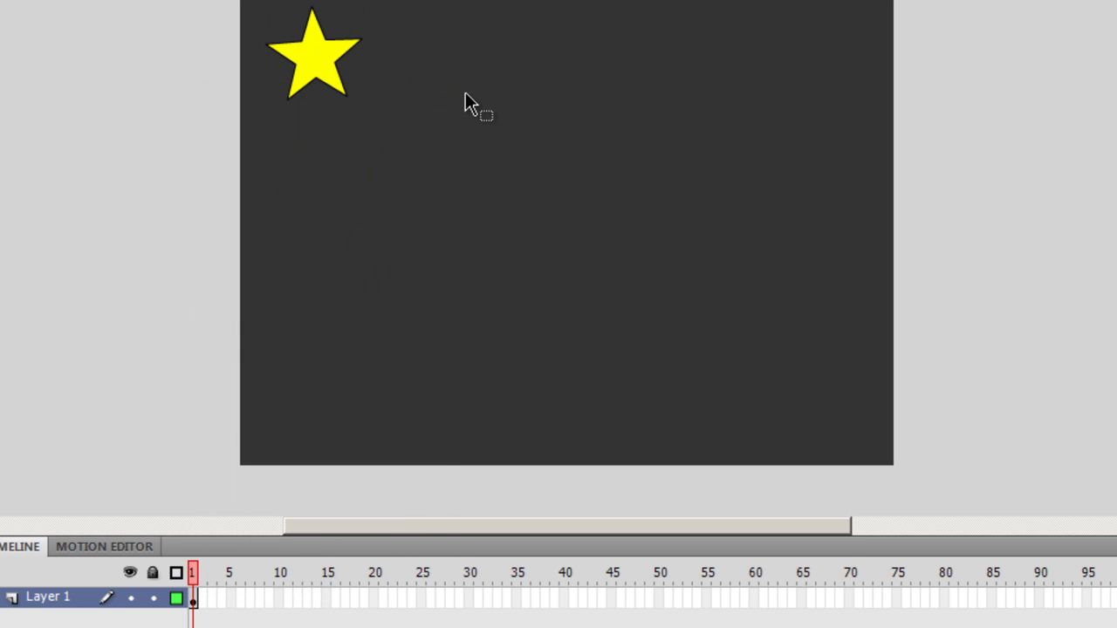
right_click(321, 53)
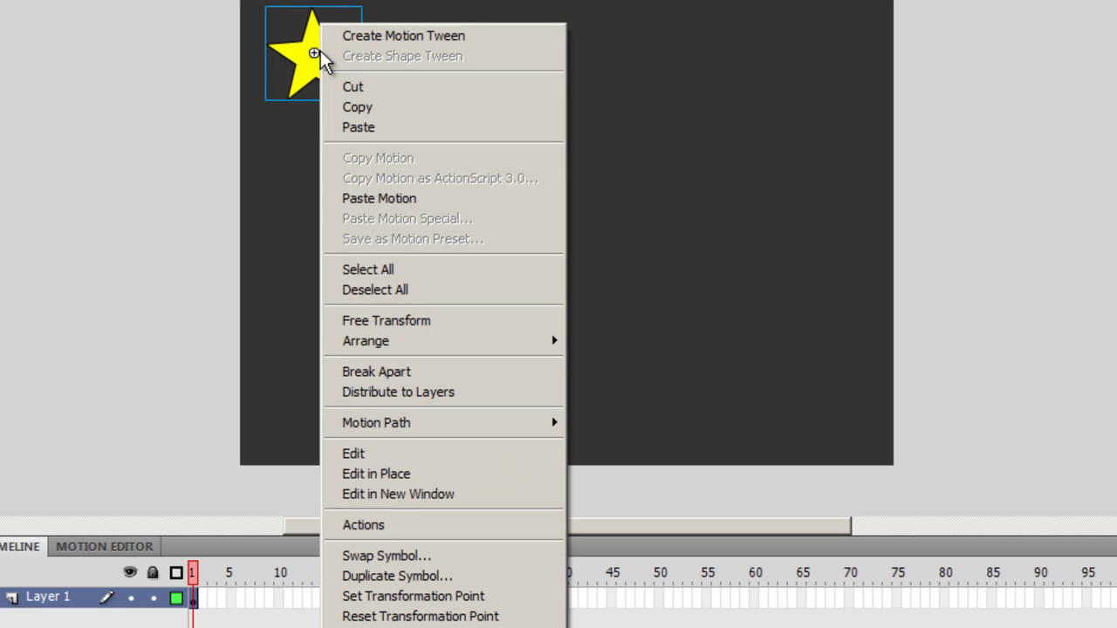
left_click(403, 35)
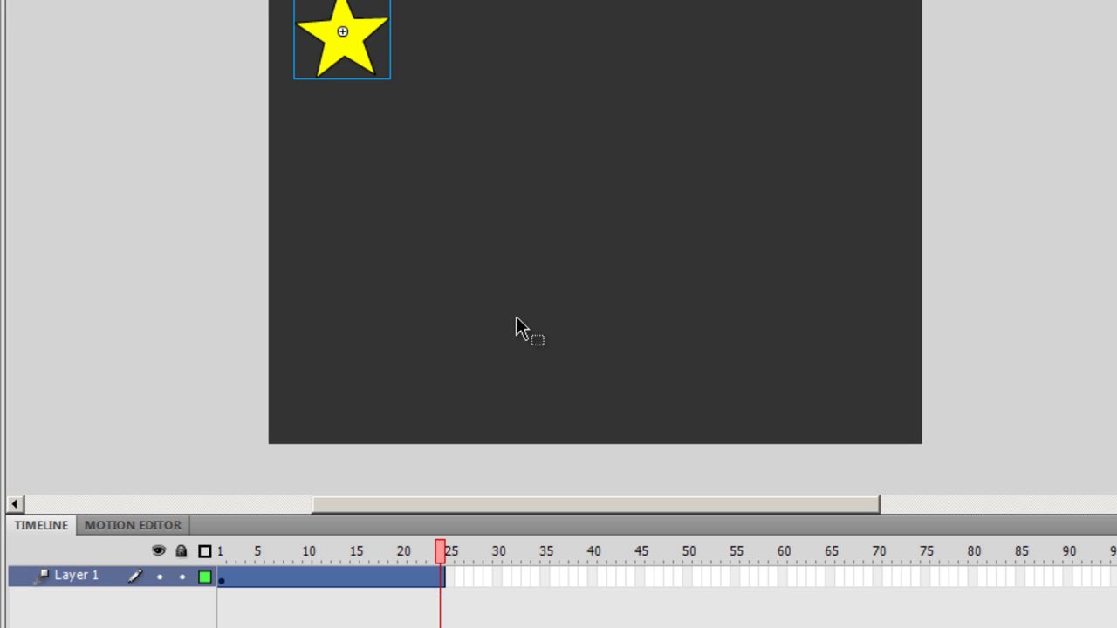
- Move the star to the stage's lower-right at frame 24 and preview the diagonal motion
left_click(361, 49)
left_click_drag(360, 48, 847, 383)
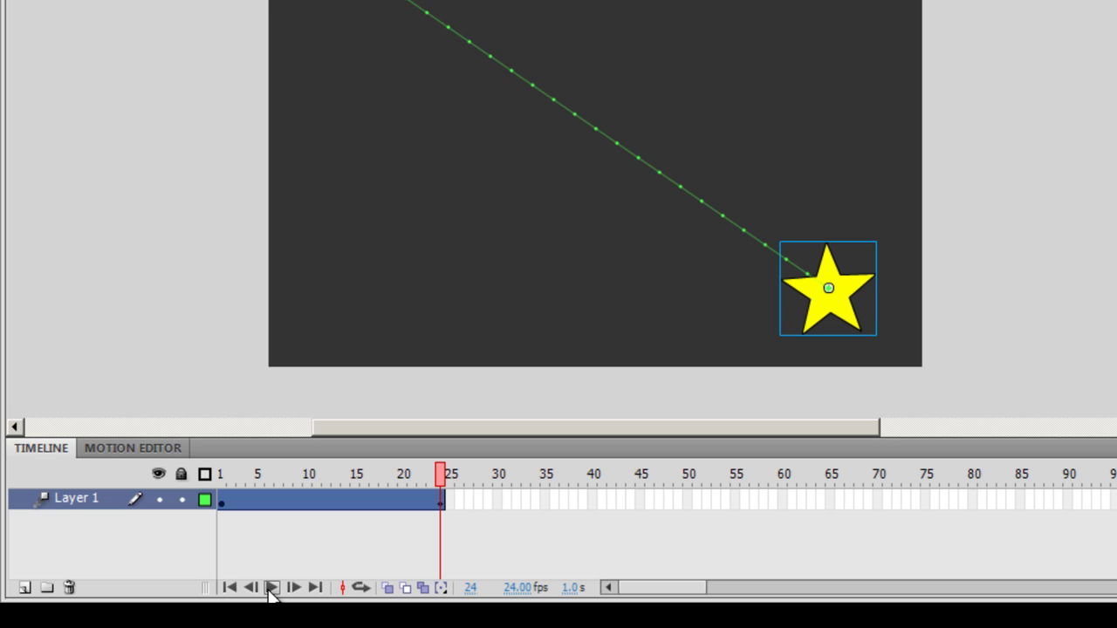
left_click(272, 587)
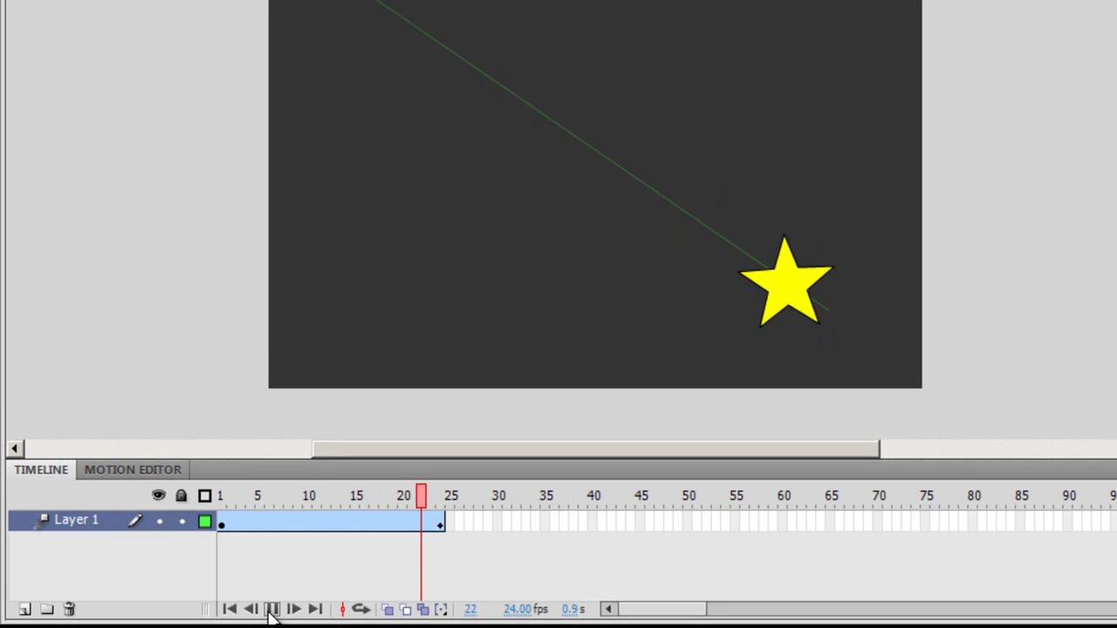
left_click(271, 587)
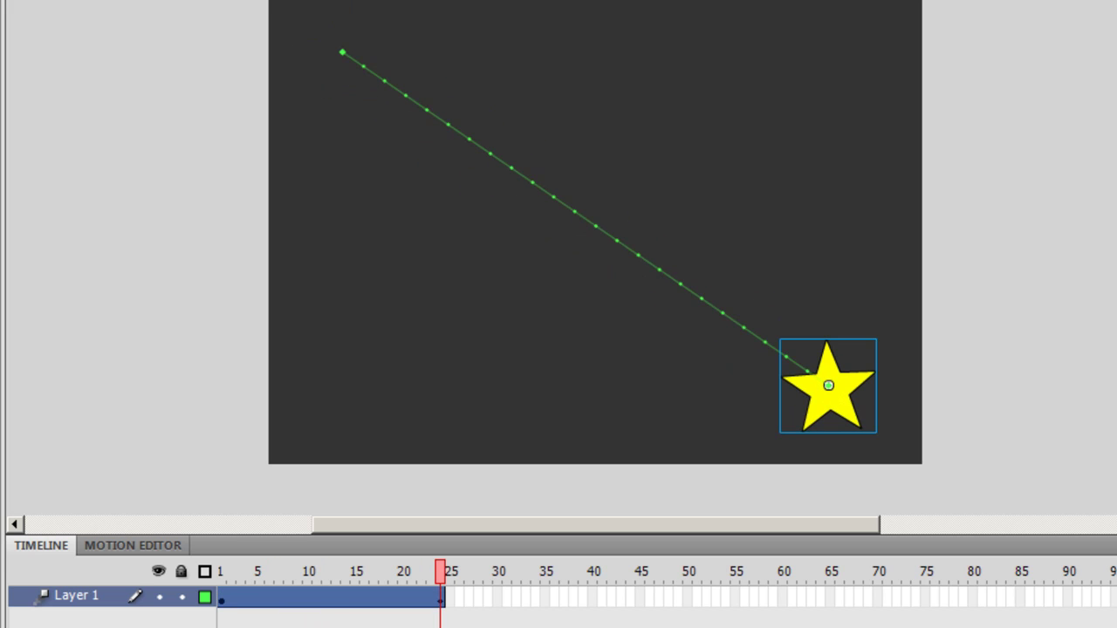
key("Return")
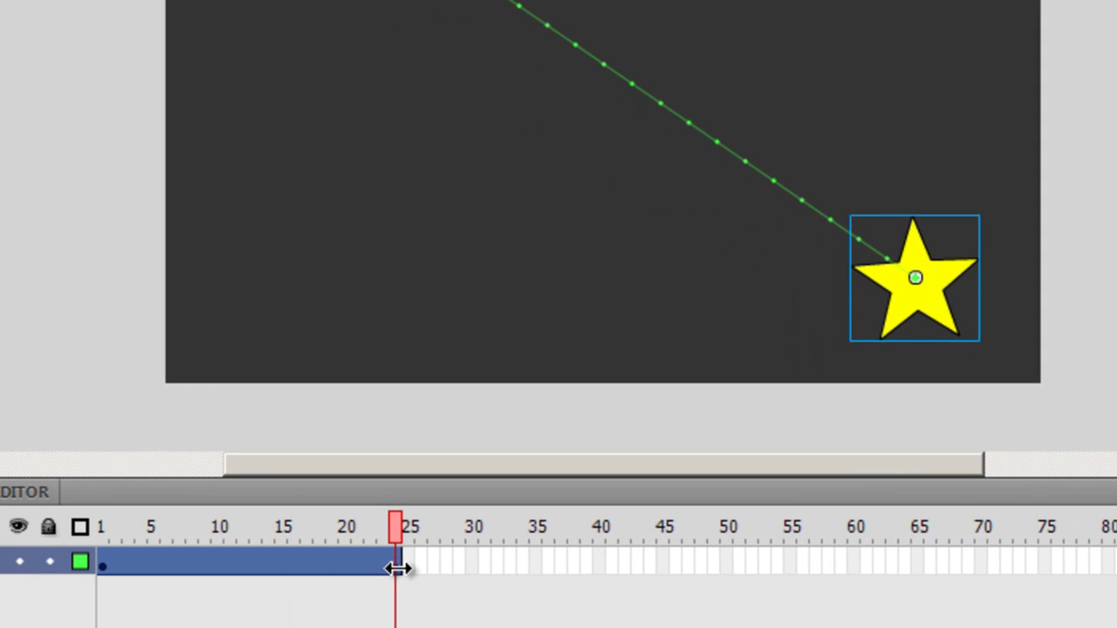
- Resize the tween span to end at frame 15 and preview the faster motion
left_click_drag(397, 568, 692, 579)
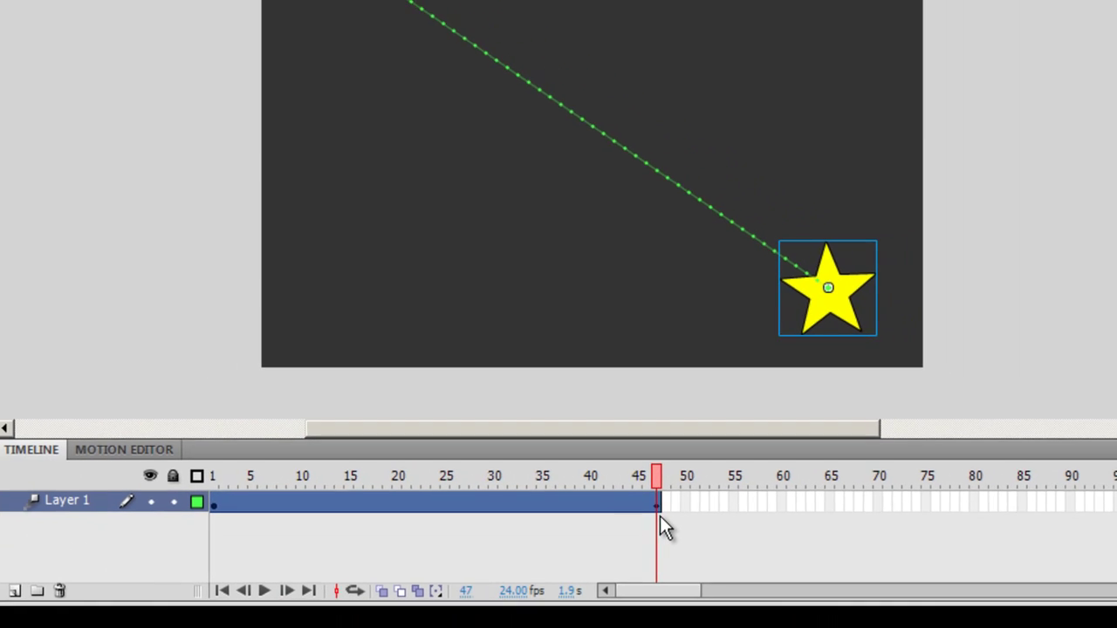
key("Return")
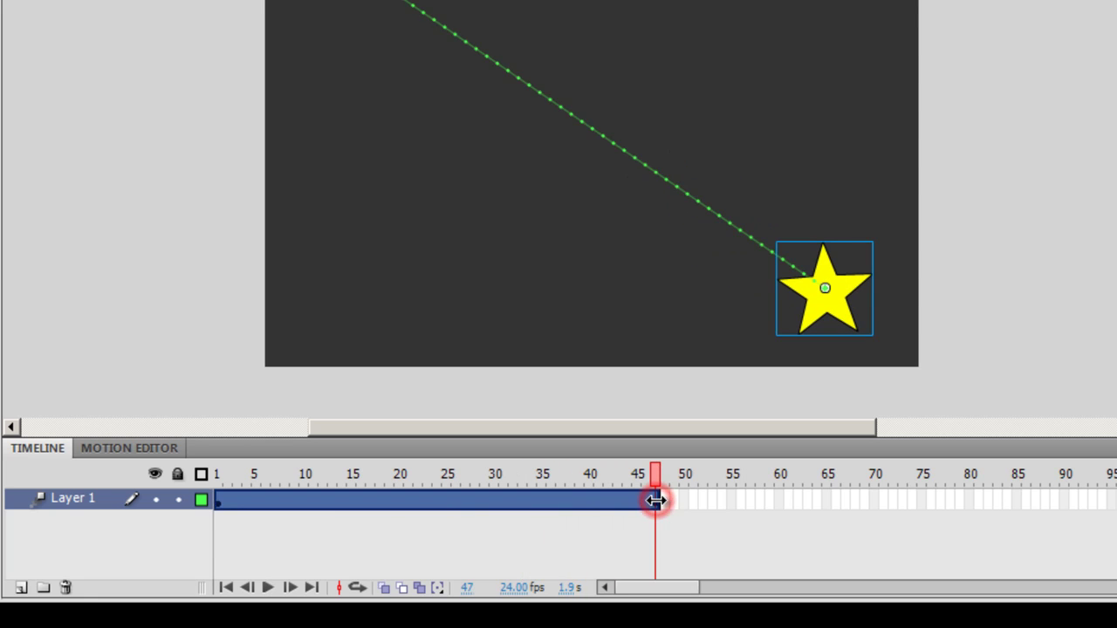
left_click_drag(656, 500, 353, 515)
key("Return")
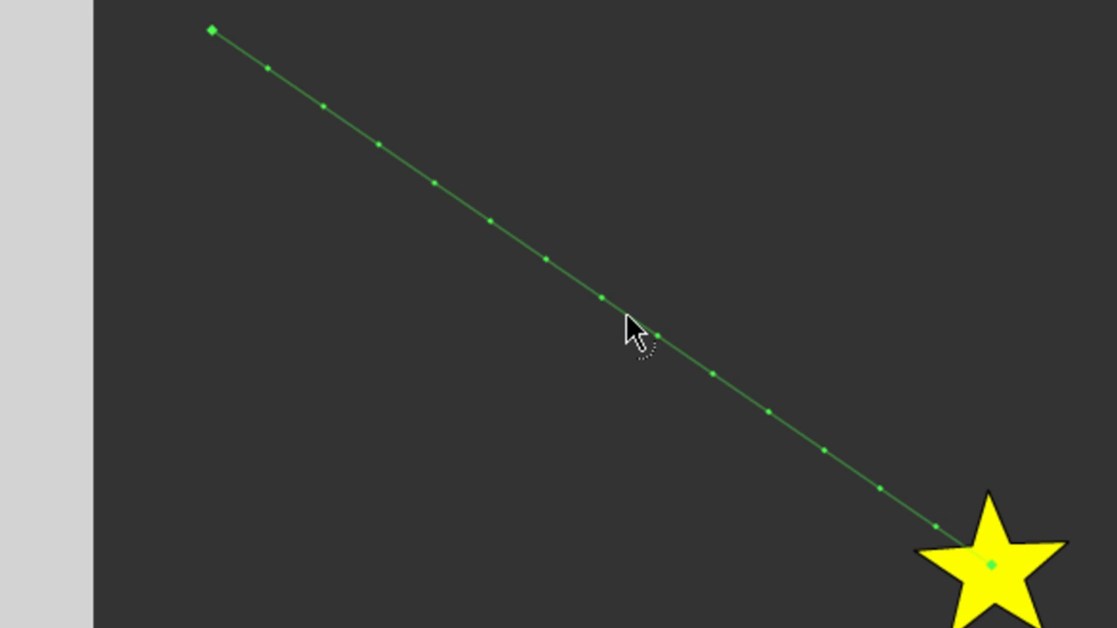
- Bend the straight motion path into a curve through the lower-left and preview it
left_click_drag(626, 315, 1082, 49)
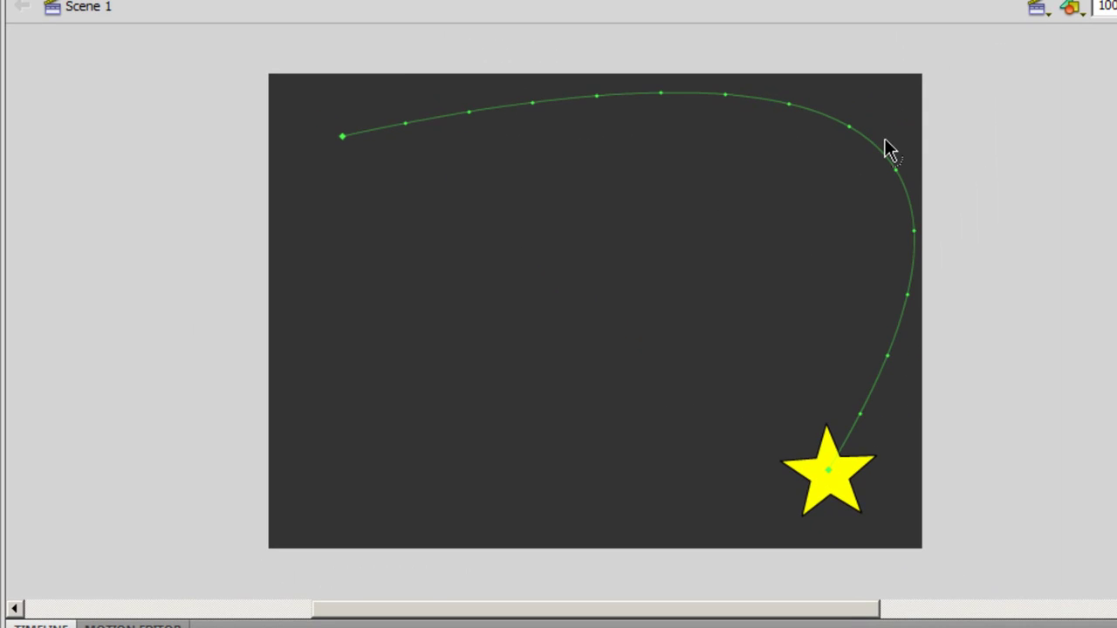
key("Return")
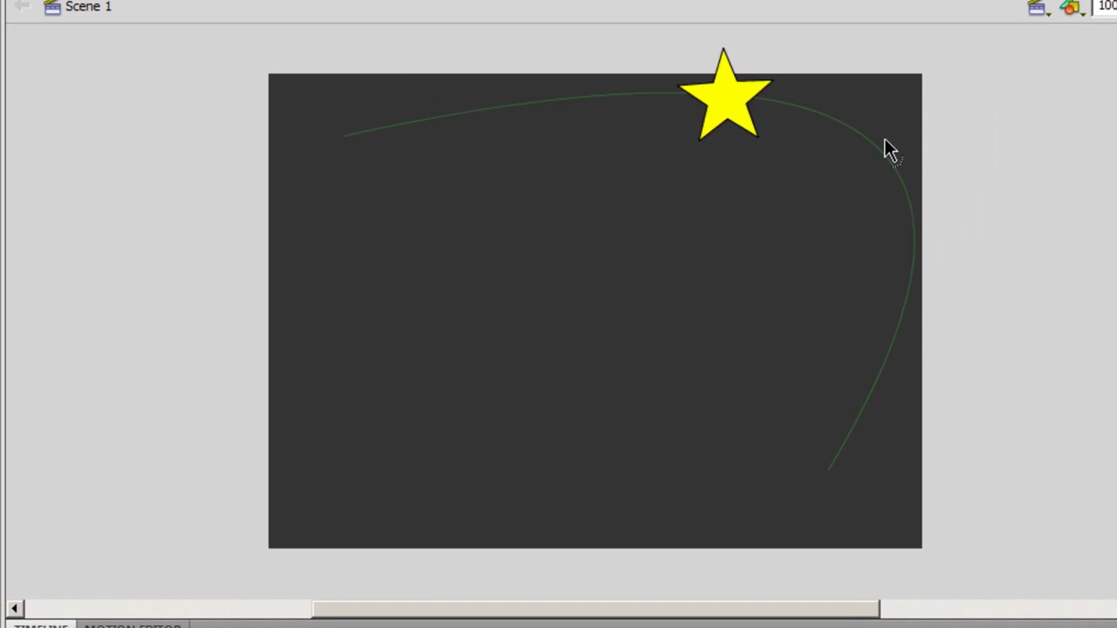
key("Return")
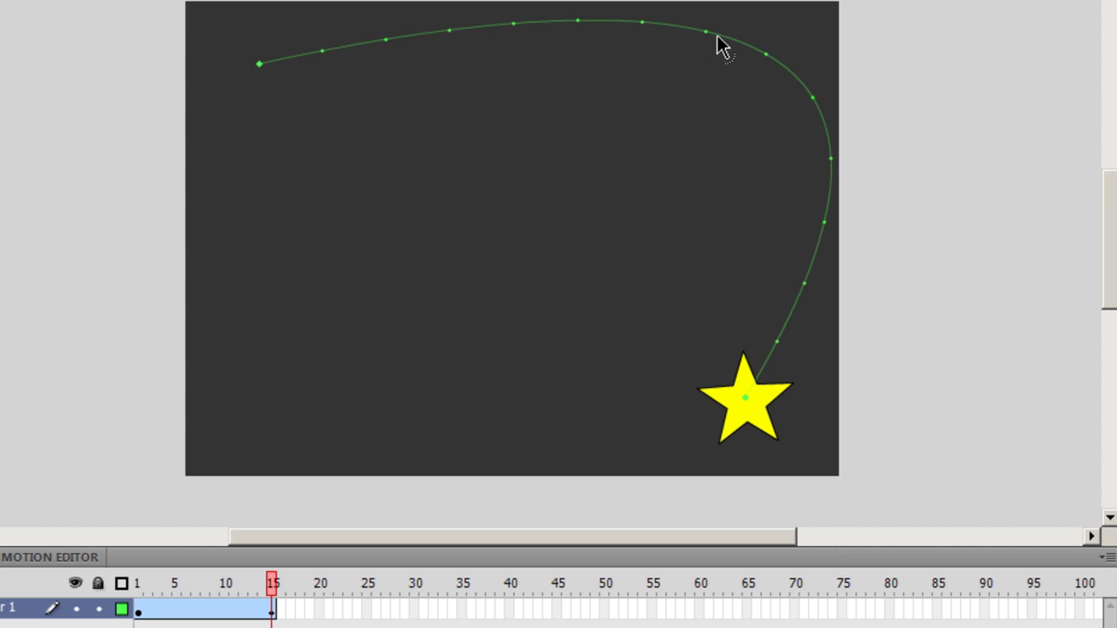
left_click_drag(716, 36, 146, 367)
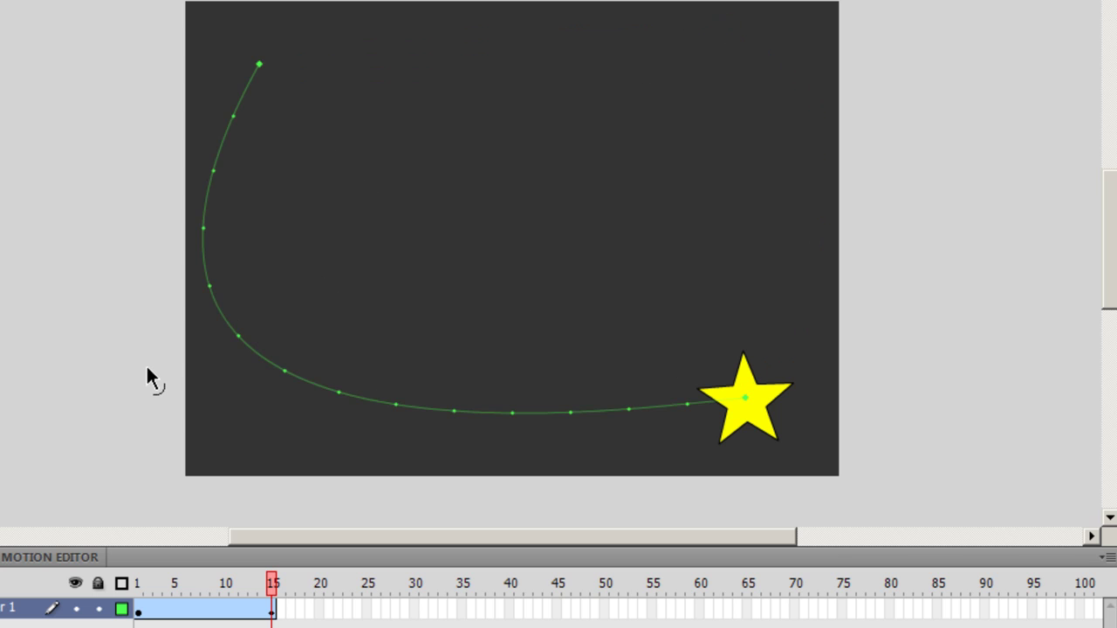
key("Return")
- Move the star to the lower right and bend the path's lower stretch into an arch
left_click_drag(759, 421, 793, 440)
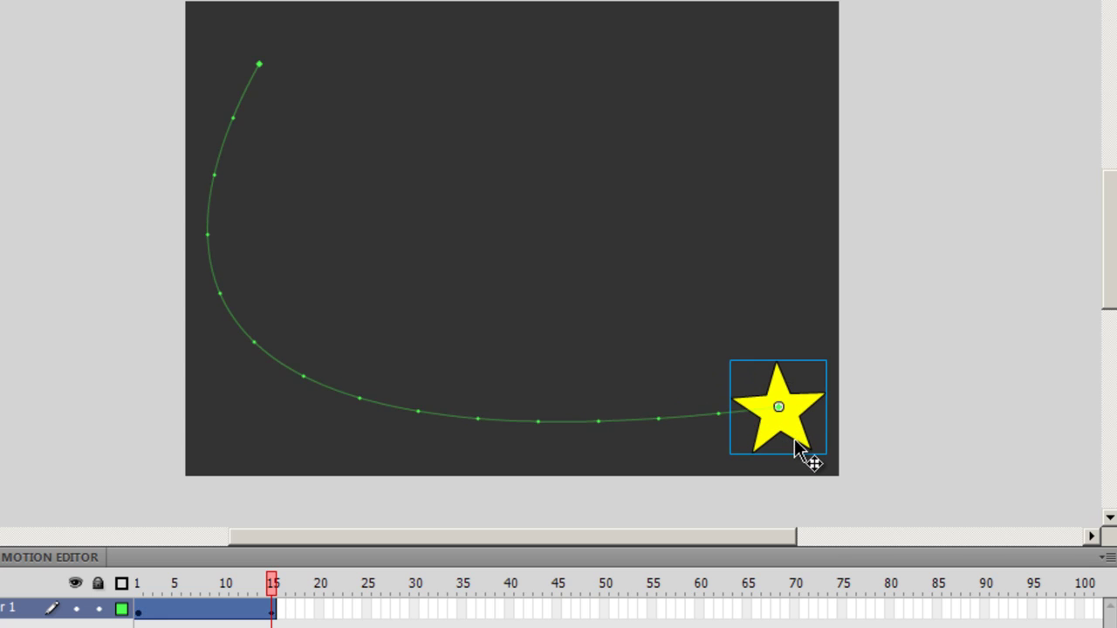
left_click(517, 426)
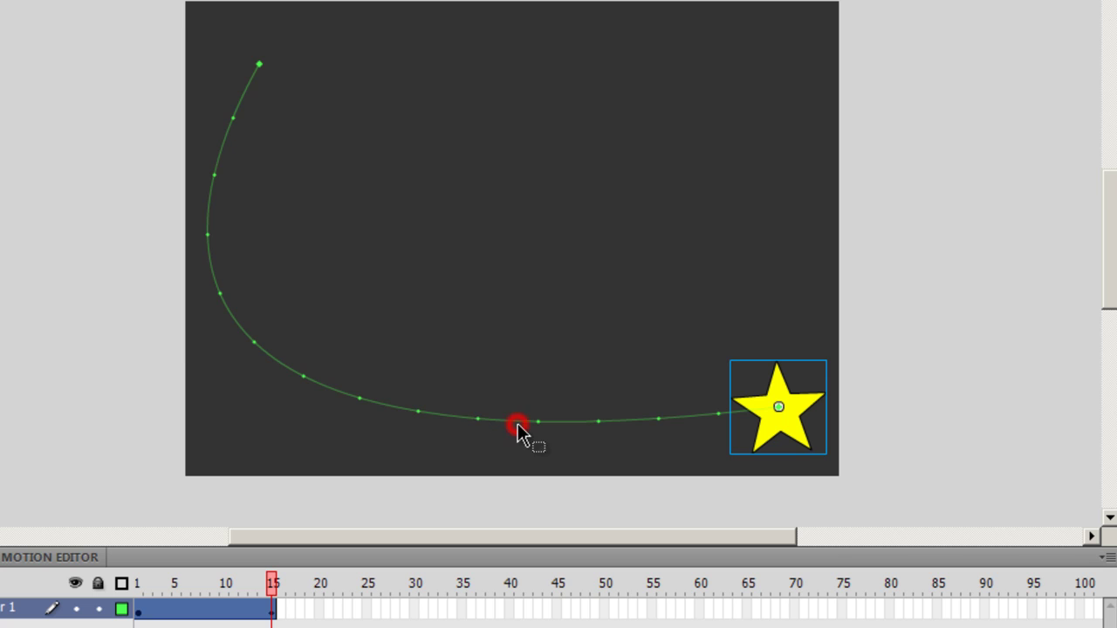
left_click_drag(517, 426, 608, 149)
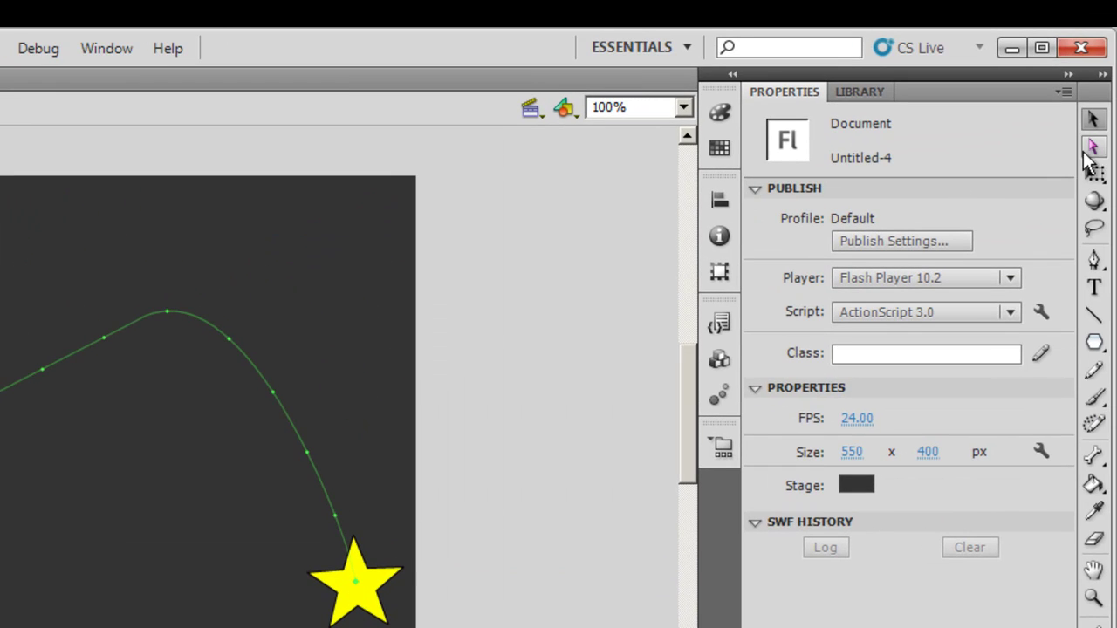
- Drag anchor tangent handles to smooth the arch and add a lower-left dip, then preview
left_click(1094, 150)
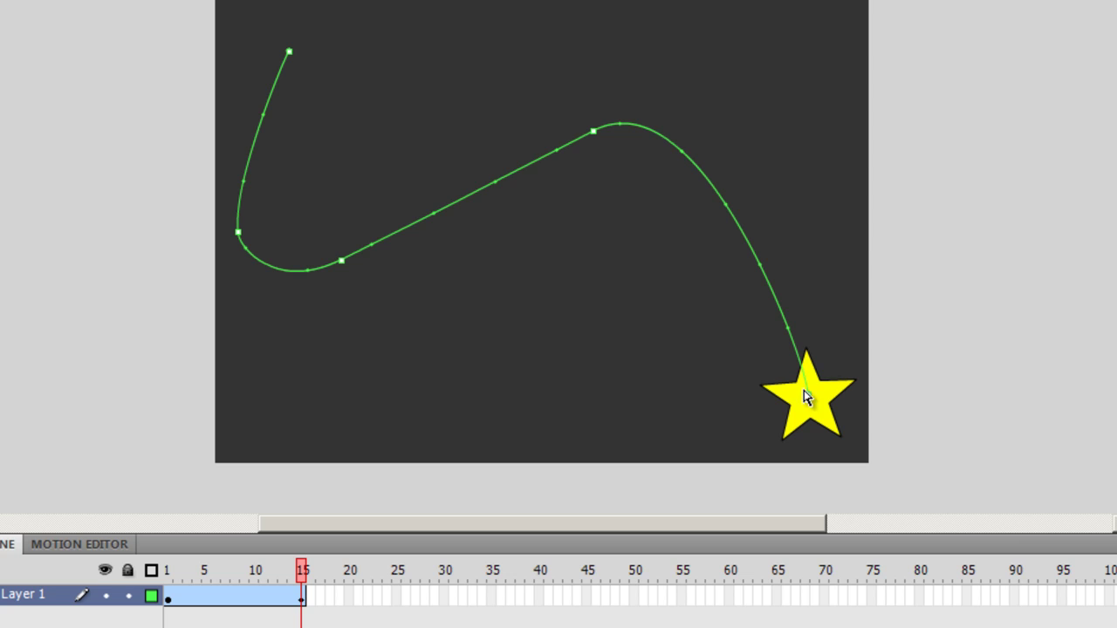
left_click(594, 133)
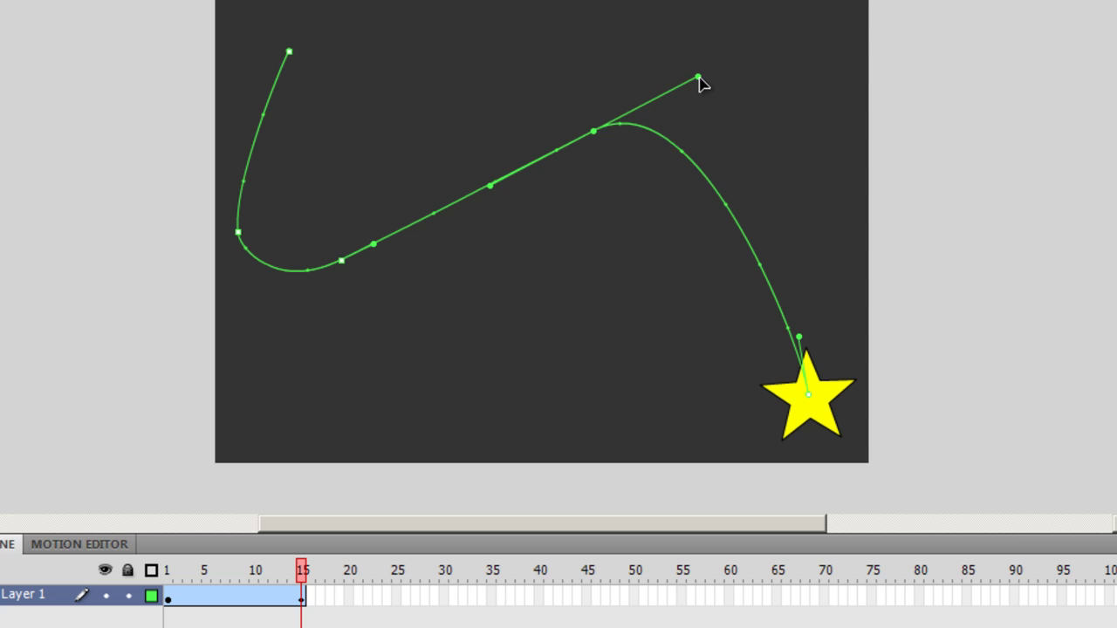
left_click_drag(699, 79, 742, 168)
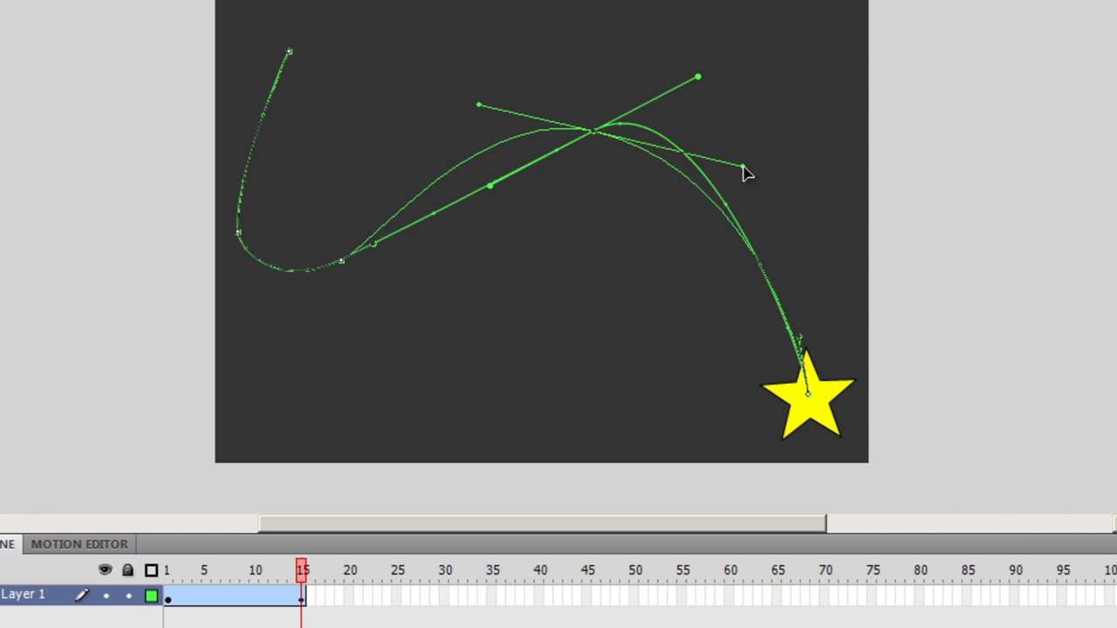
left_click_drag(742, 167, 743, 169)
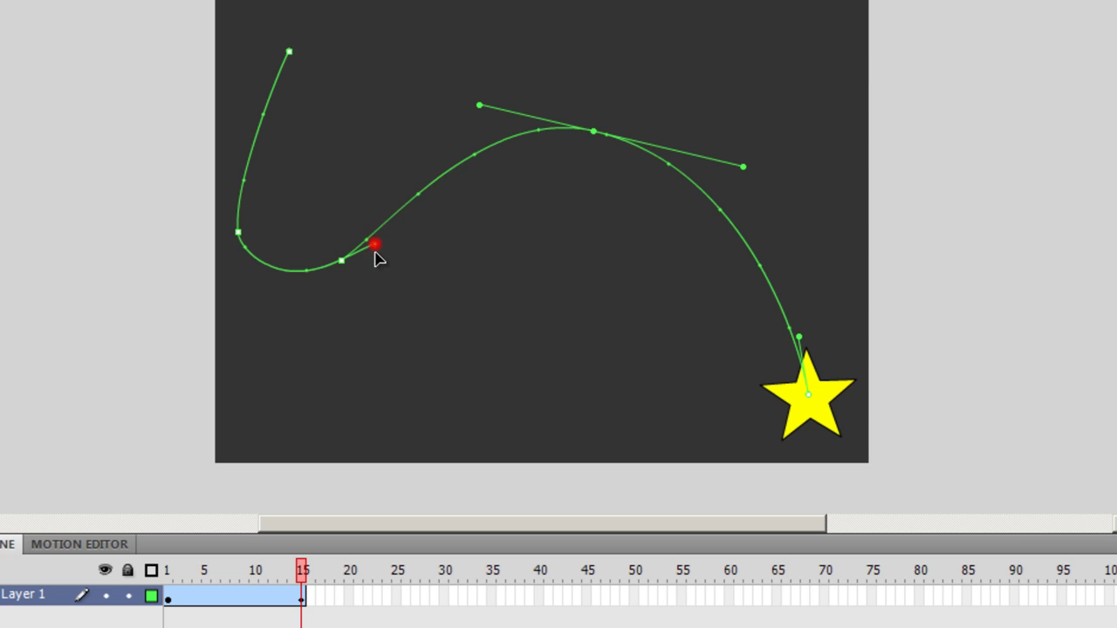
left_click_drag(375, 247, 340, 376)
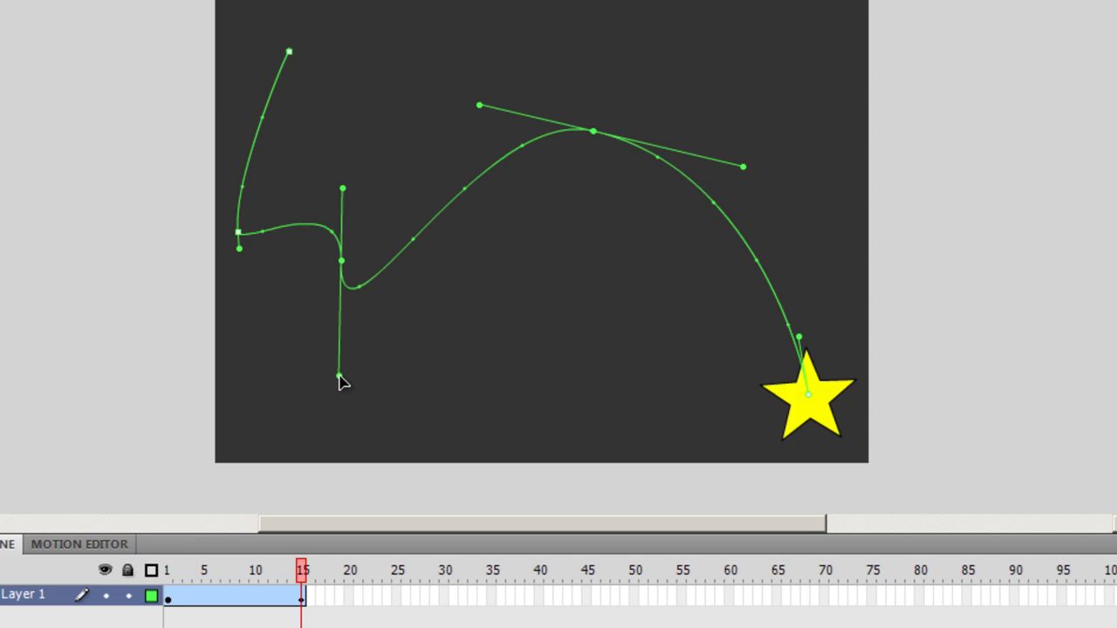
key("Return")
key("Return")
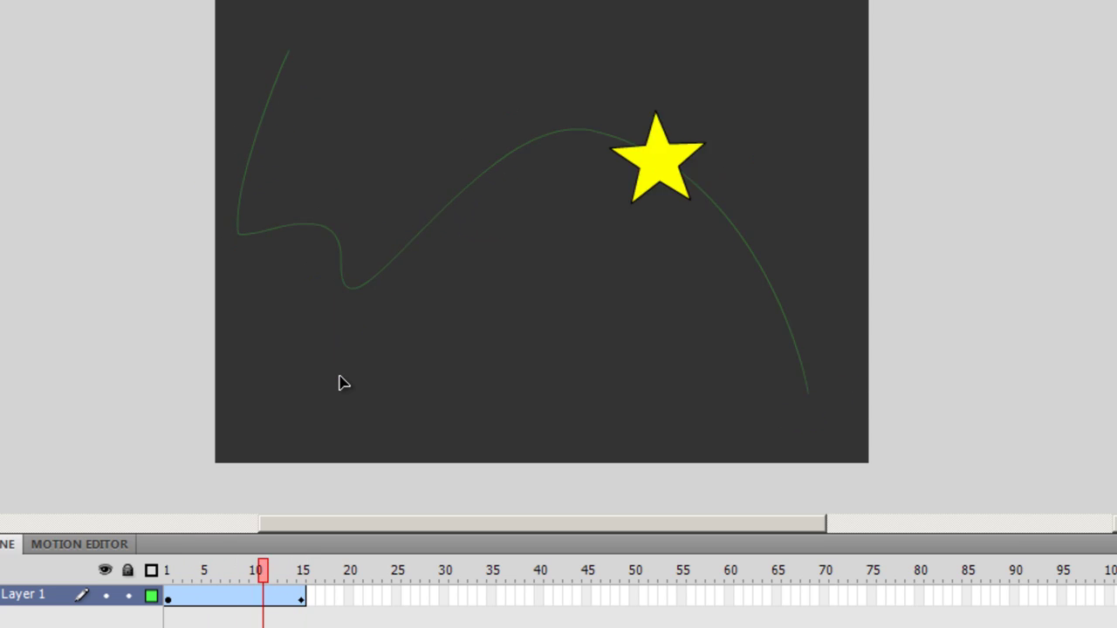
key("ctrl+Return")
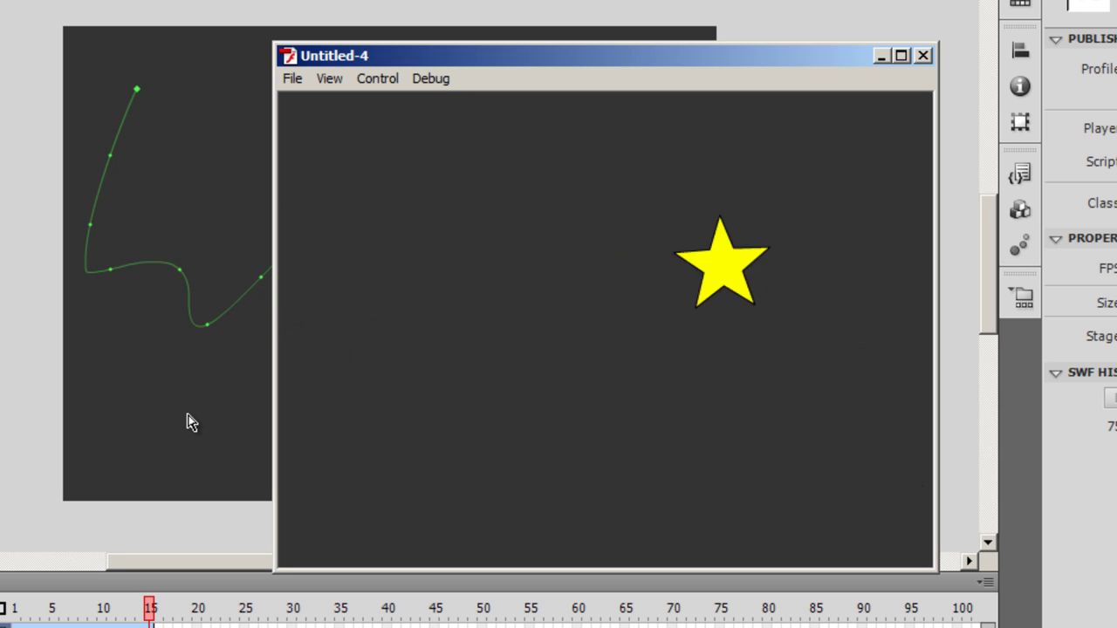
left_click(923, 55)
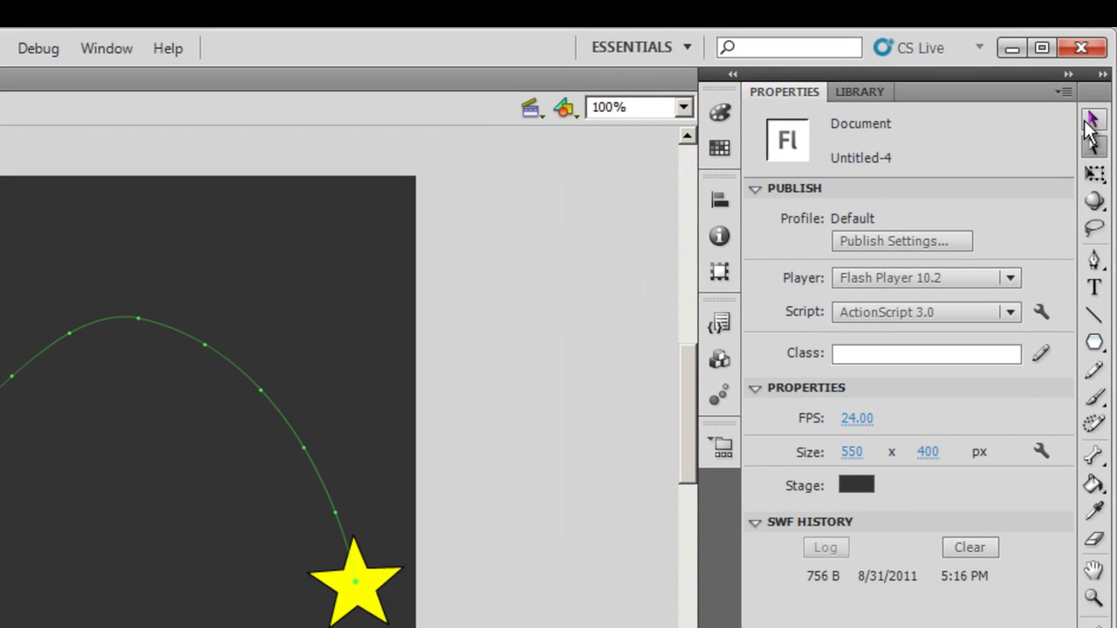
- Select the star's tween at frame 10, set Ease to 100 out, and preview
left_click(1090, 119)
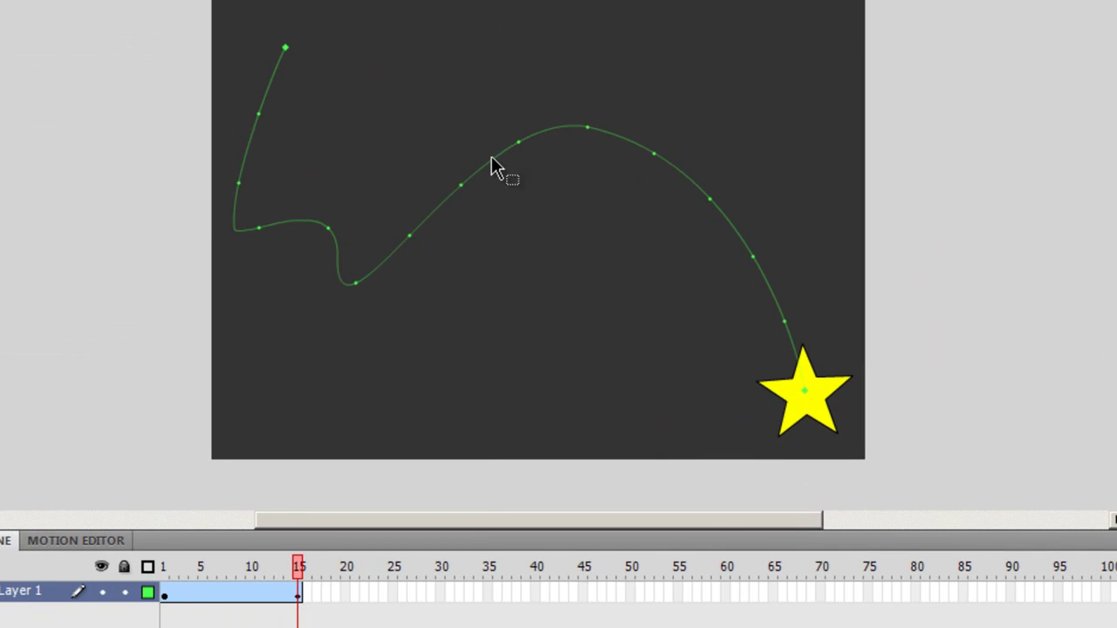
left_click(491, 163)
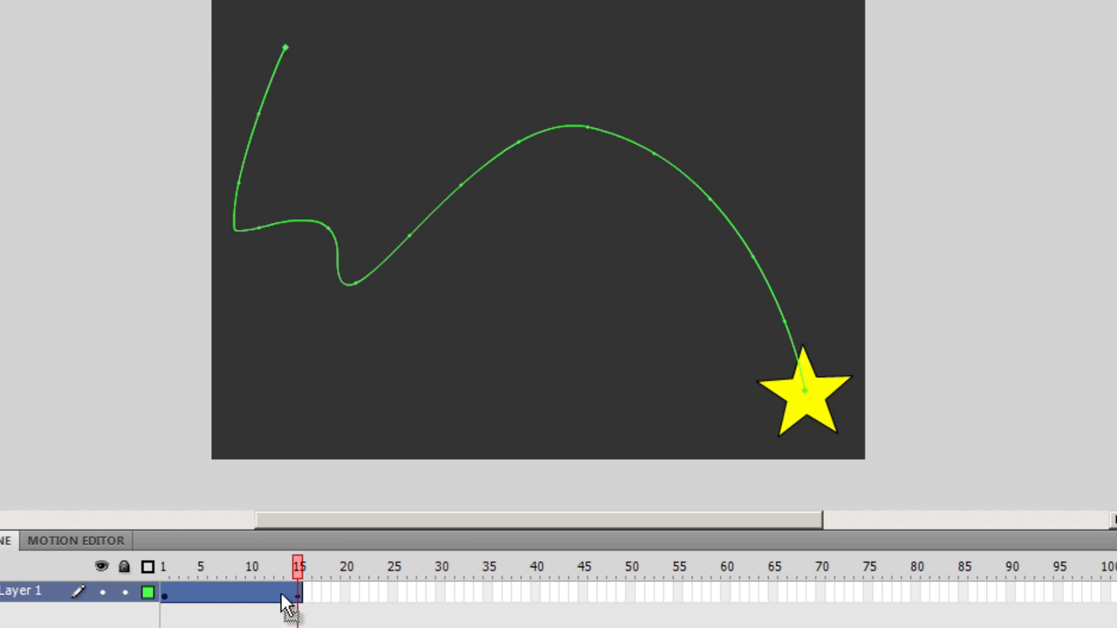
left_click(250, 601)
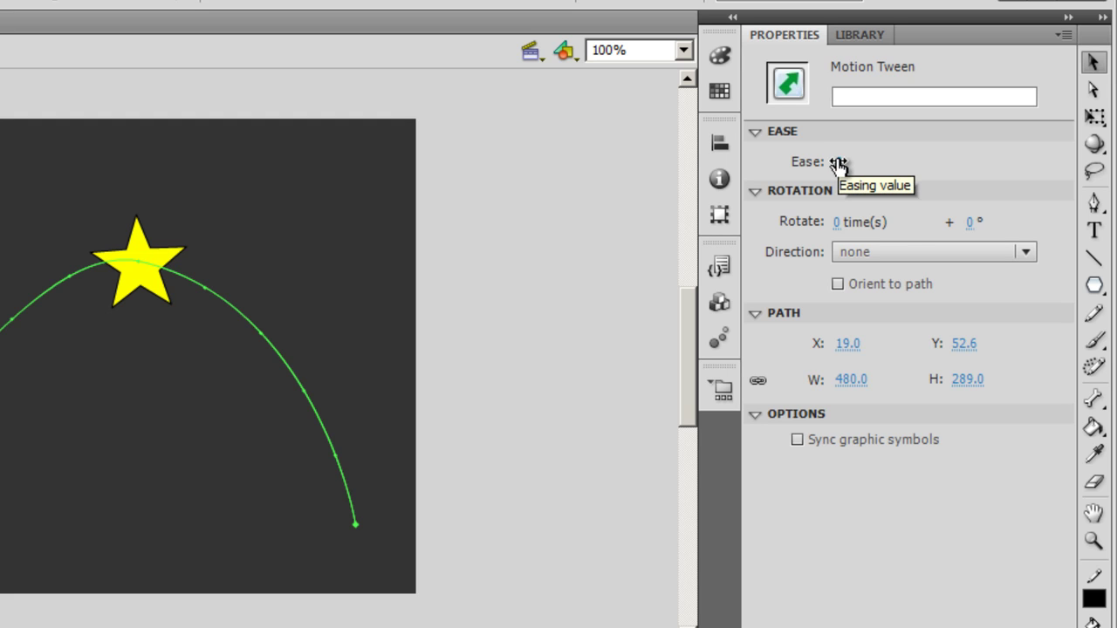
left_click_drag(838, 162, 1039, 162)
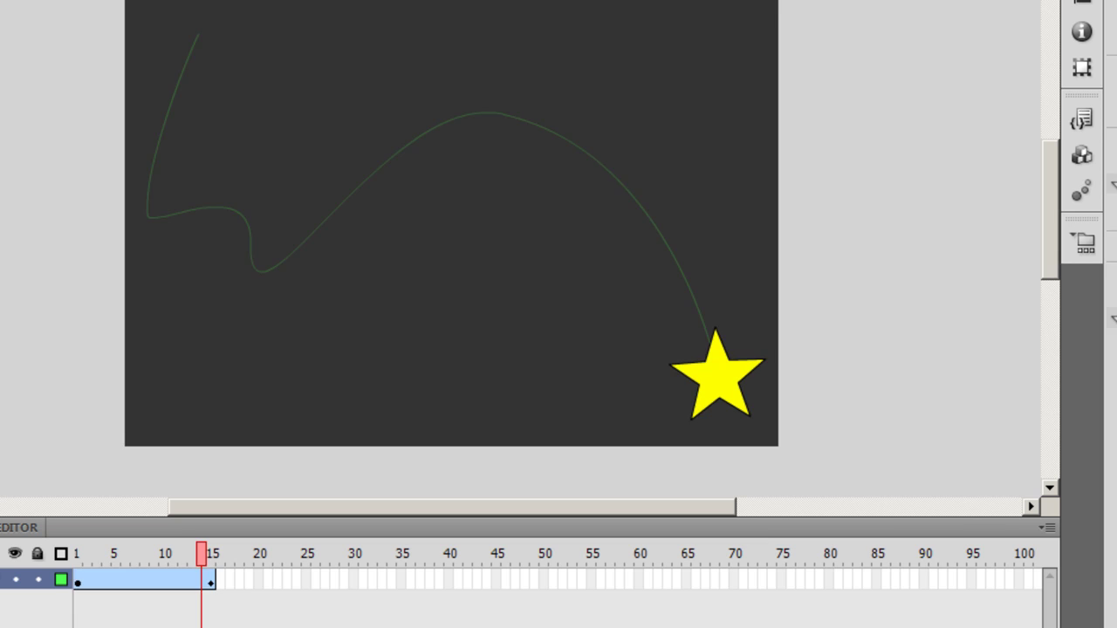
key("Return")
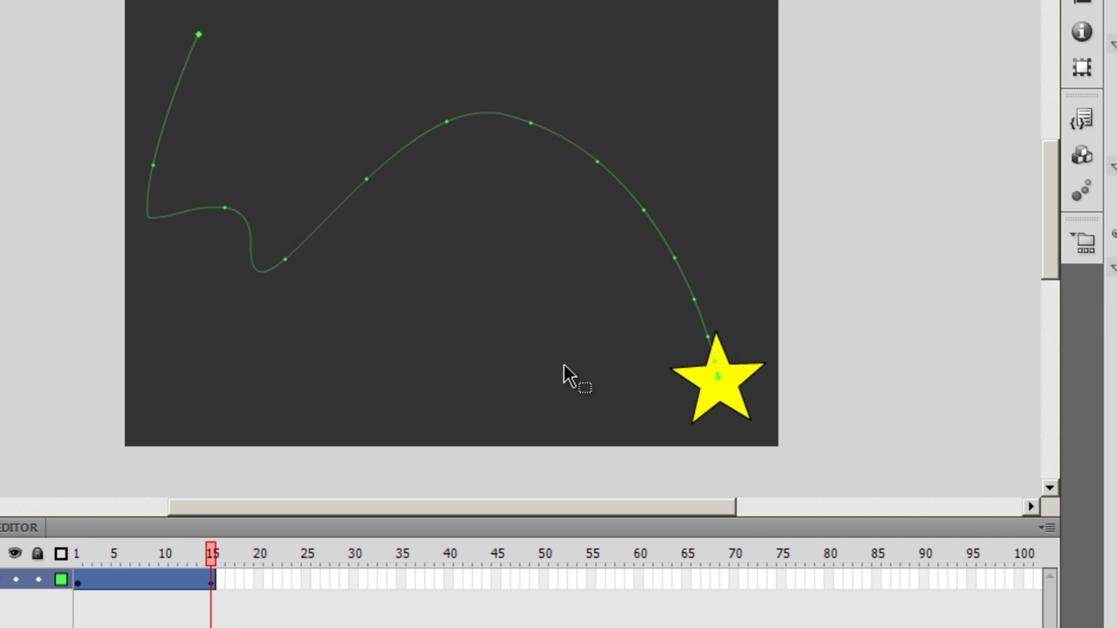
- Extend the tween to about frame 49, preview it, and test the movie with Ctrl+Enter
left_click_drag(214, 581, 535, 586)
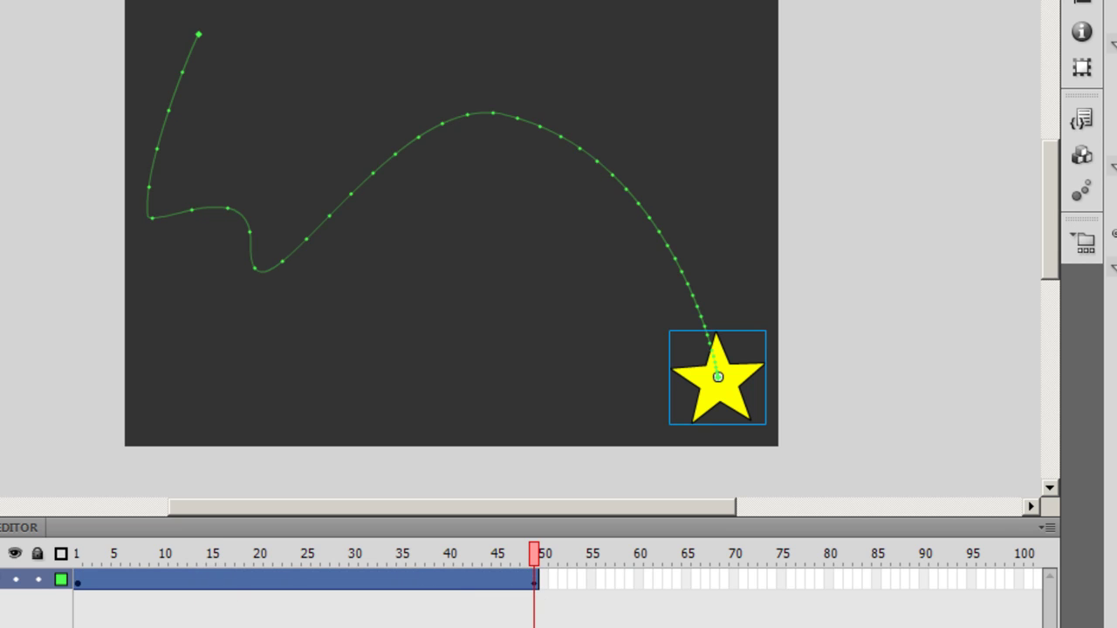
left_click(663, 609)
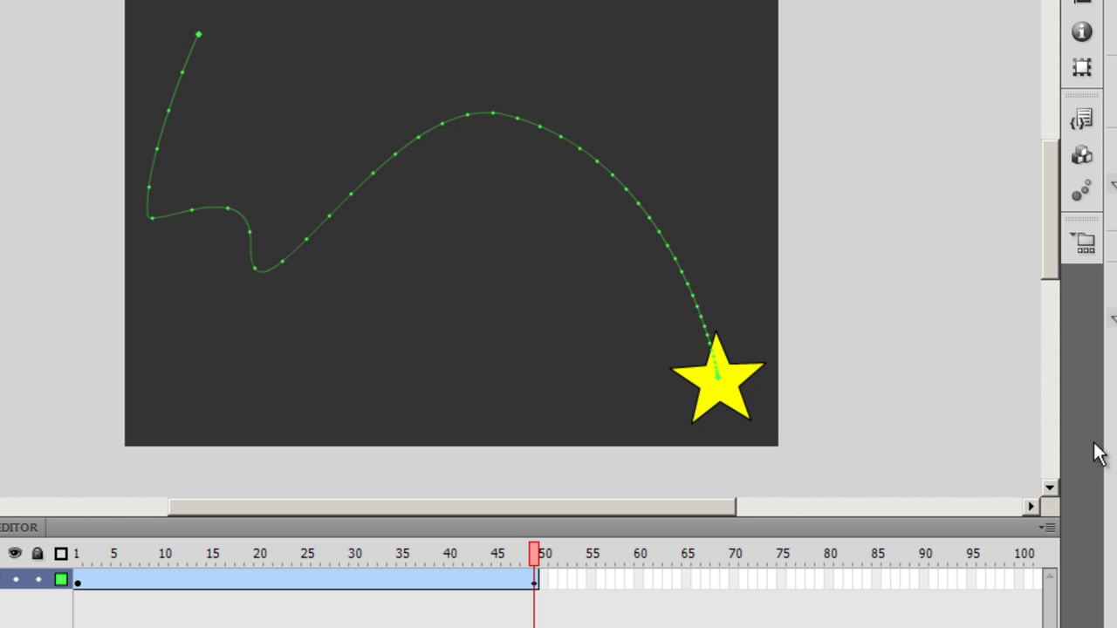
left_click(940, 384)
key("Return")
key("ctrl+Return")
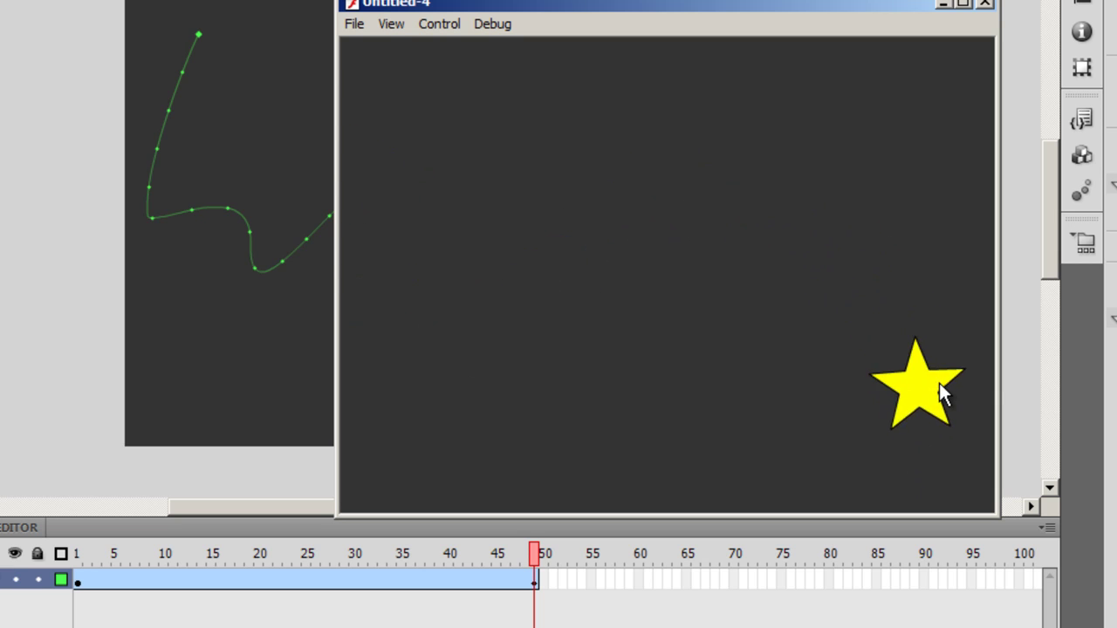
- Close the test movie, set the star tween's ease to -100 in, and replay it
left_click(986, 7)
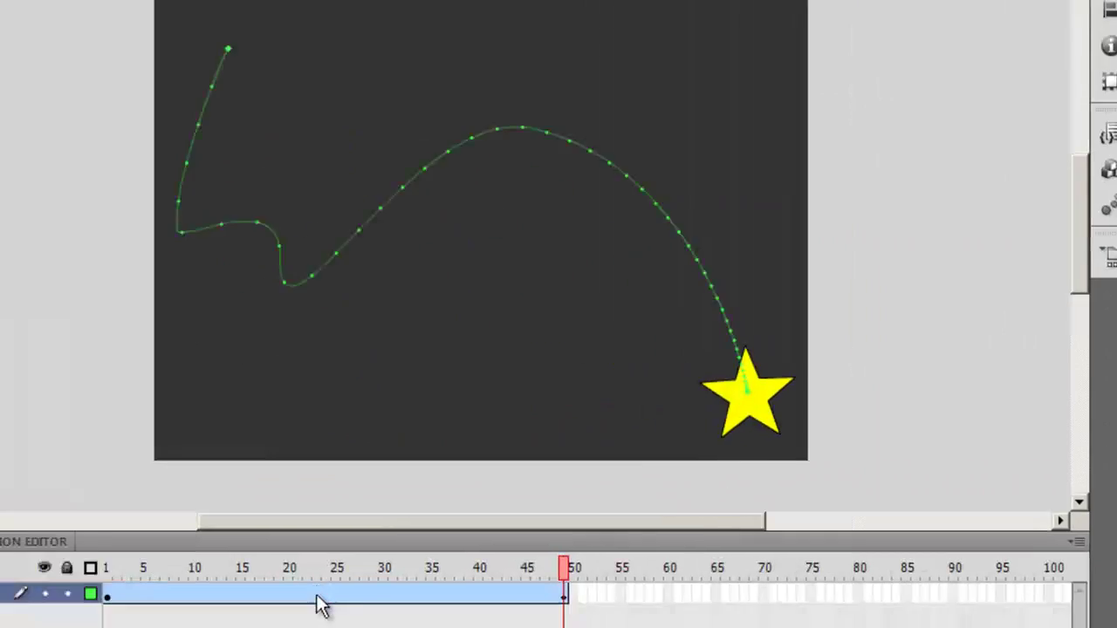
left_click(318, 597)
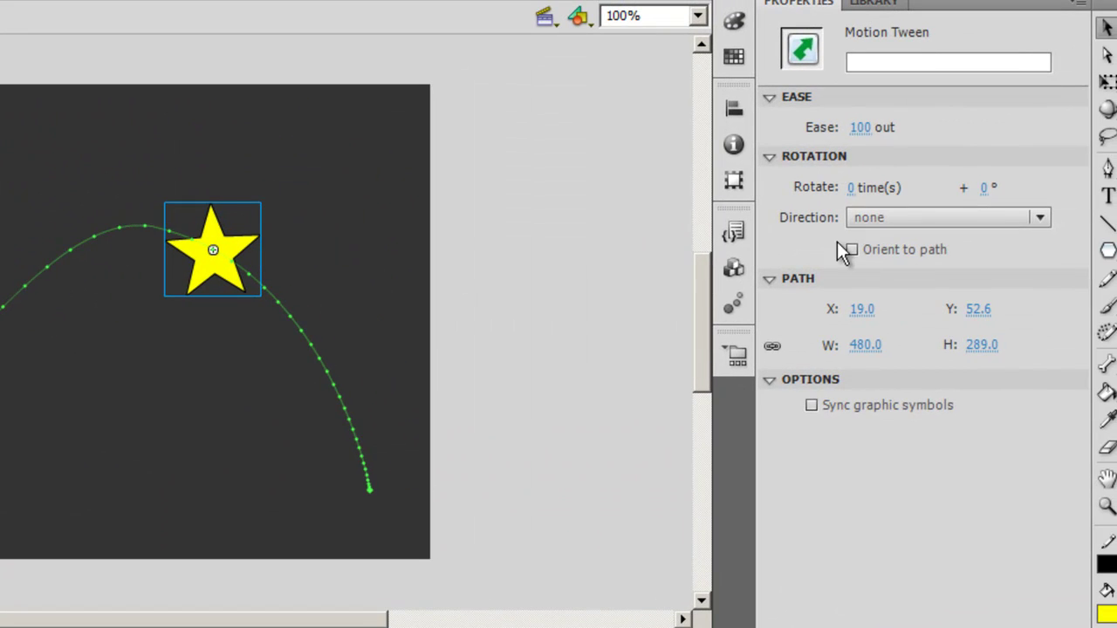
left_click_drag(859, 126, 556, 113)
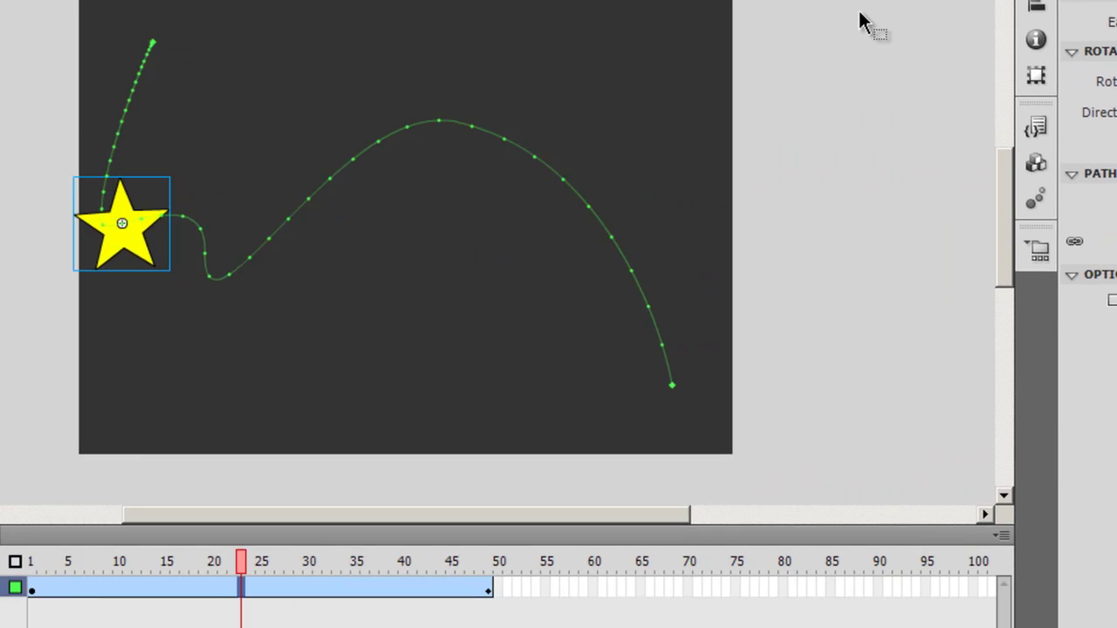
key("Return")
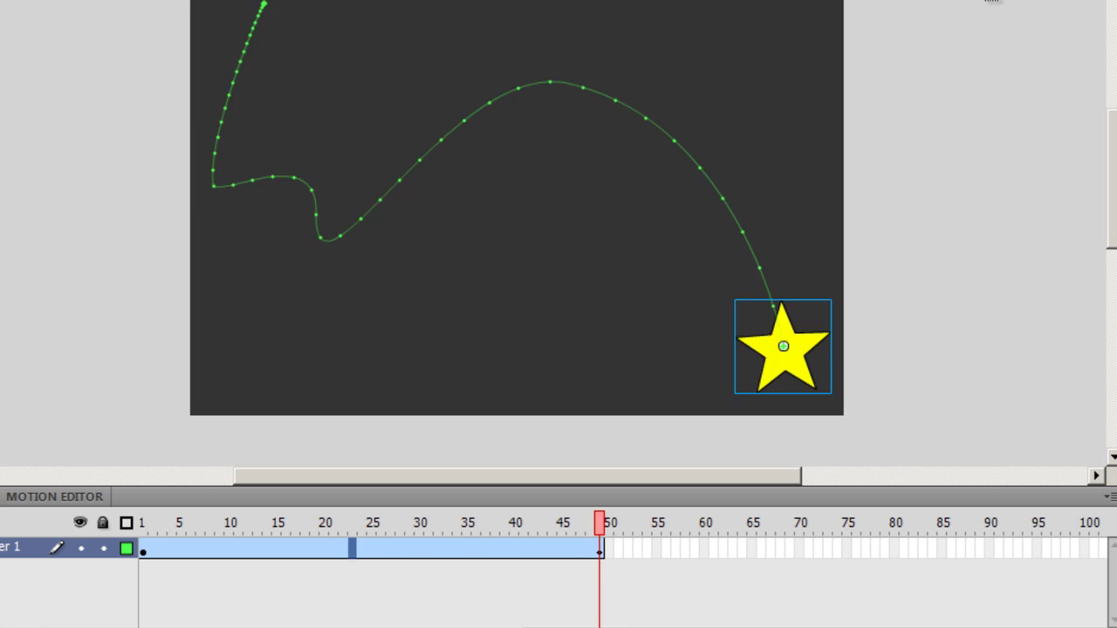
key("Return")
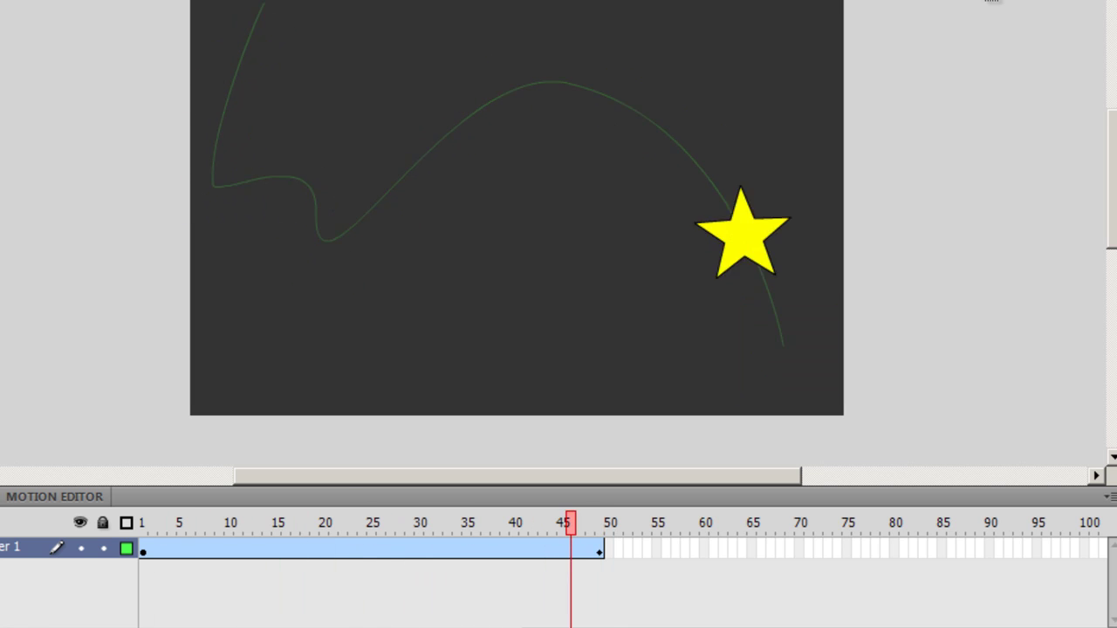
key("Return")
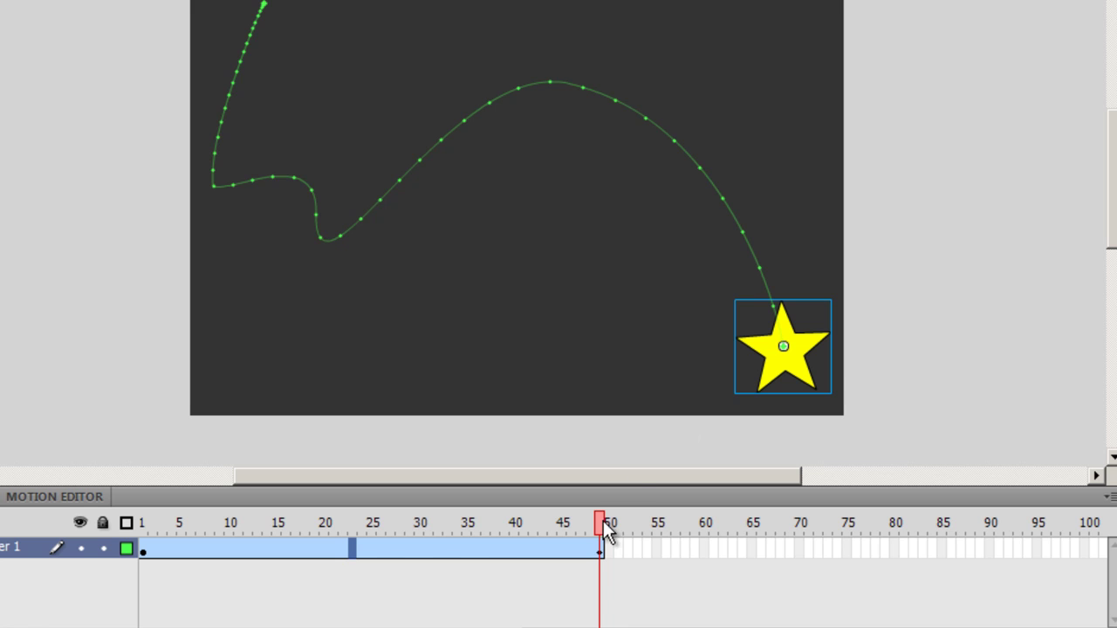
- Rewind to frame 1 and make the tween rotate 2 times plus 80° clockwise
left_click_drag(603, 522, 136, 458)
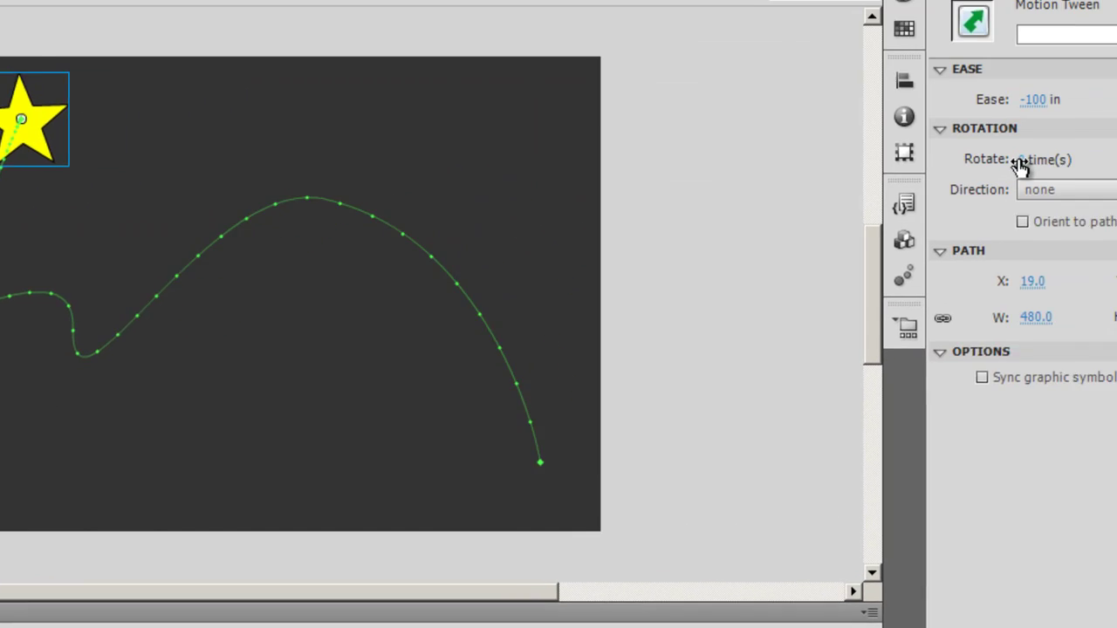
left_click(838, 171)
type("2")
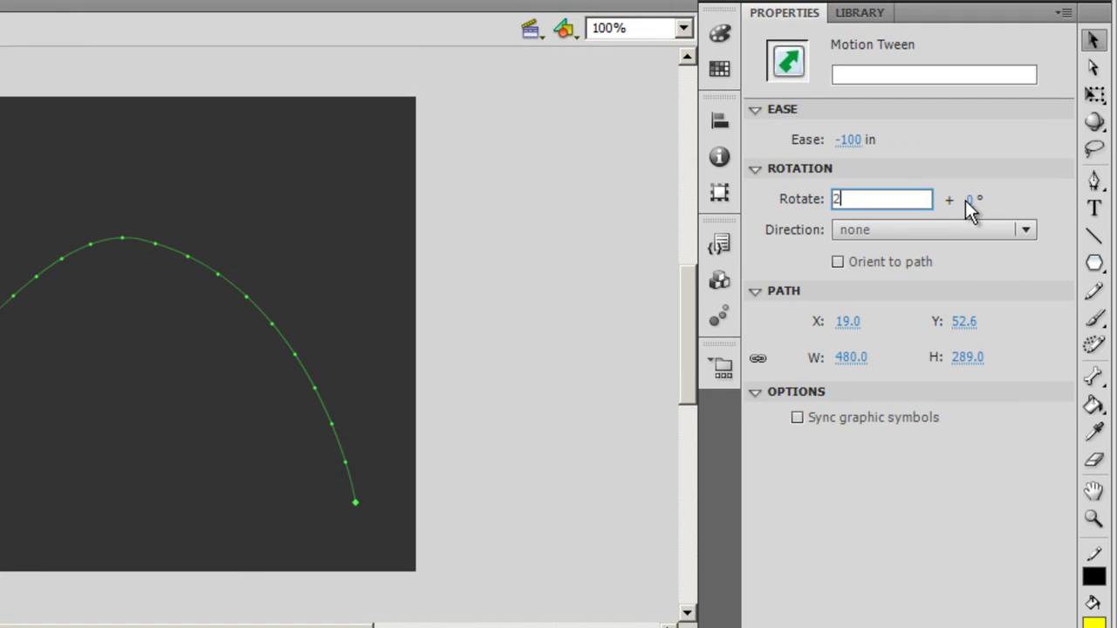
left_click(971, 212)
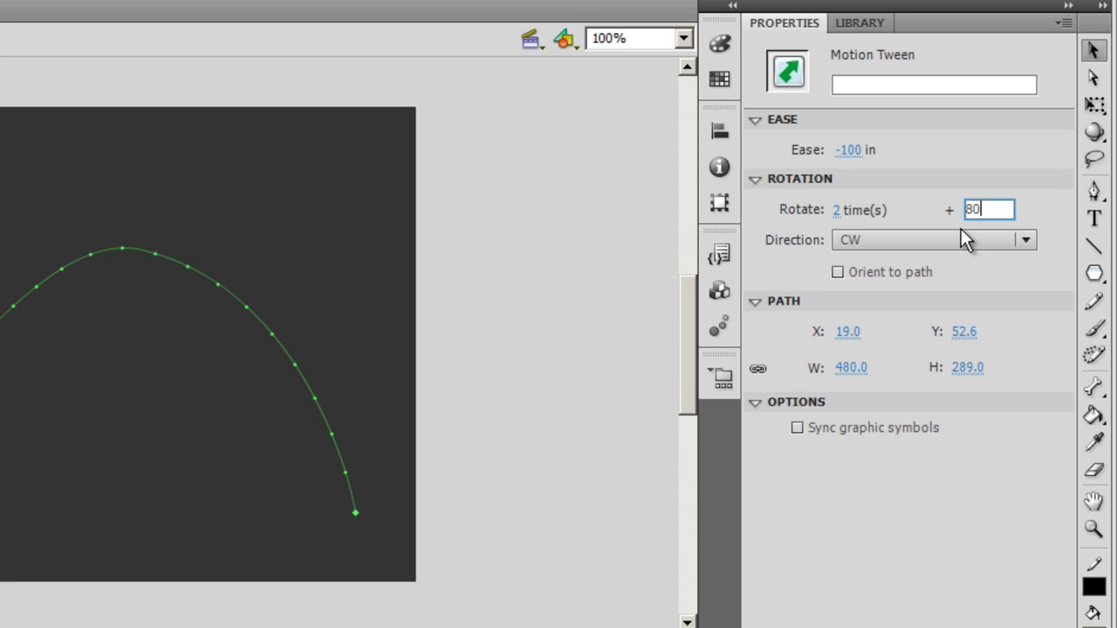
key("Return")
key("Return")
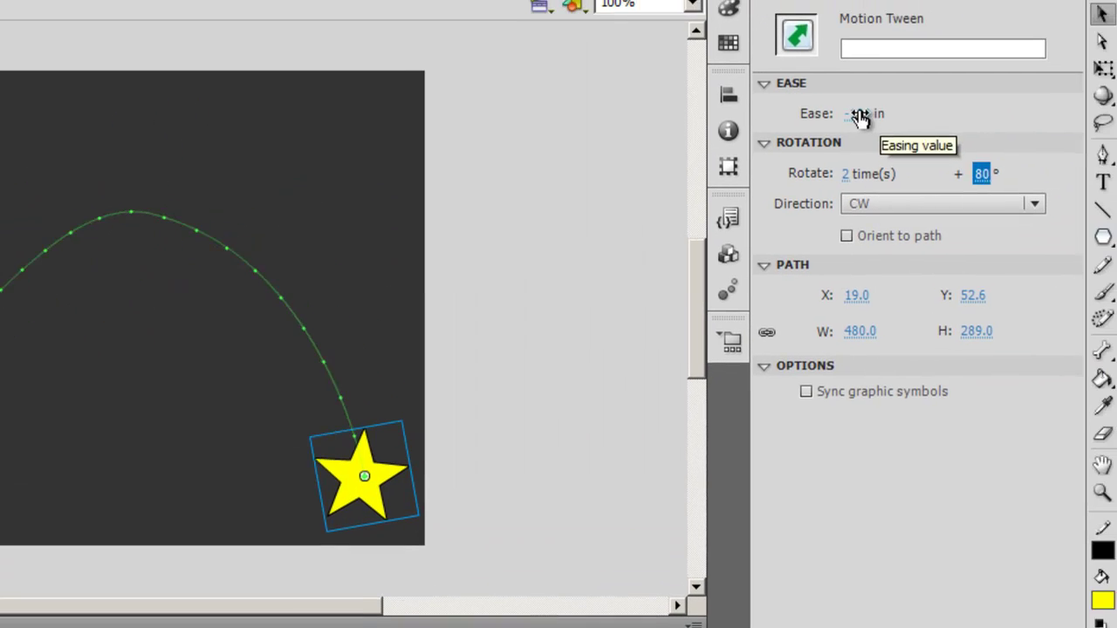
- Set the tween's ease to 100 out and its rotation to clockwise, 1 time
left_click_drag(842, 114, 1112, 113)
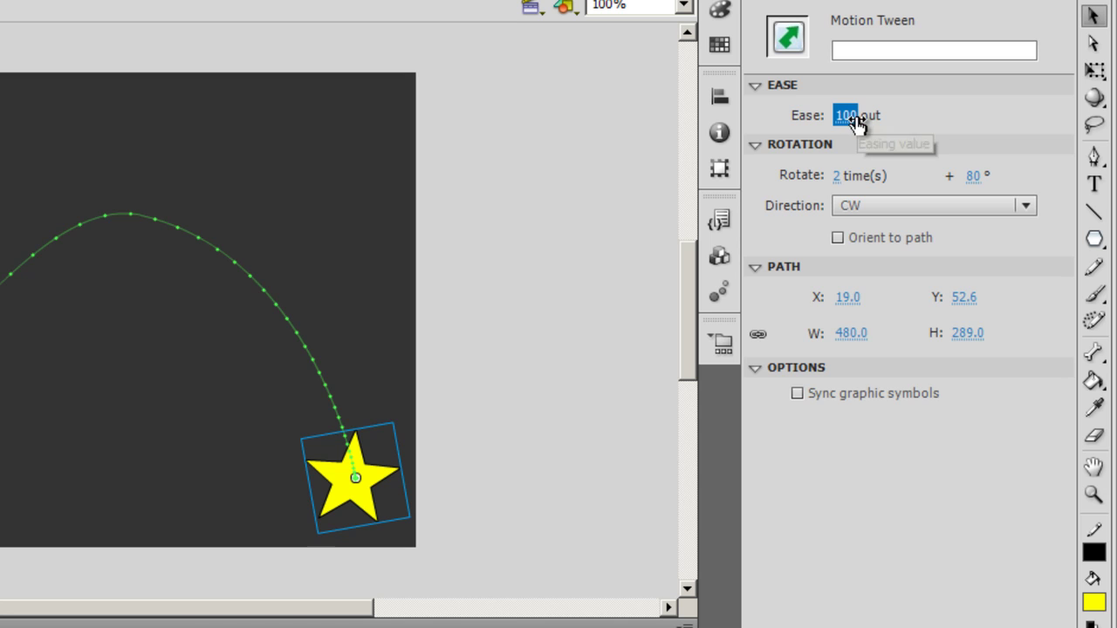
left_click(911, 207)
left_click(868, 270)
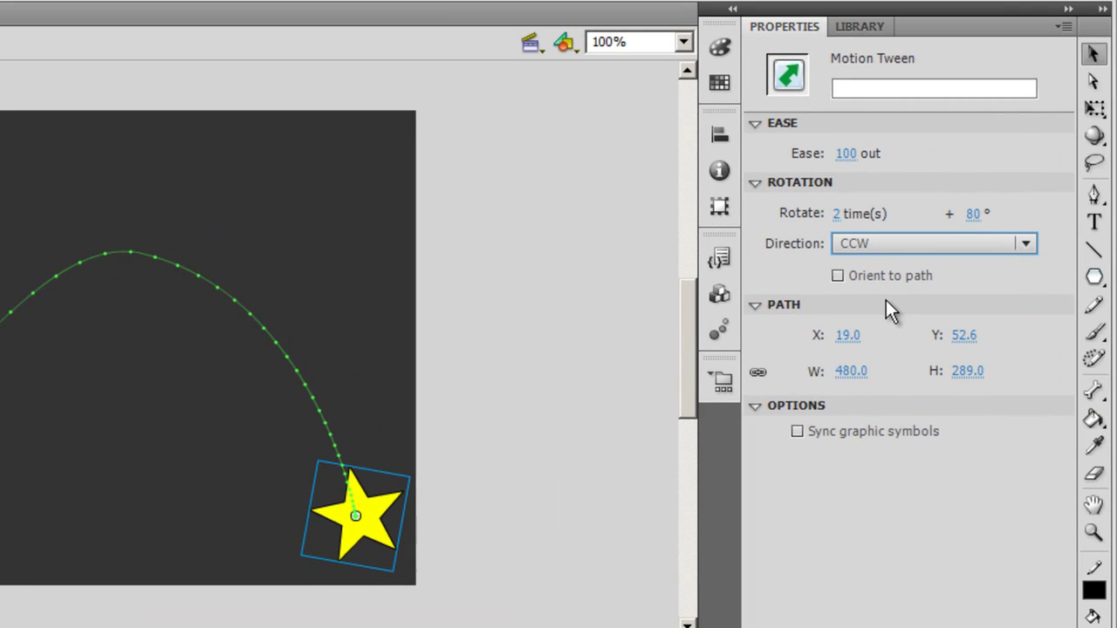
left_click(919, 244)
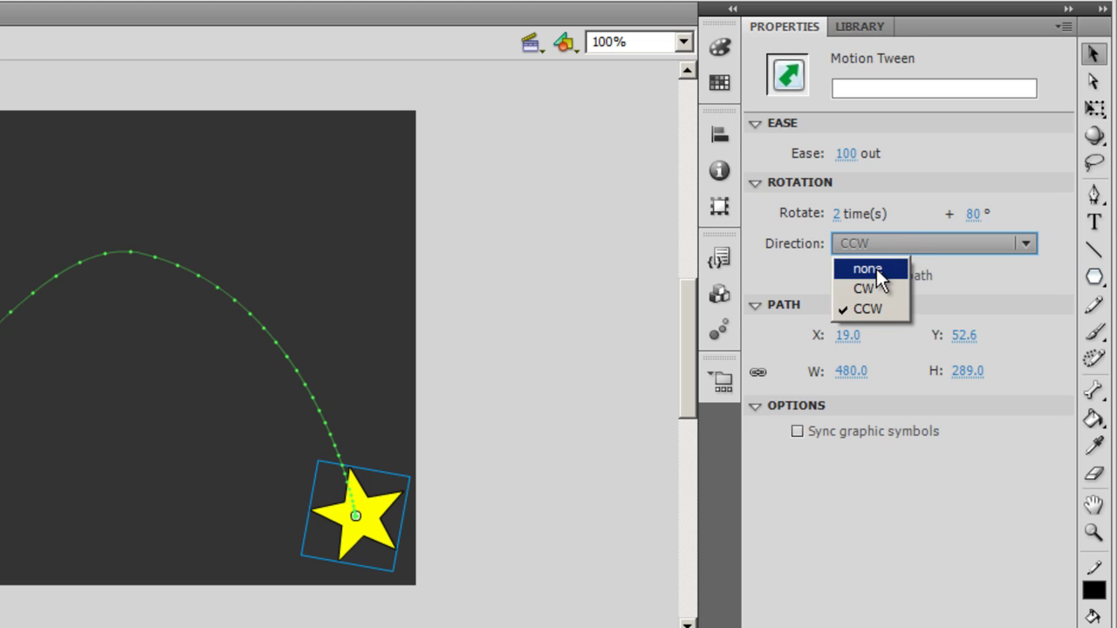
left_click(876, 268)
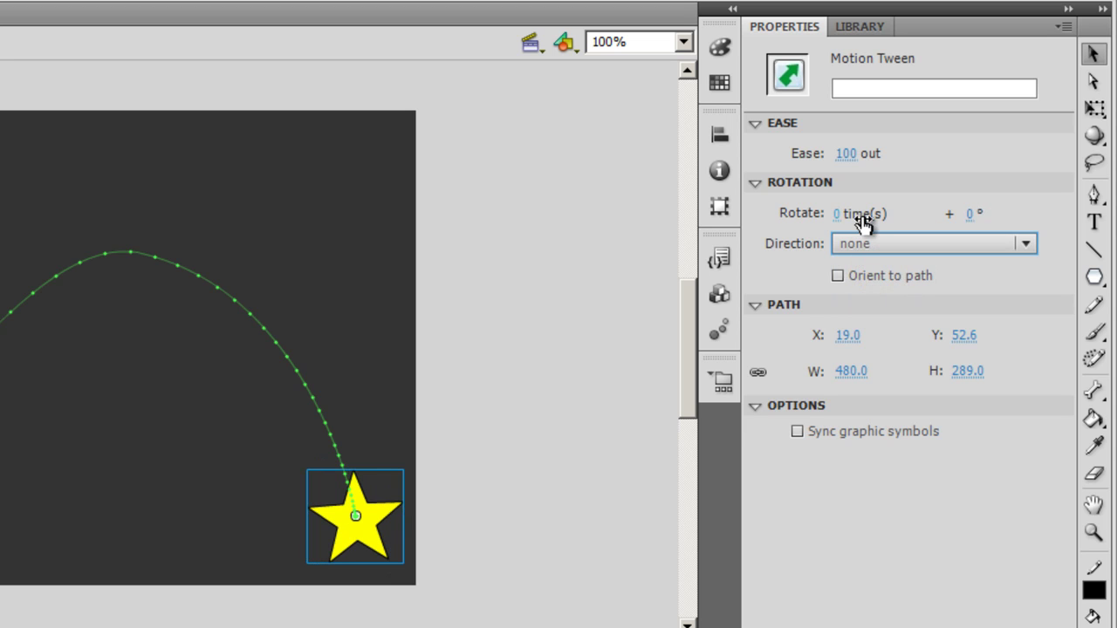
left_click(889, 239)
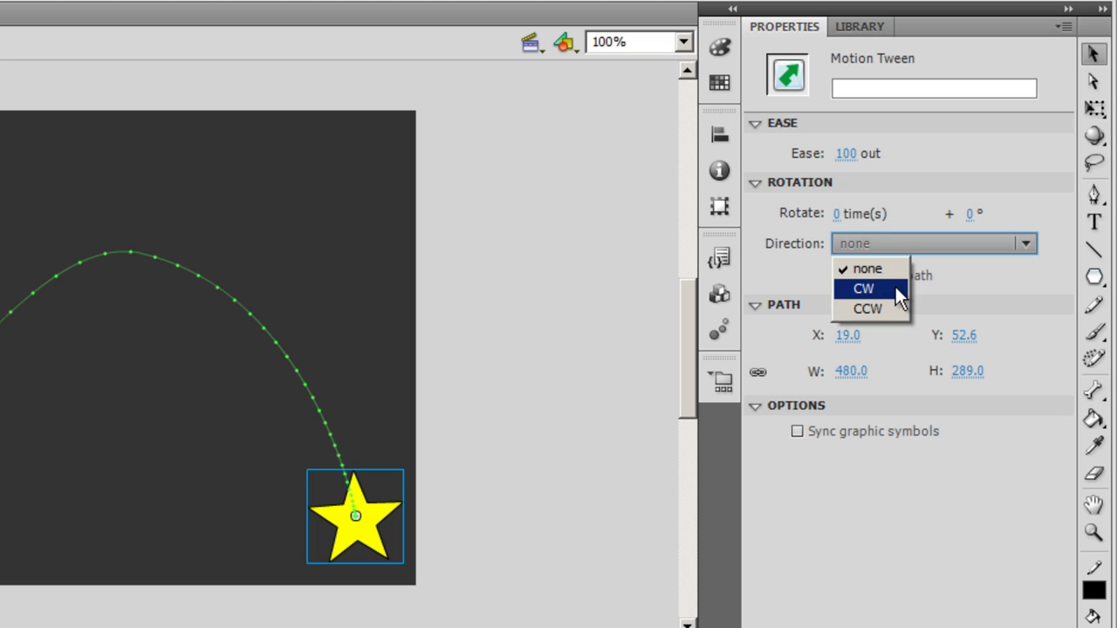
left_click(893, 288)
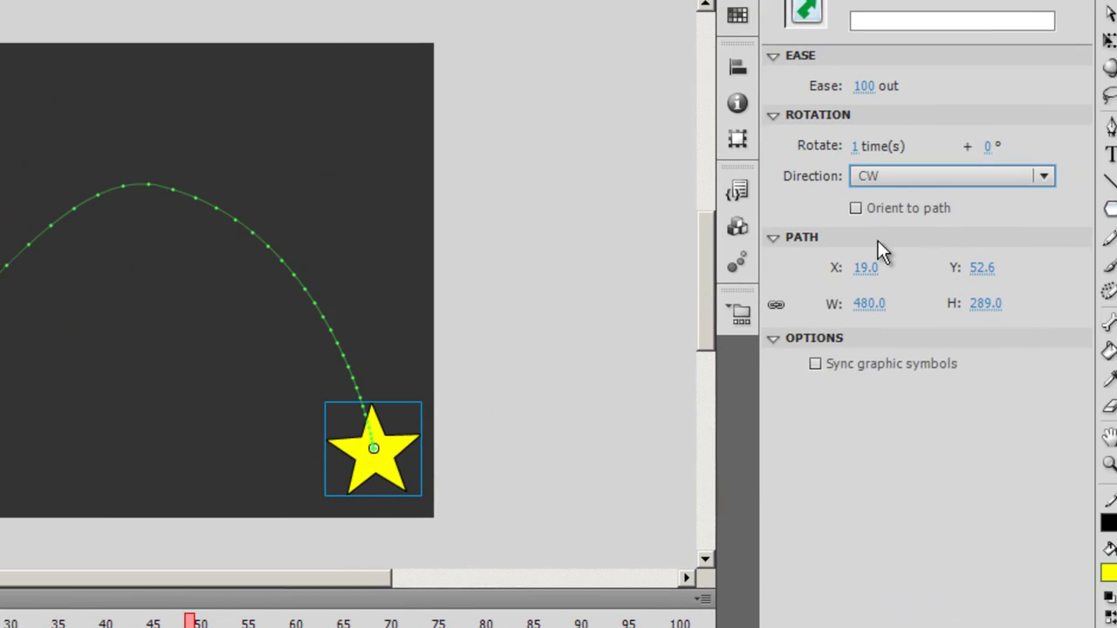
- Enable Orient to path for the star's tween and preview the motion twice
left_click(838, 210)
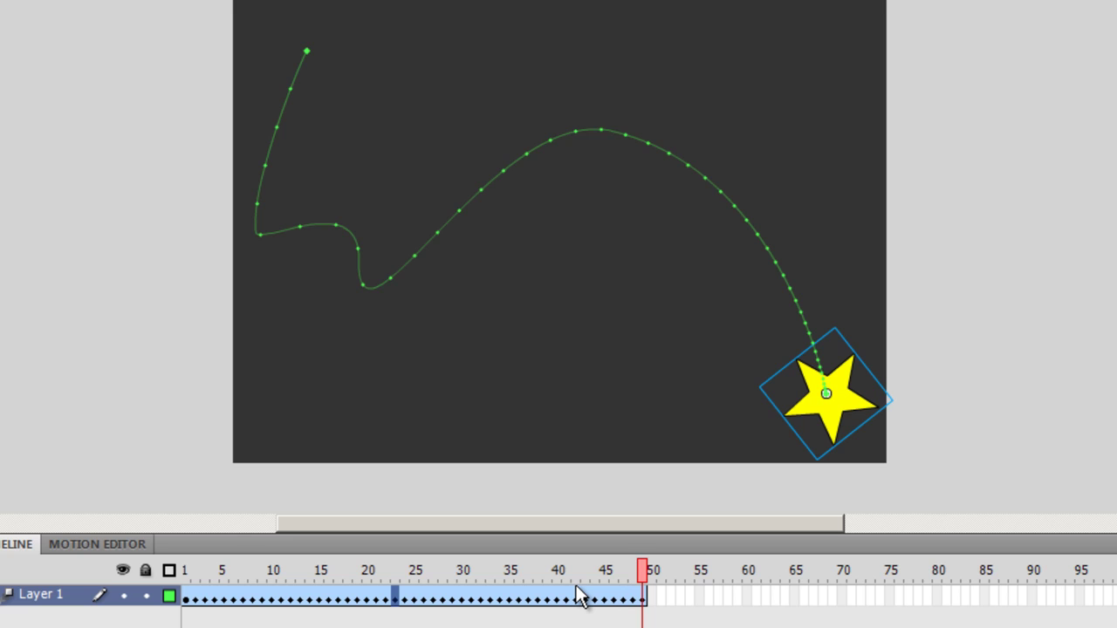
key("Return")
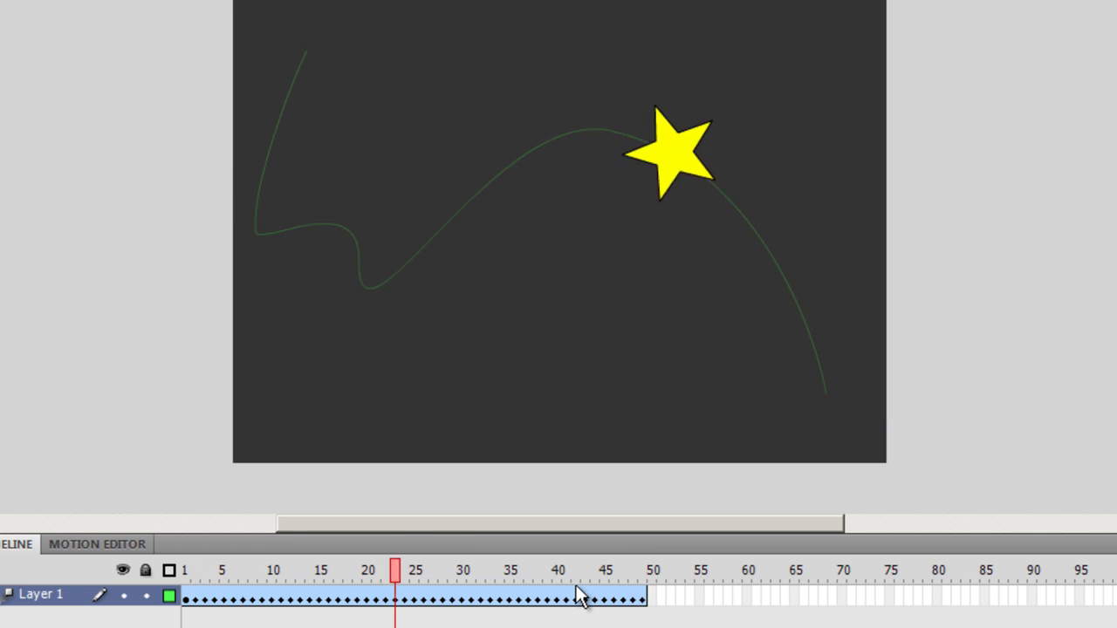
key("Return")
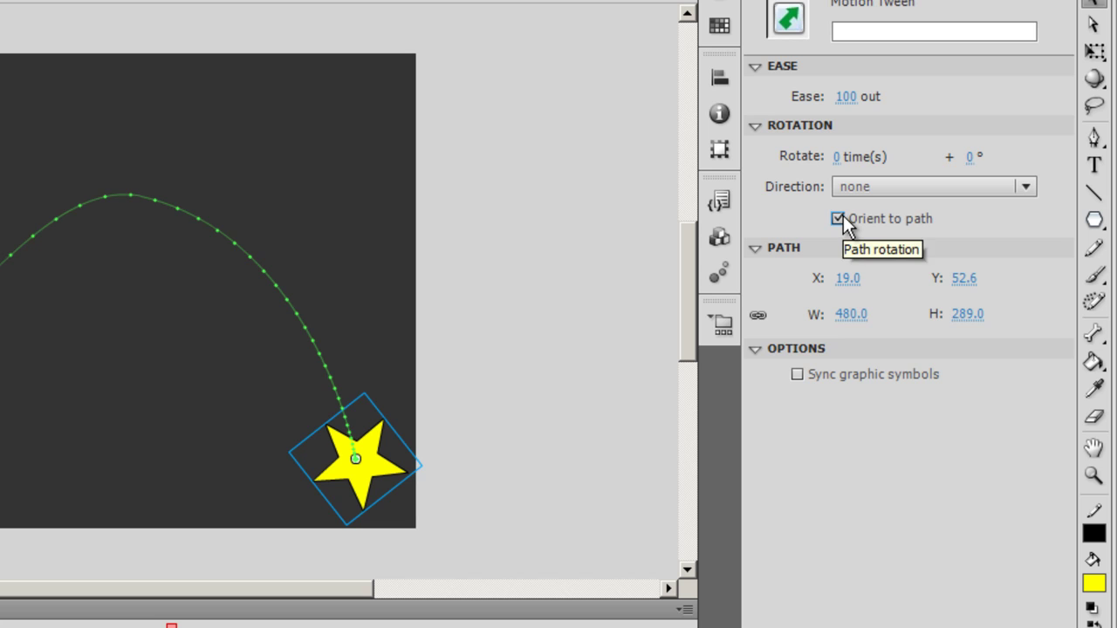
- Turn off Orient to path and preview the star travelling upright
left_click(843, 217)
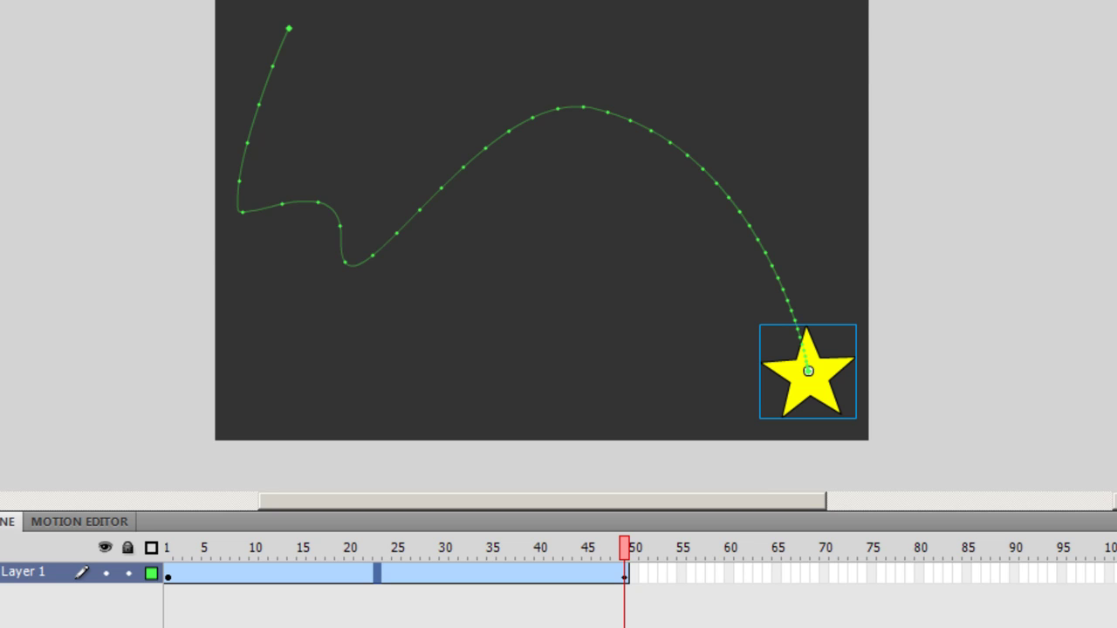
key("Return")
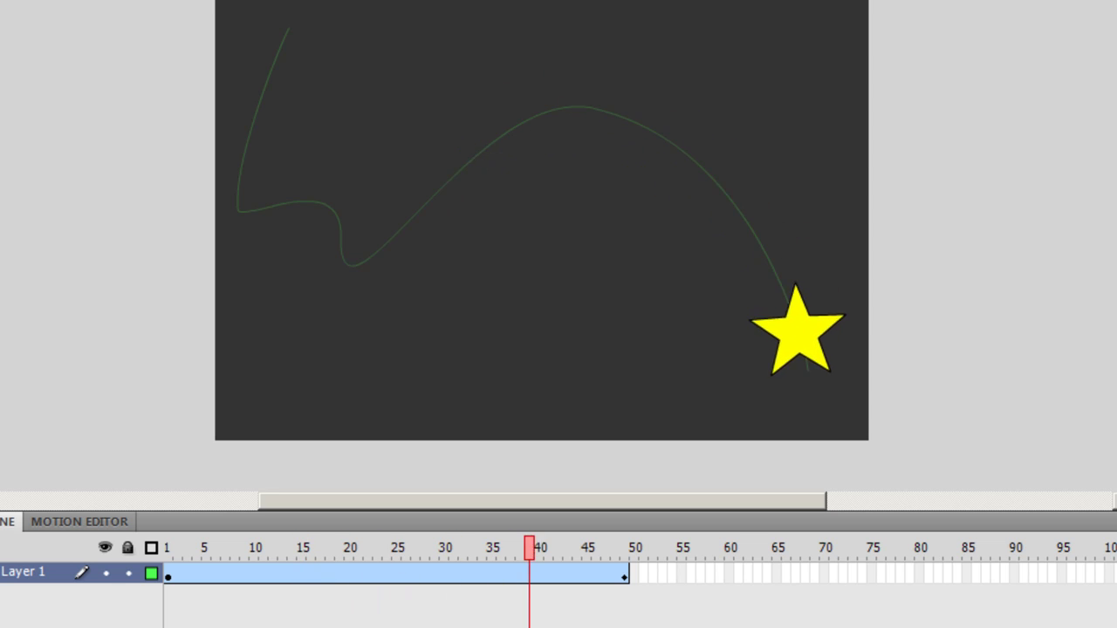
key("Return")
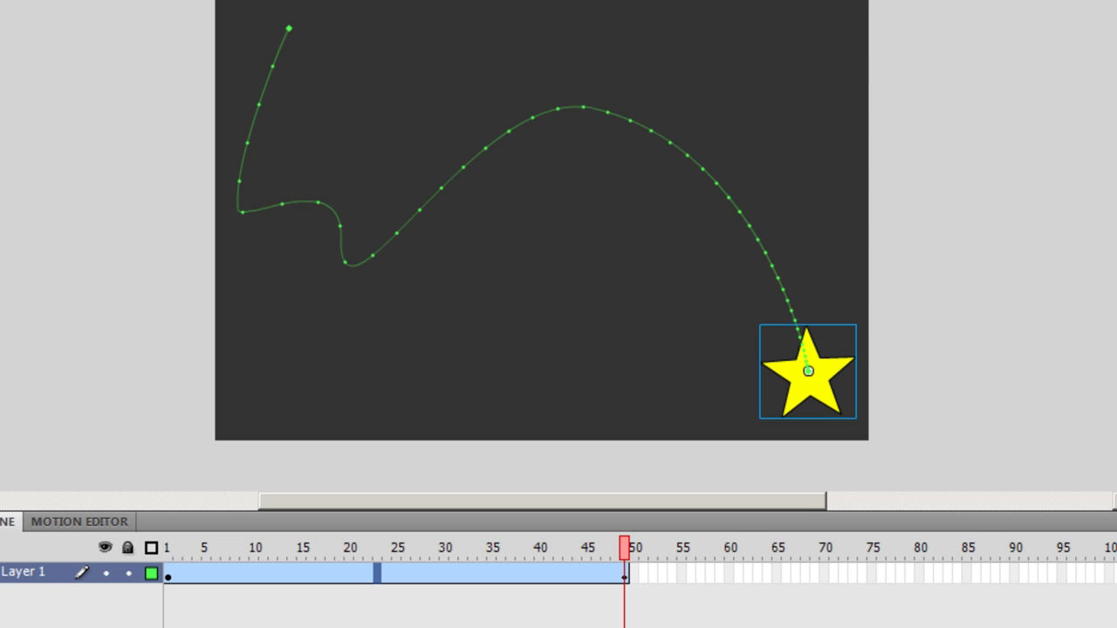
key("Return")
key("Return")
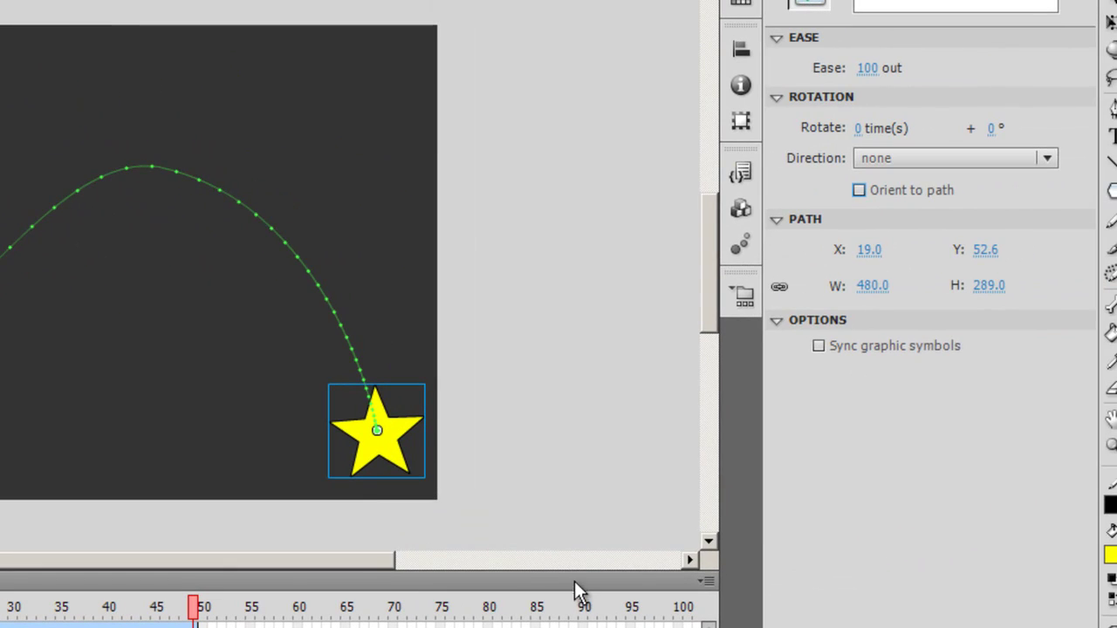
- Set the motion path to X 44.4, Y 31.8, W 365, H 220 and preview it
left_click_drag(576, 577, 612, 575)
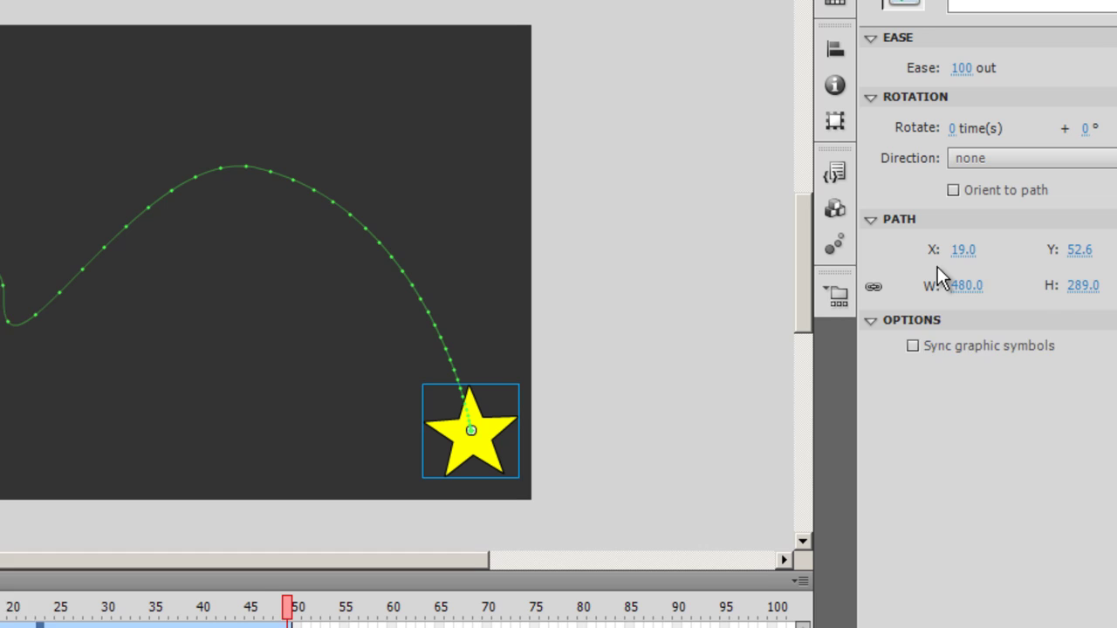
left_click_drag(941, 250, 992, 280)
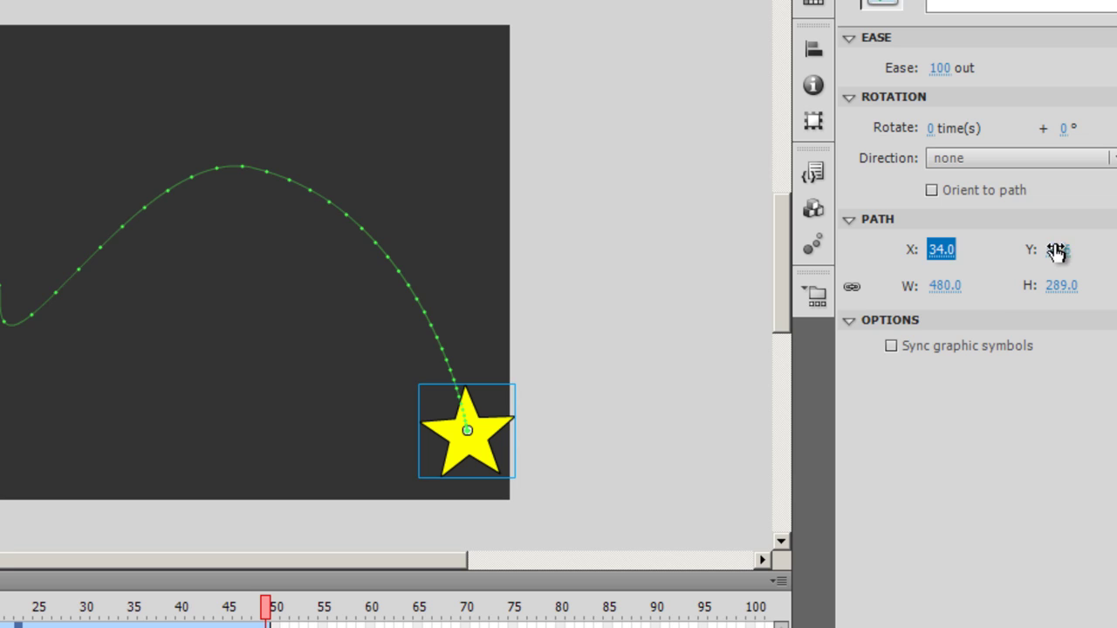
mouse_move(1057, 250)
left_mouse_down()
mouse_move(984, 247)
mouse_move(1091, 249)
mouse_move(942, 249)
mouse_move(1113, 249)
mouse_move(1074, 246)
left_mouse_up()
left_click_drag(960, 287, 864, 282)
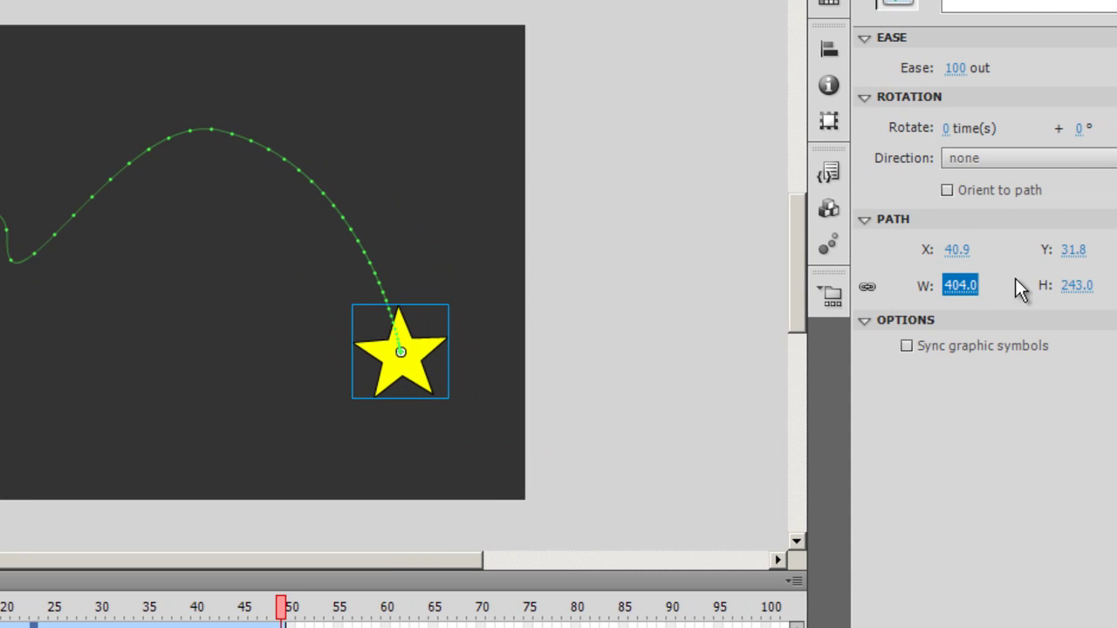
mouse_move(1074, 286)
left_mouse_down()
mouse_move(1012, 289)
mouse_move(1115, 295)
mouse_move(1052, 295)
mouse_move(1060, 293)
left_mouse_up()
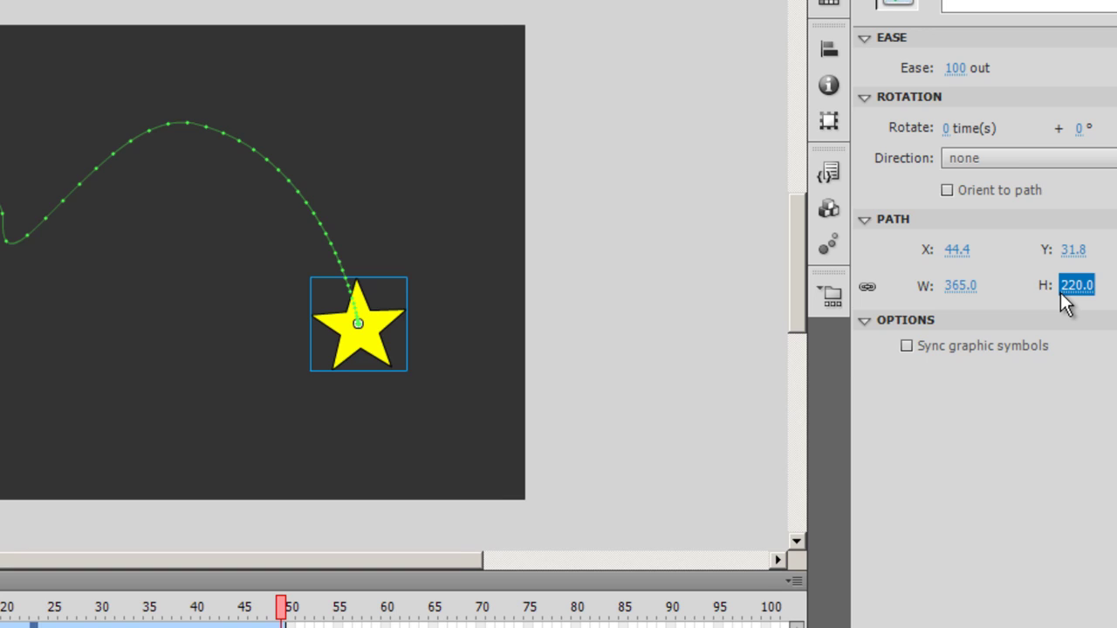
key("Return")
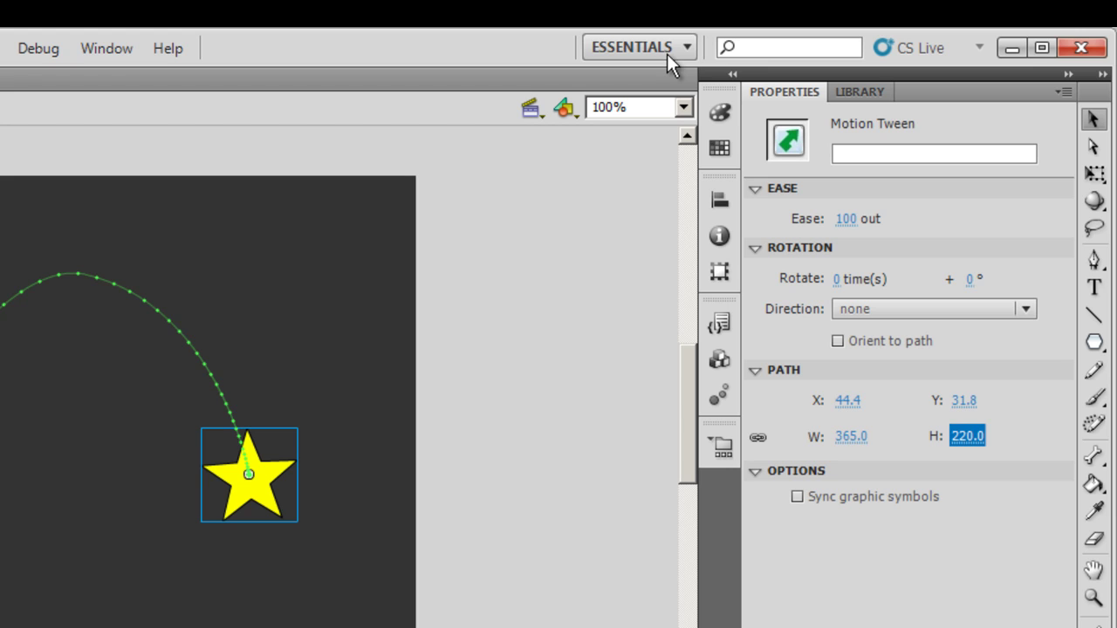
- Reset the Essentials workspace twice and switch to the Motion Editor
left_click(667, 54)
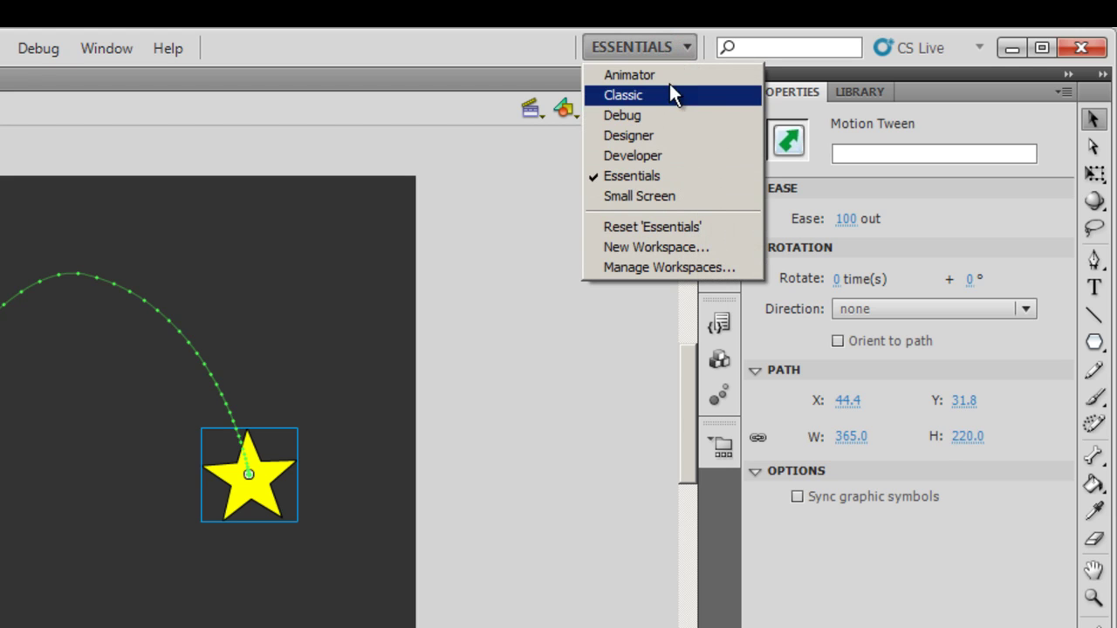
left_click(693, 228)
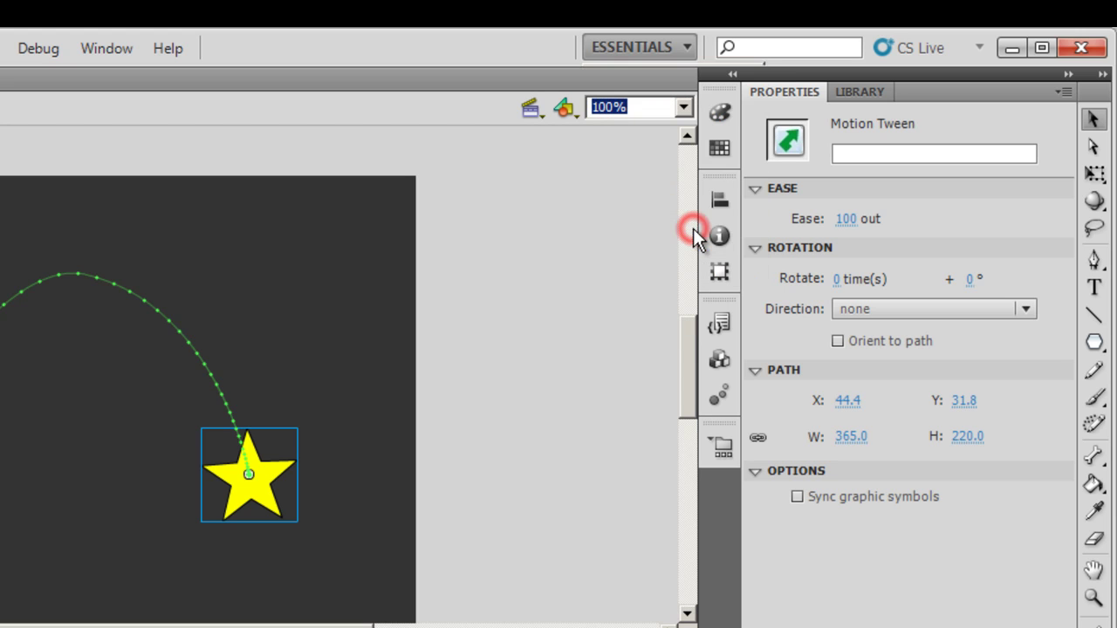
left_click(633, 49)
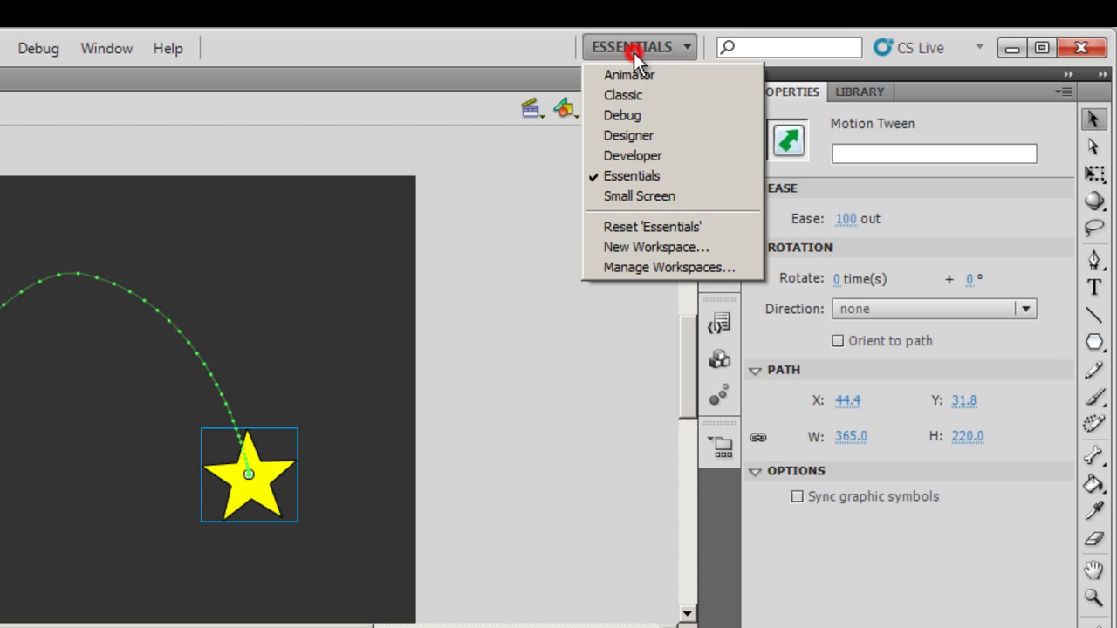
left_click(672, 227)
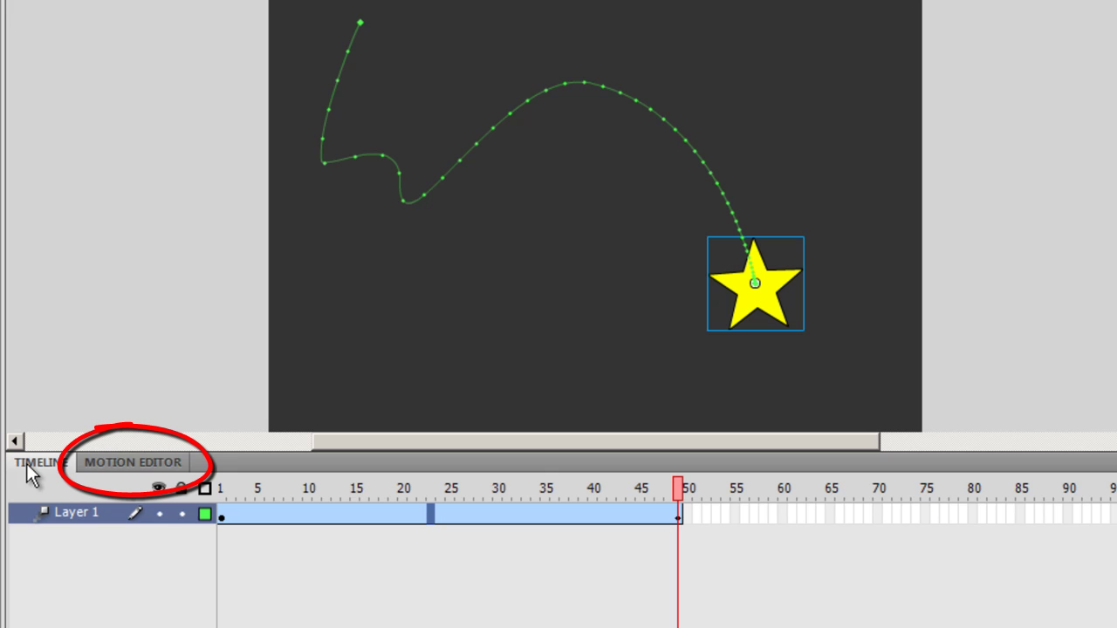
left_click(127, 467)
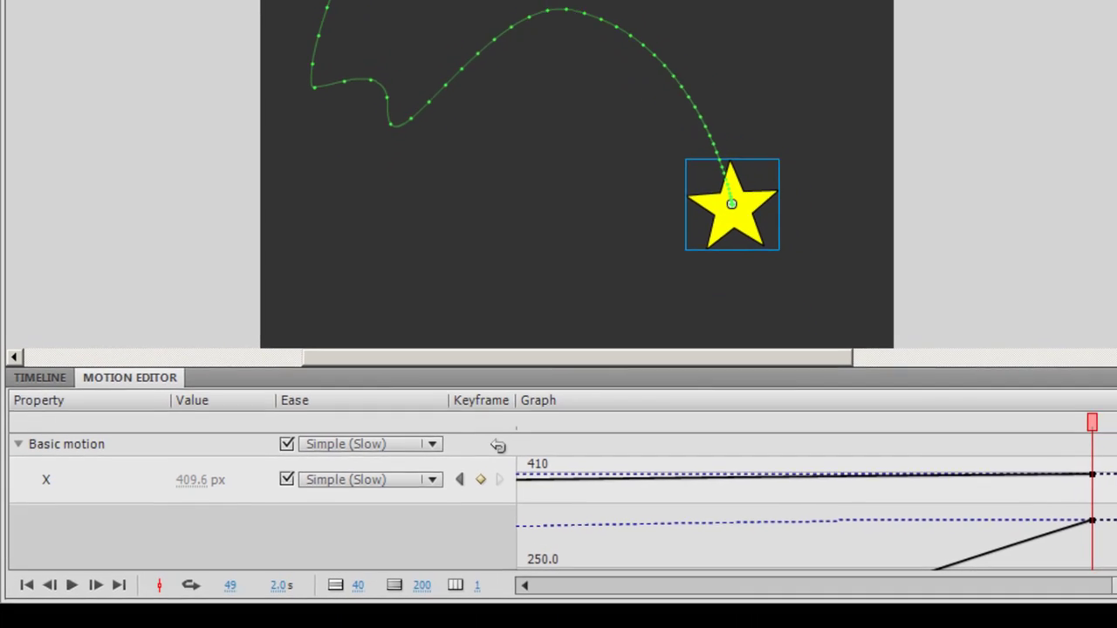
- Remove easing from the Basic motion properties in the Motion Editor
mouse_move(1096, 479)
left_mouse_down()
mouse_move(1099, 534)
mouse_move(1098, 476)
left_mouse_up()
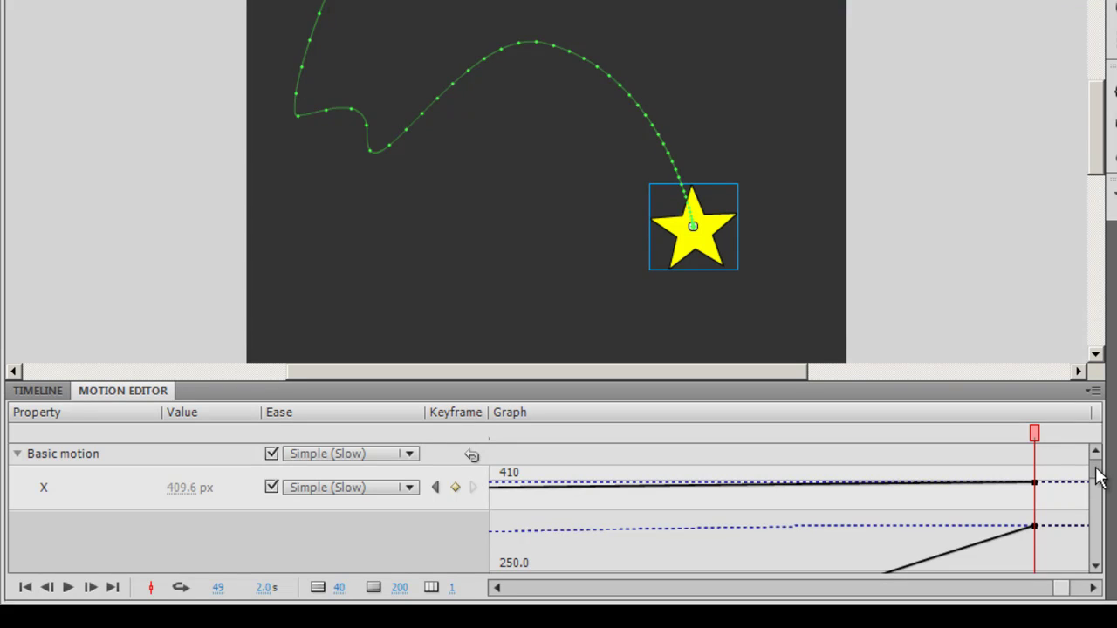
left_click(409, 454)
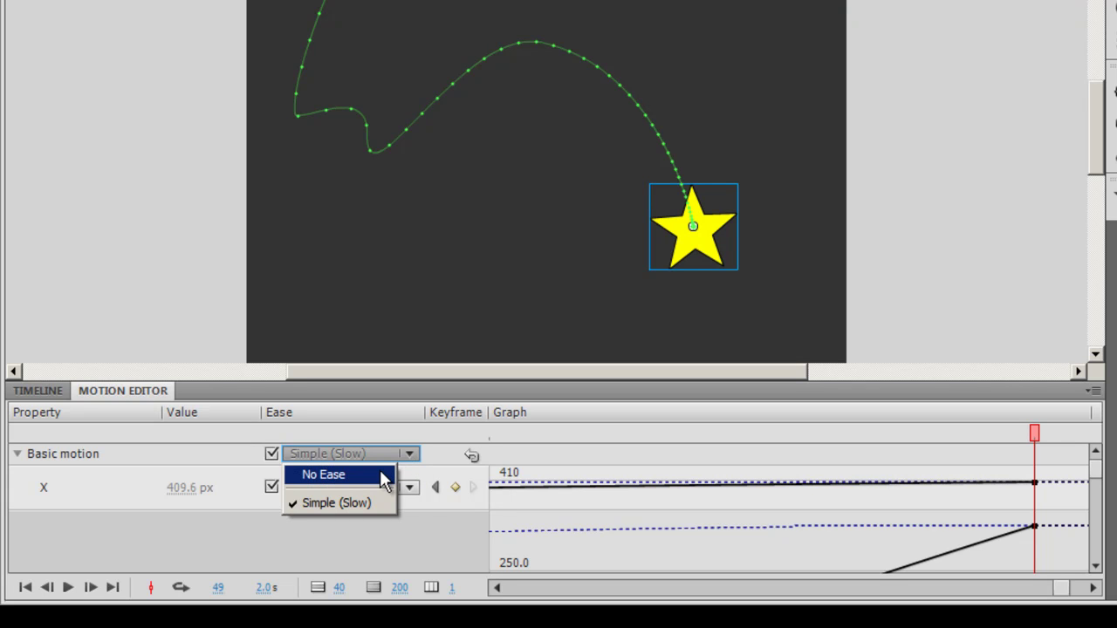
left_click(384, 476)
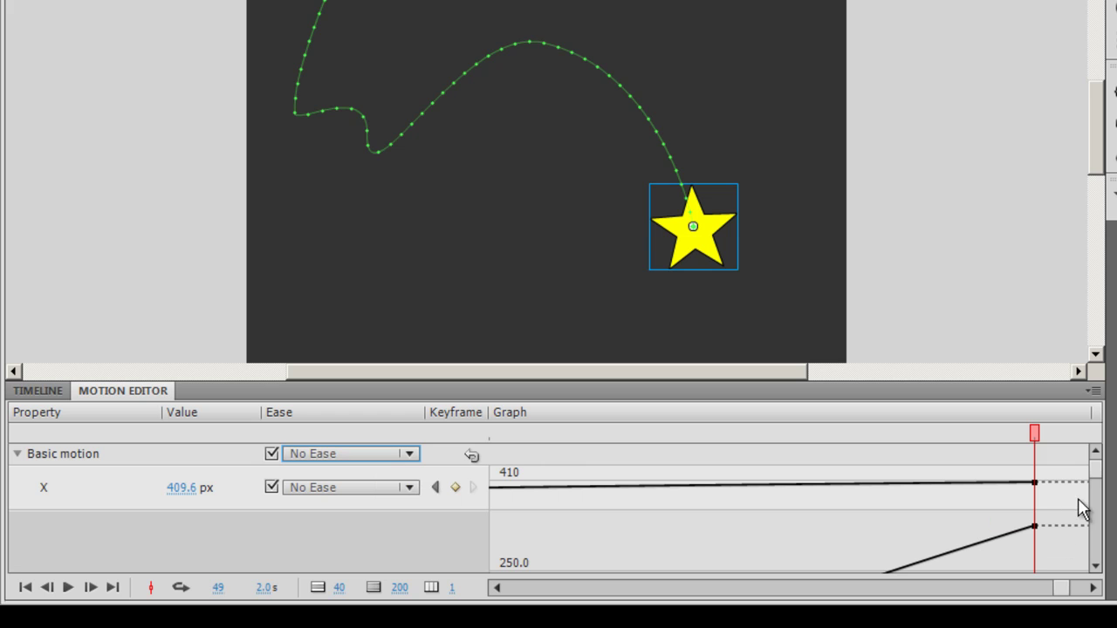
- Set the star's end position to X 441.6 px and Y 258.8 px
mouse_move(1091, 470)
left_mouse_down()
mouse_move(1096, 517)
mouse_move(1099, 465)
left_mouse_up()
scroll(1098, 527, "down", 1)
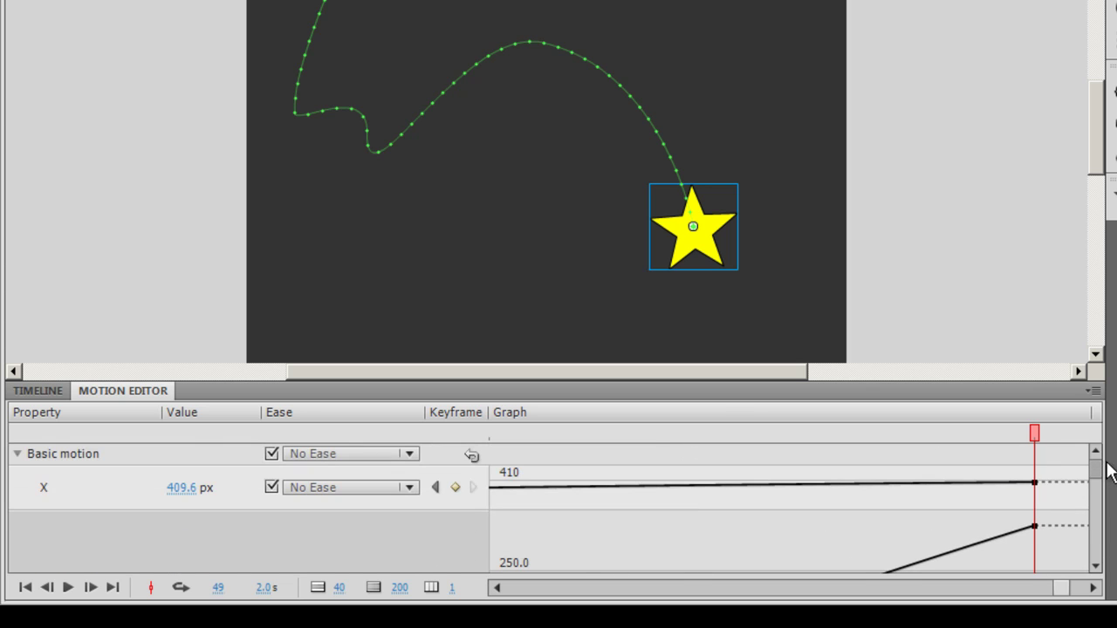
left_click(179, 487)
mouse_move(176, 492)
left_mouse_down()
mouse_move(108, 482)
mouse_move(215, 488)
mouse_move(187, 497)
left_mouse_up()
left_click(1097, 468)
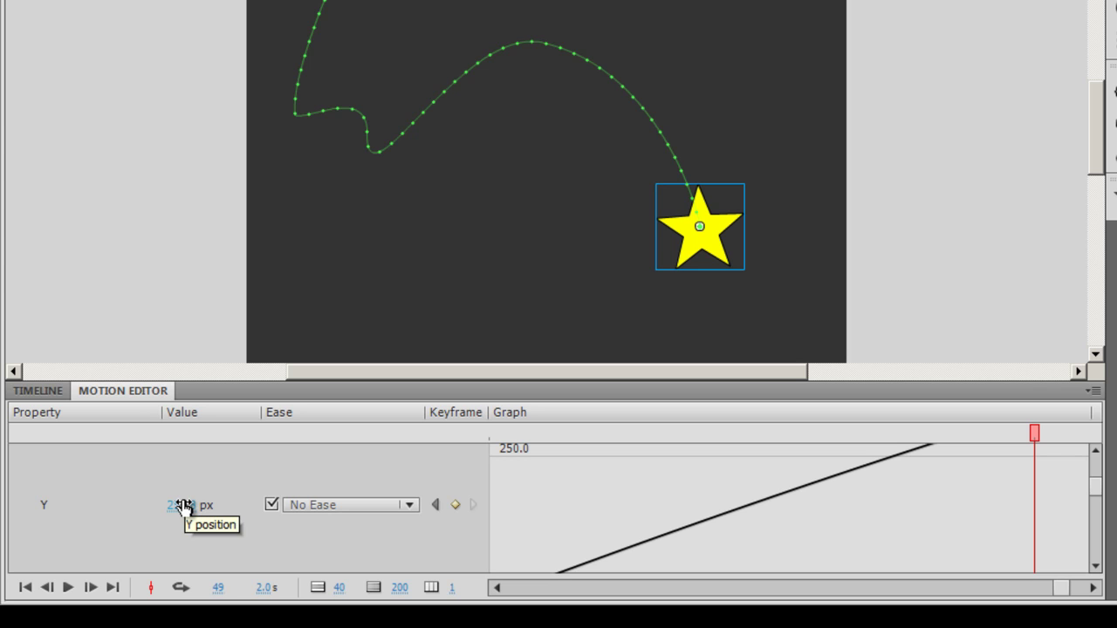
mouse_move(182, 506)
left_mouse_down()
mouse_move(215, 513)
mouse_move(198, 514)
left_mouse_up()
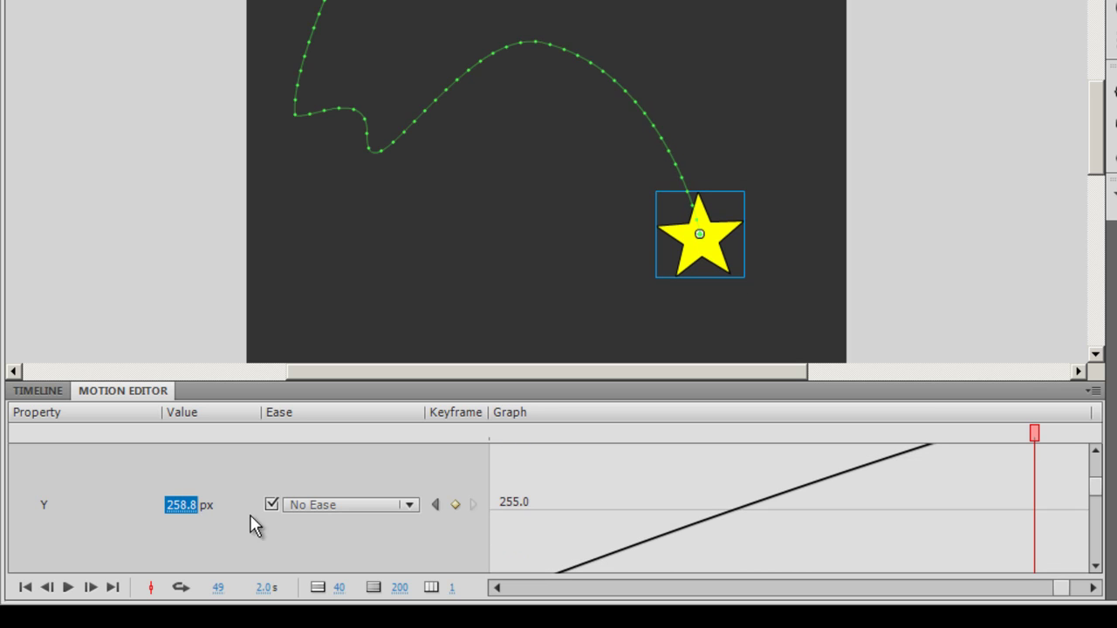
- Set the star's first-keyframe Y to 77.8 px and scroll down to the Eases section
left_click(435, 504)
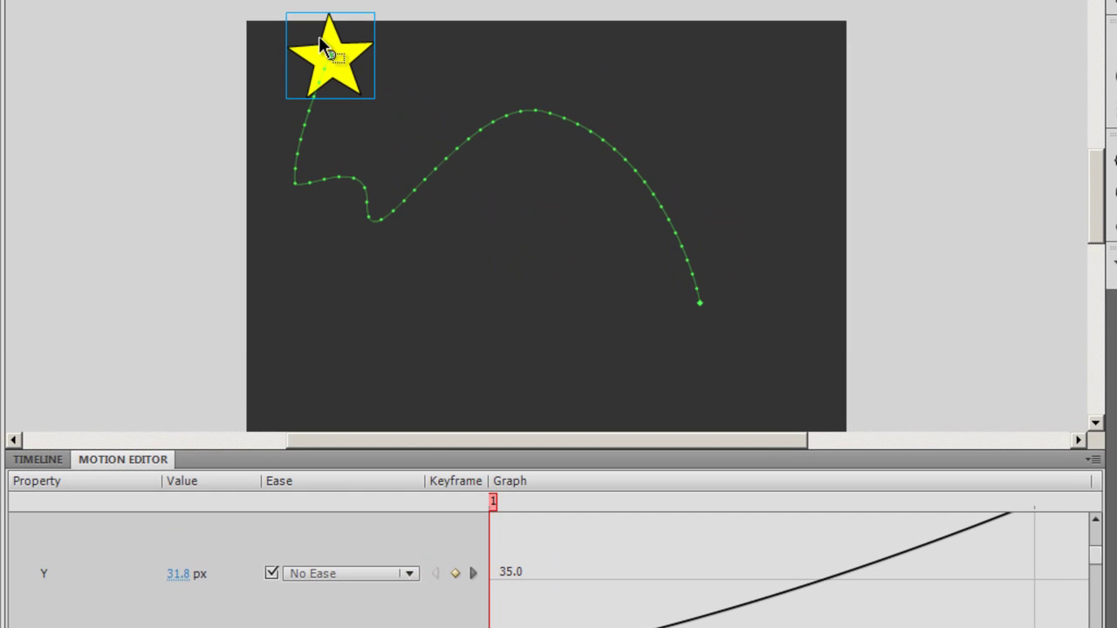
left_click_drag(180, 574, 232, 571)
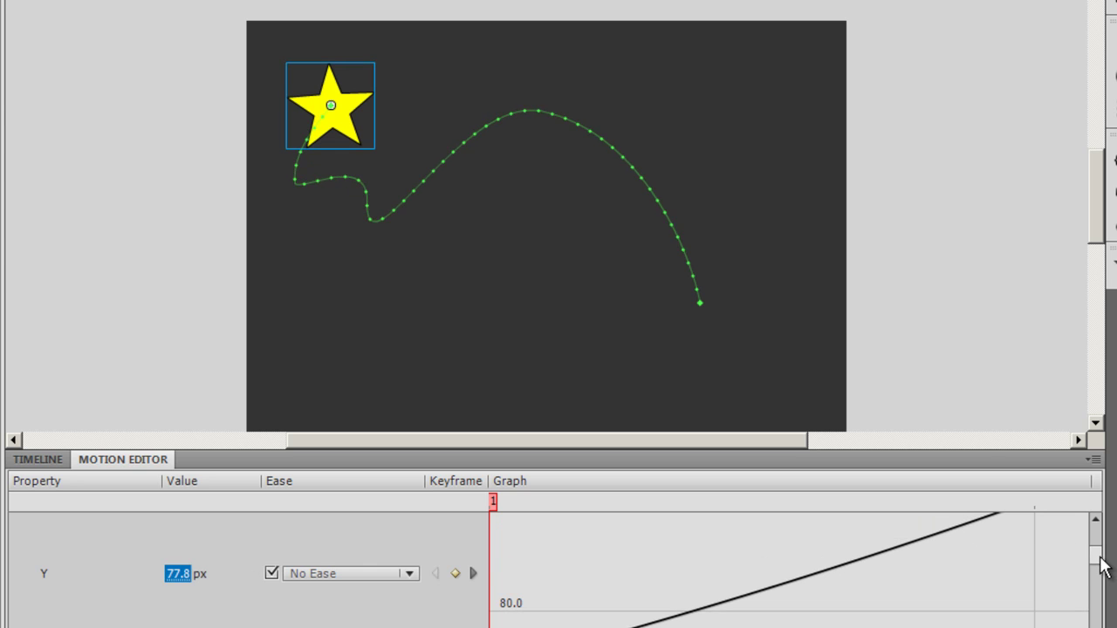
left_click_drag(1101, 565, 1101, 581)
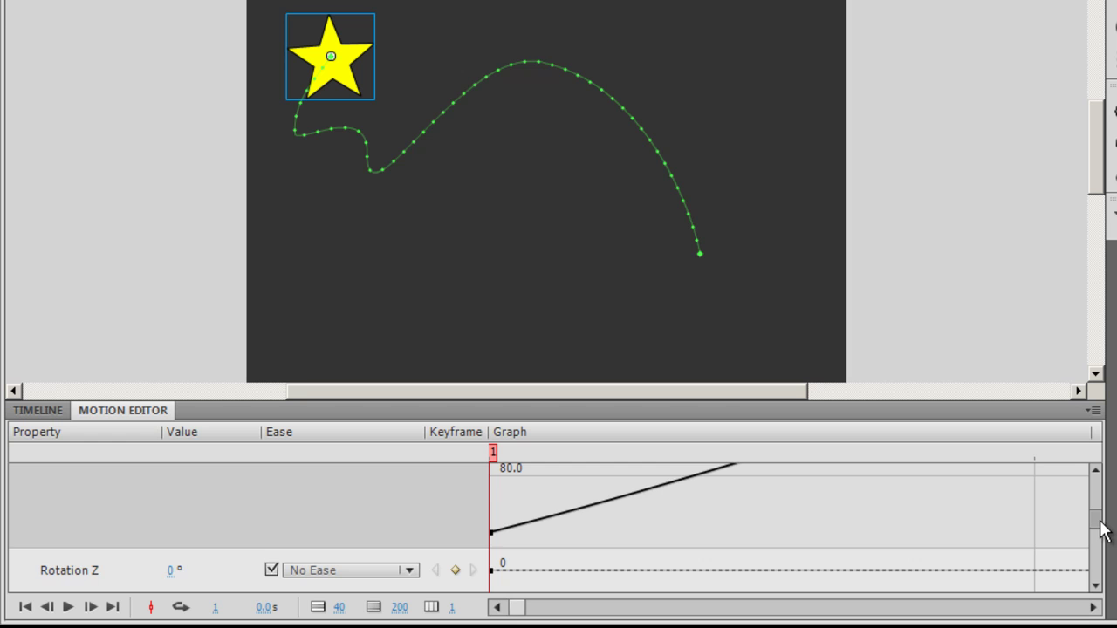
left_click_drag(1101, 532, 1101, 576)
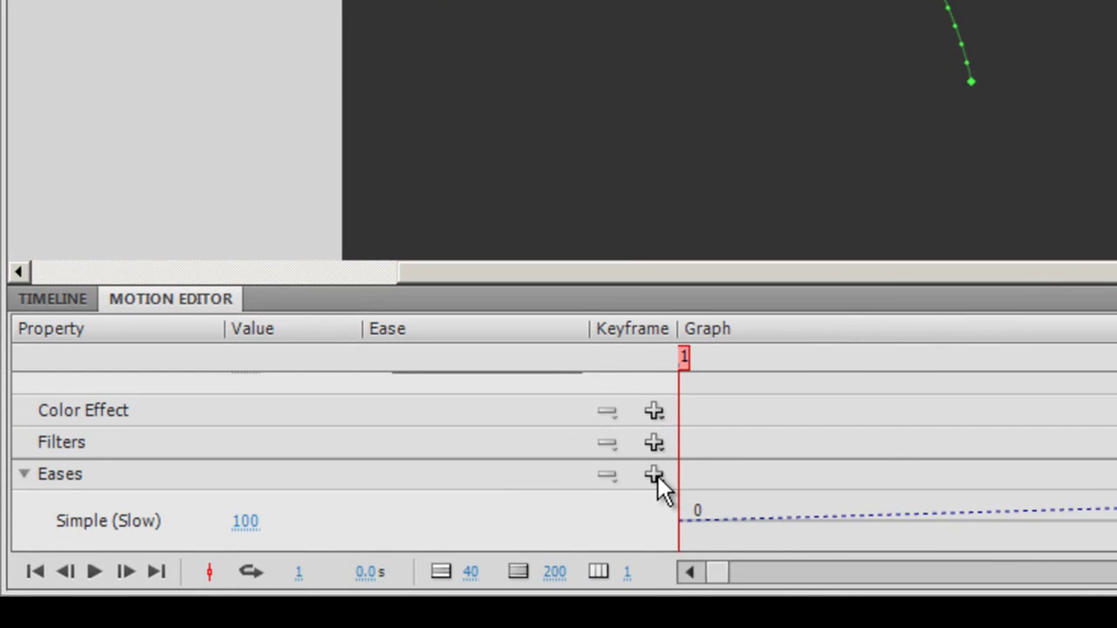
- Add Spring and Bounce eases after Simple (Slow) in the Motion Editor's Eases list
left_click(491, 529)
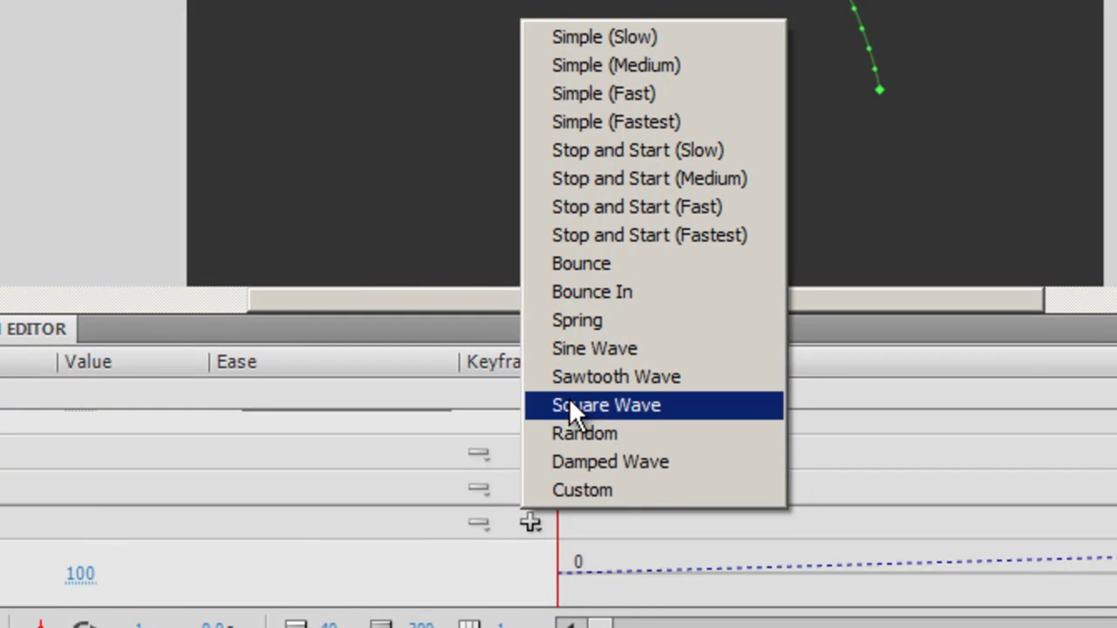
left_click(573, 321)
left_click(531, 521)
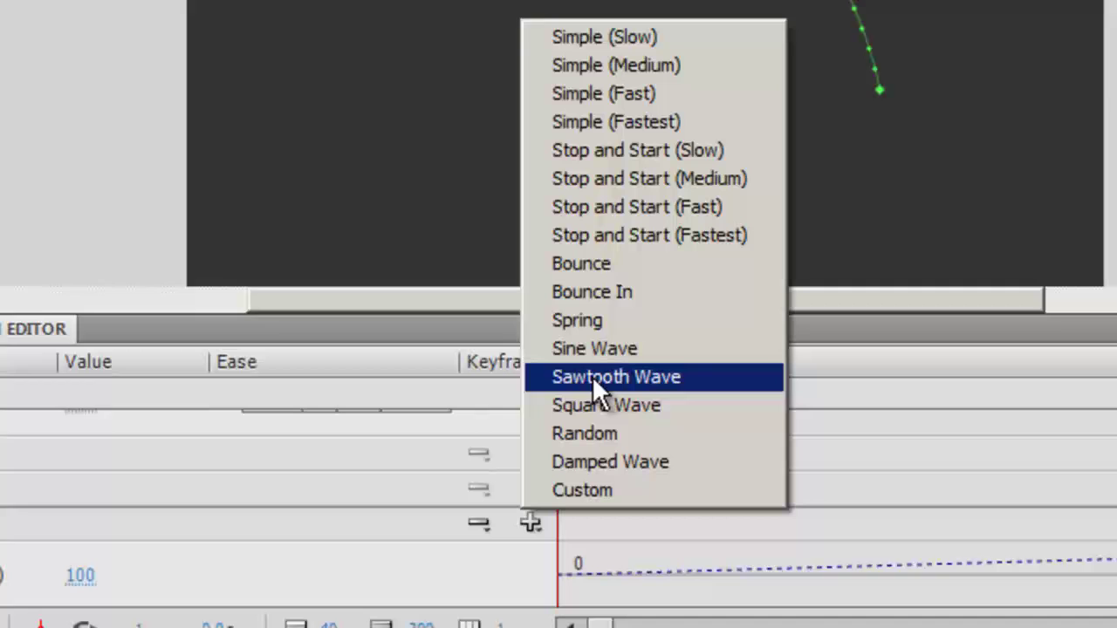
left_click(611, 264)
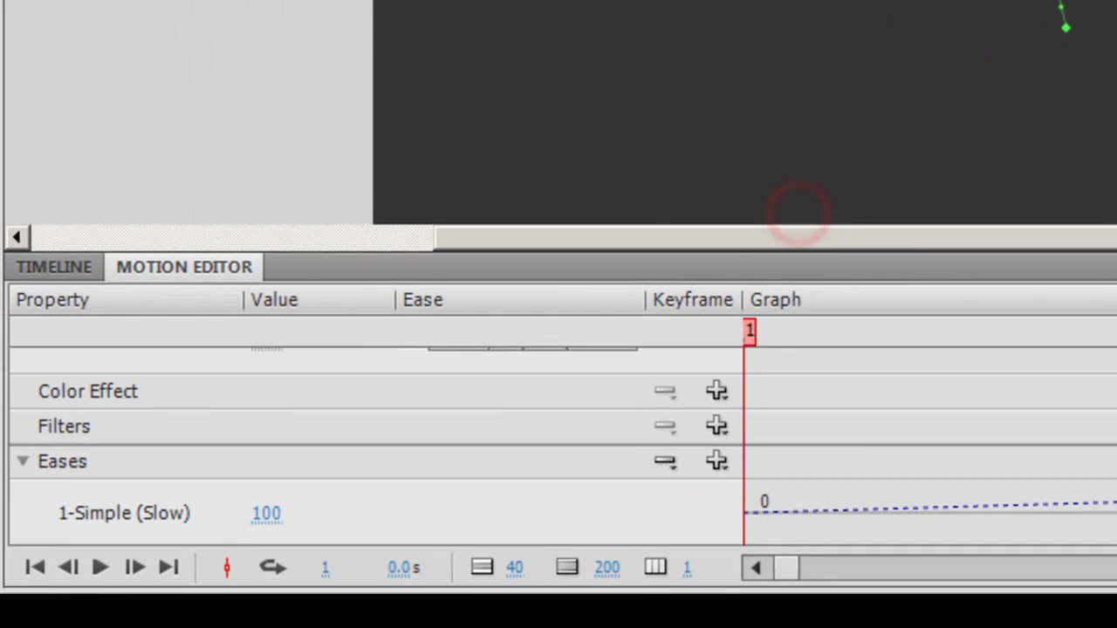
scroll(558, 445, "down", 2)
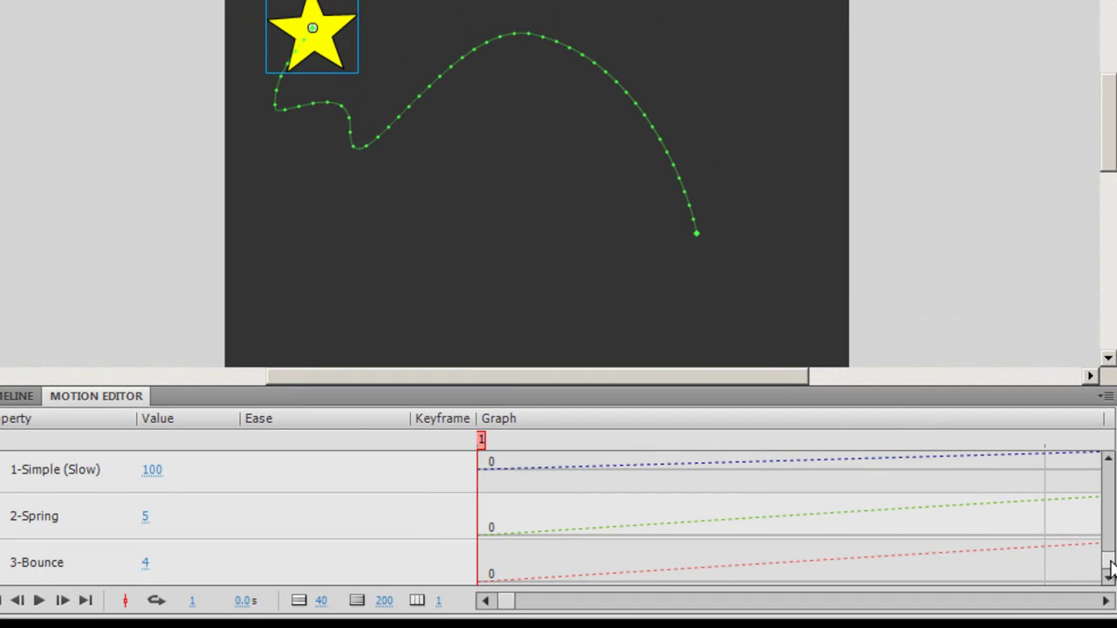
scroll(1110, 568, "up", 10)
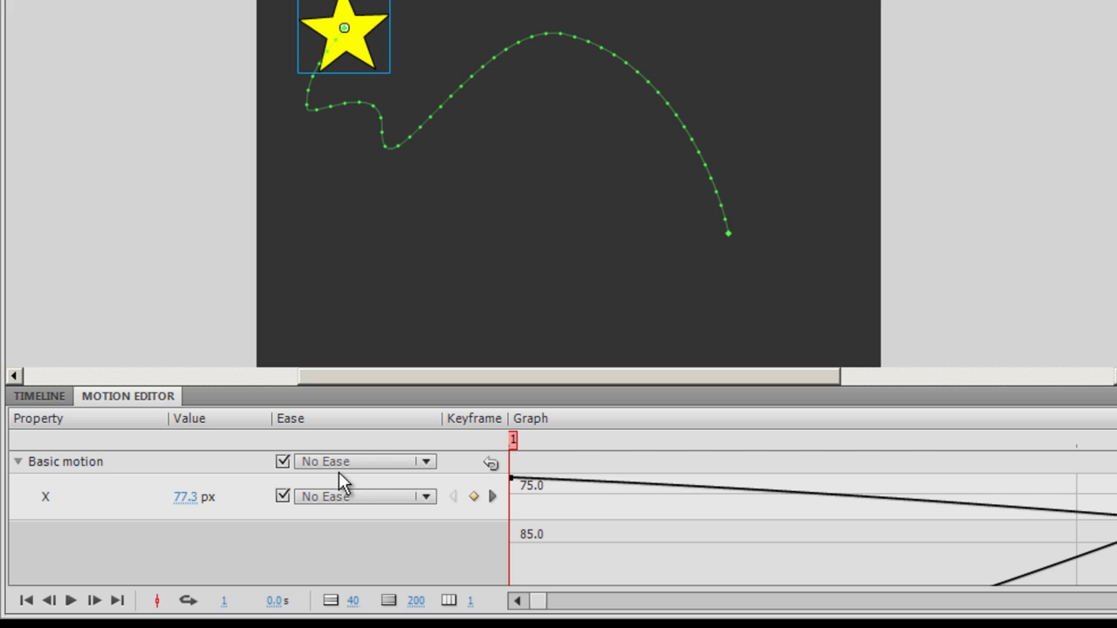
- Apply the 2-Spring ease to the star's basic motion and preview it twice from the Timeline
left_click(426, 463)
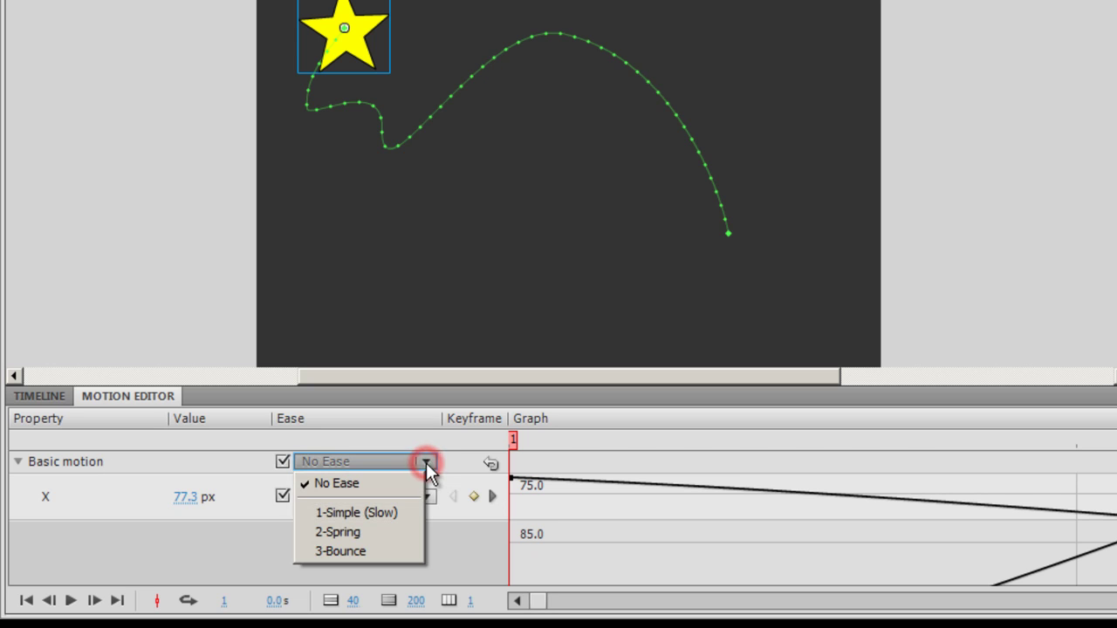
left_click(388, 532)
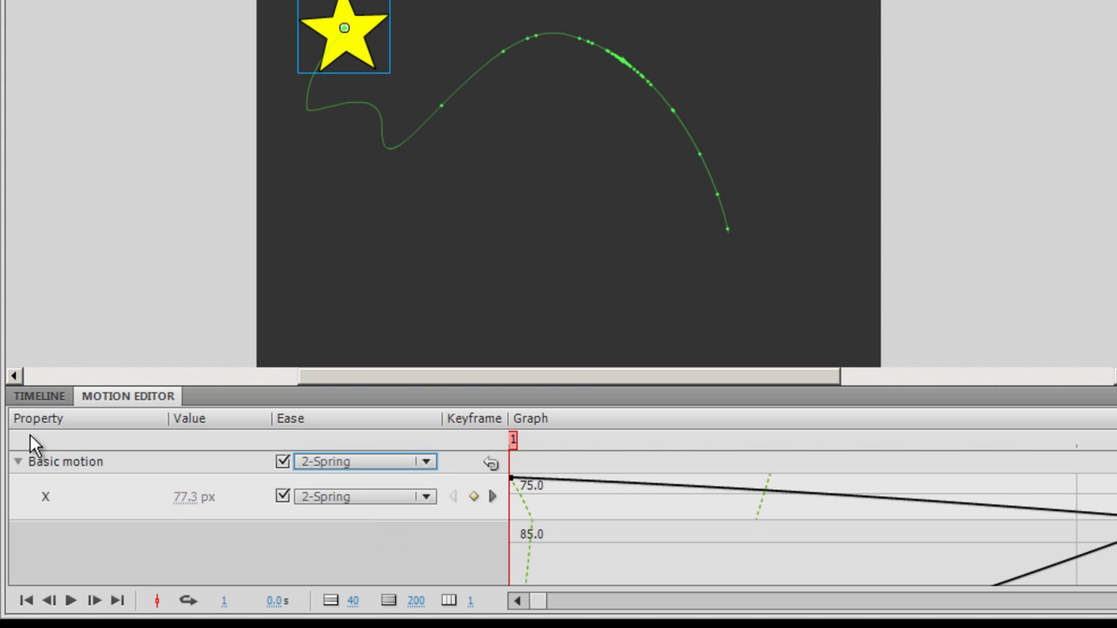
left_click(41, 399)
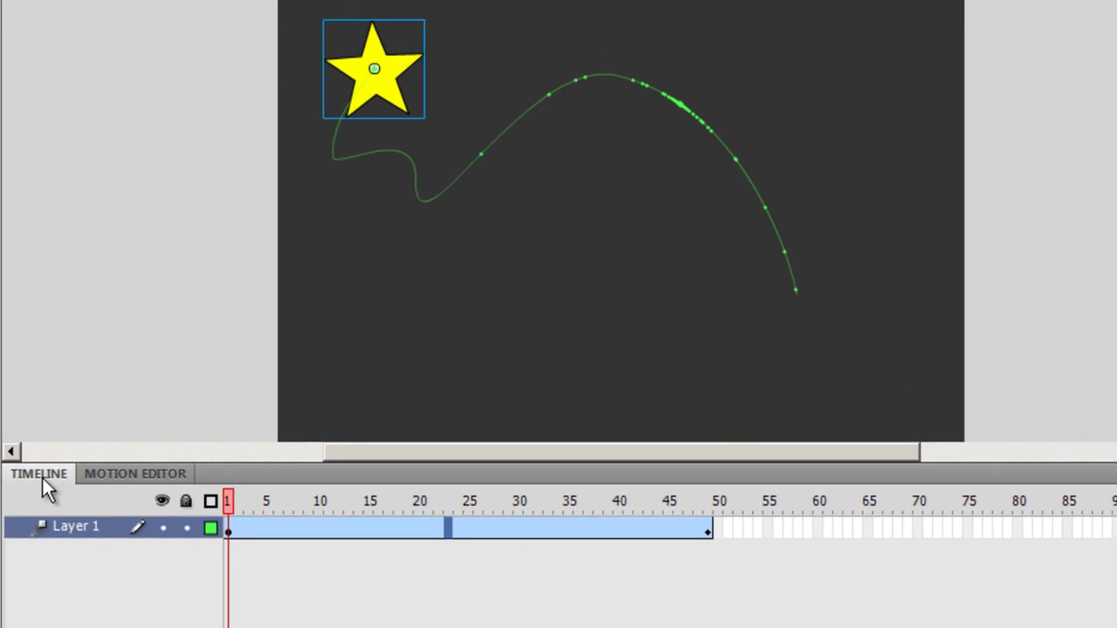
key("Return")
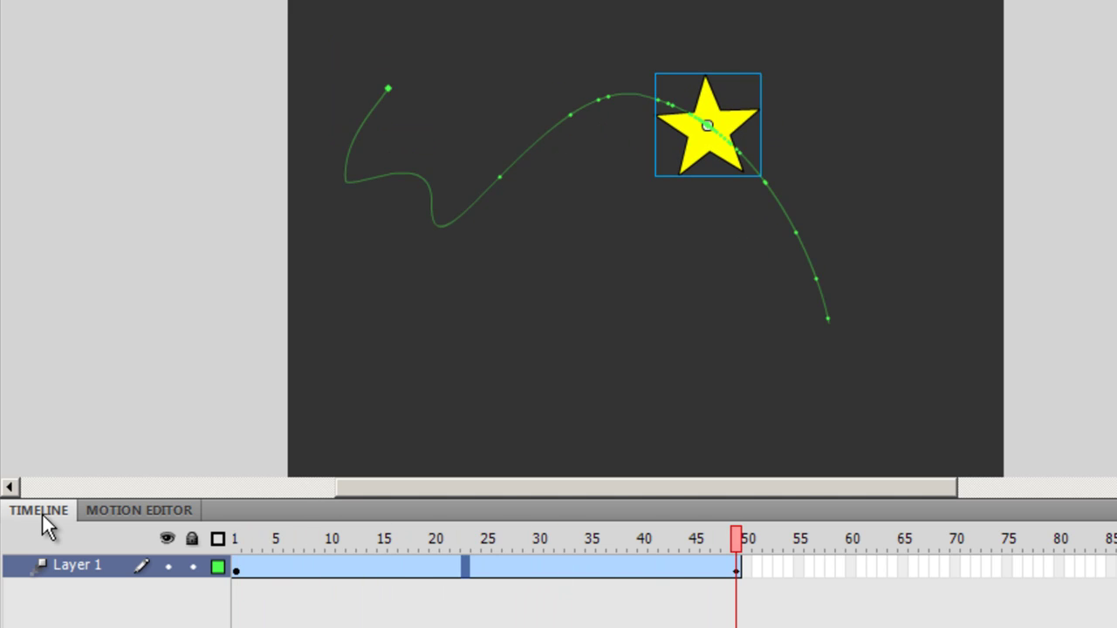
key("Return")
key("Return")
key("Return")
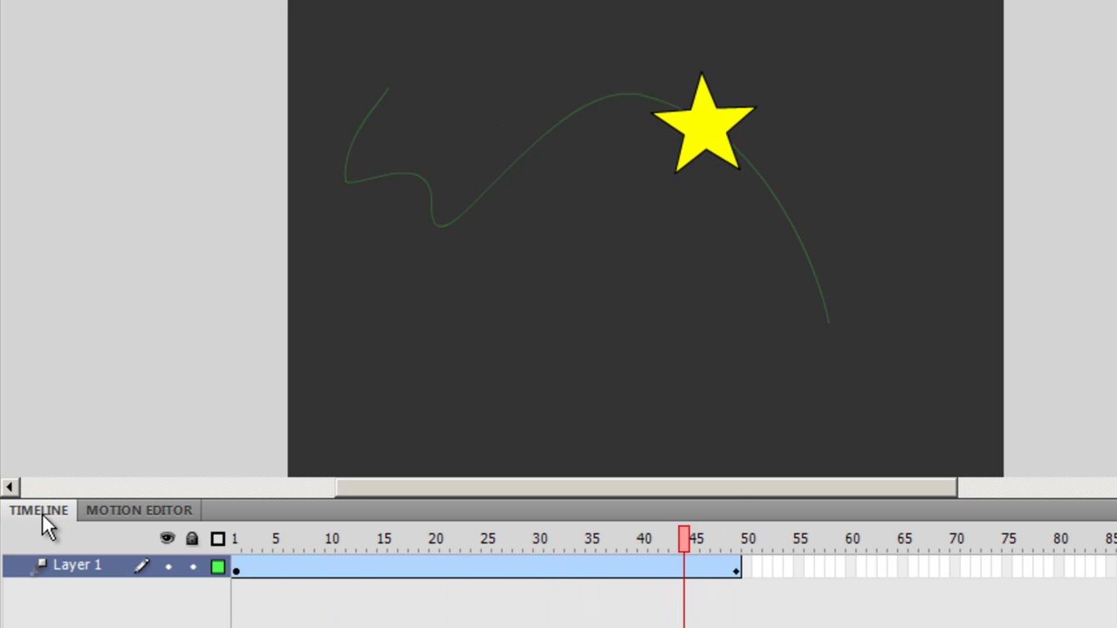
- Change the basic motion ease to 3-Bounce, preview it, and test the movie
left_click(130, 515)
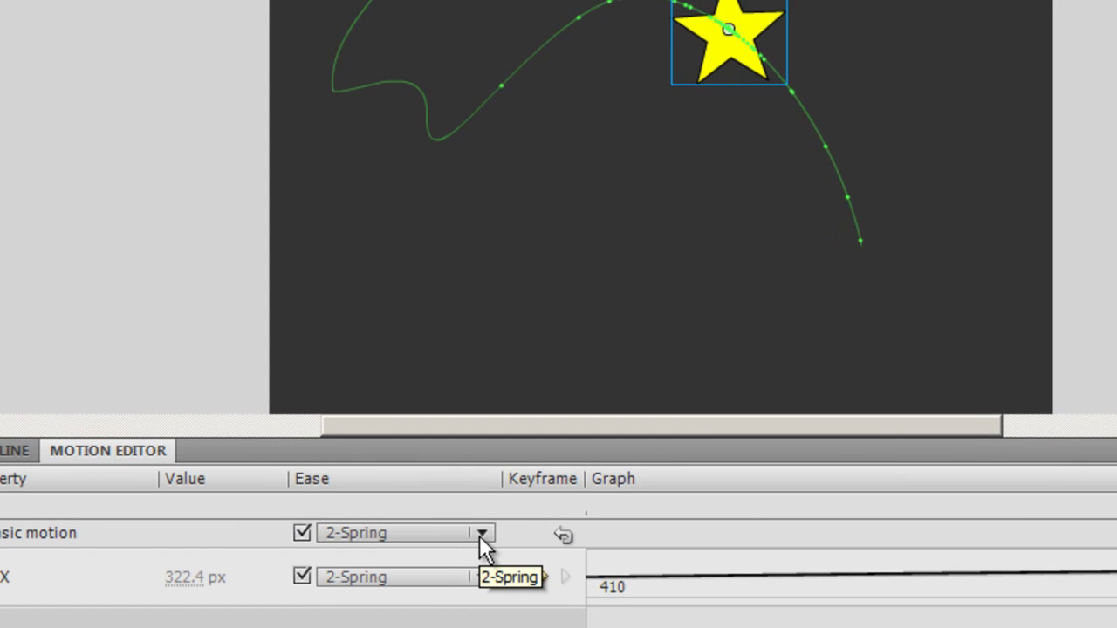
left_click(479, 535)
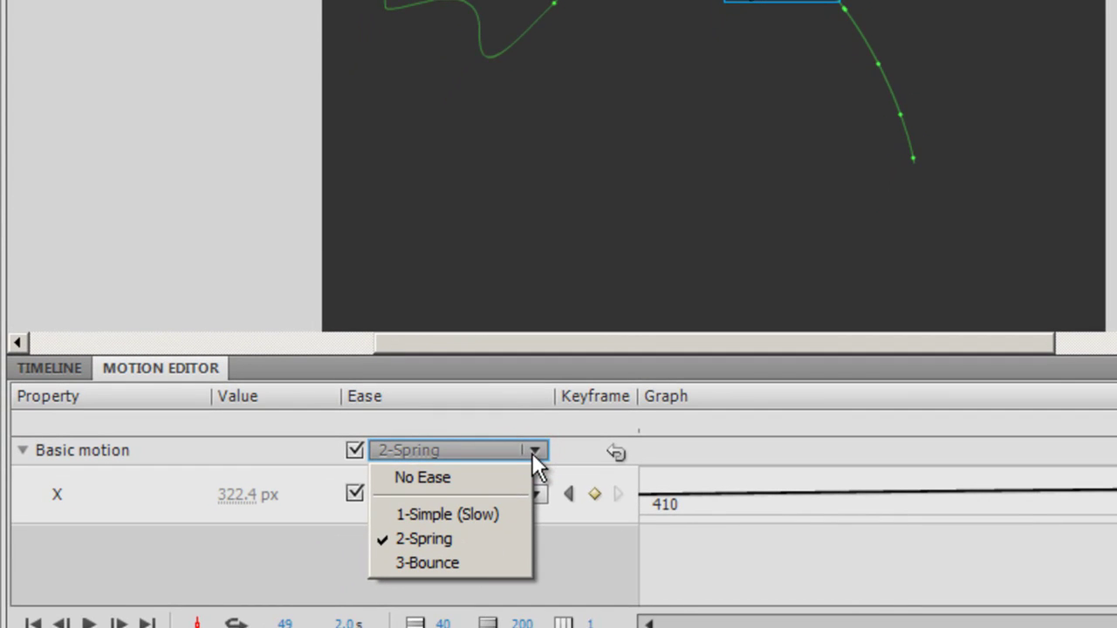
left_click(512, 562)
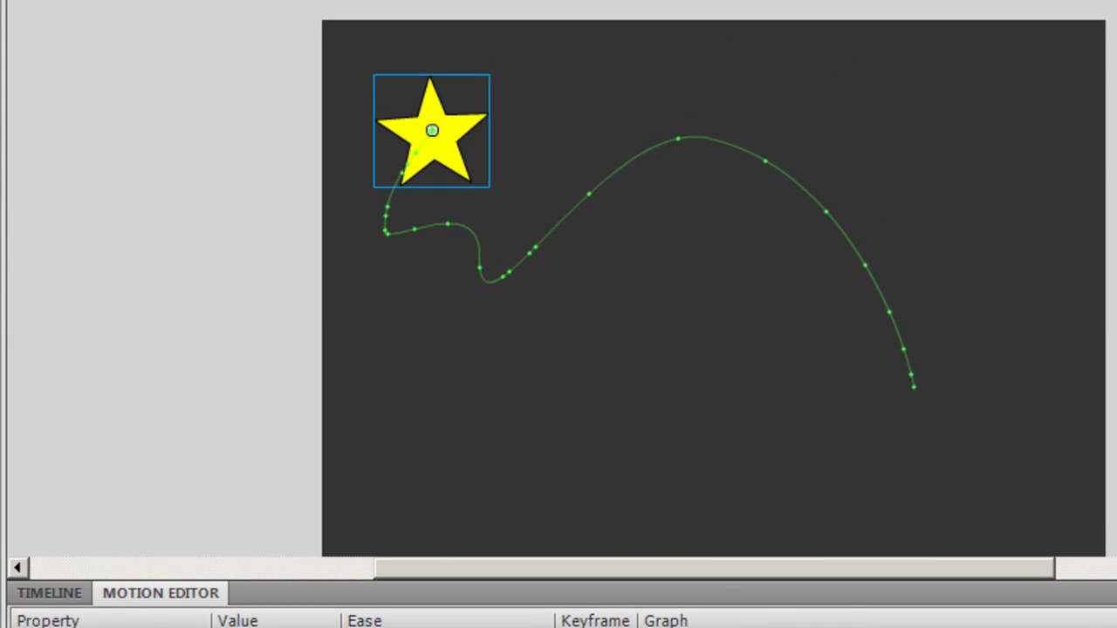
left_click(52, 595)
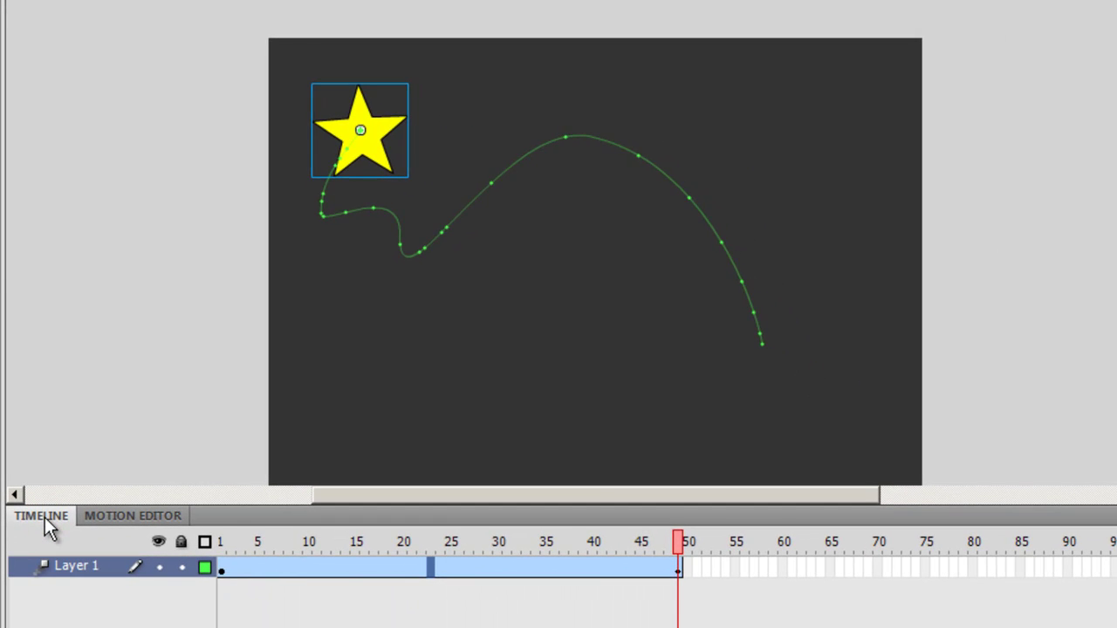
key("Return")
key("ctrl+Return")
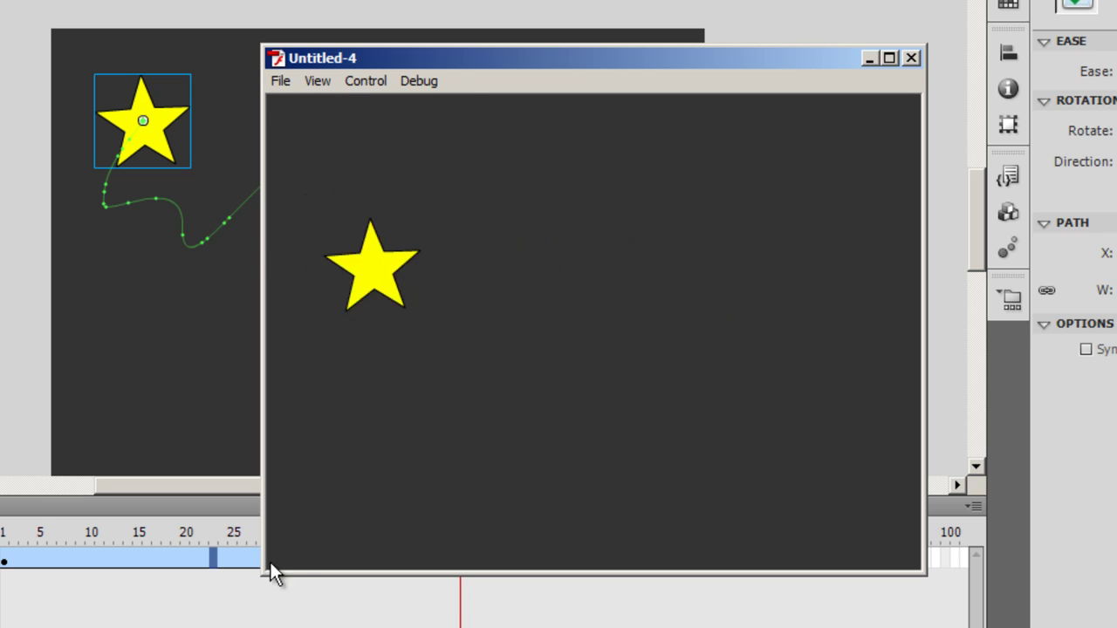
- Close the test movie, check the motion eases, and return to Layer 1's timeline
left_click(911, 58)
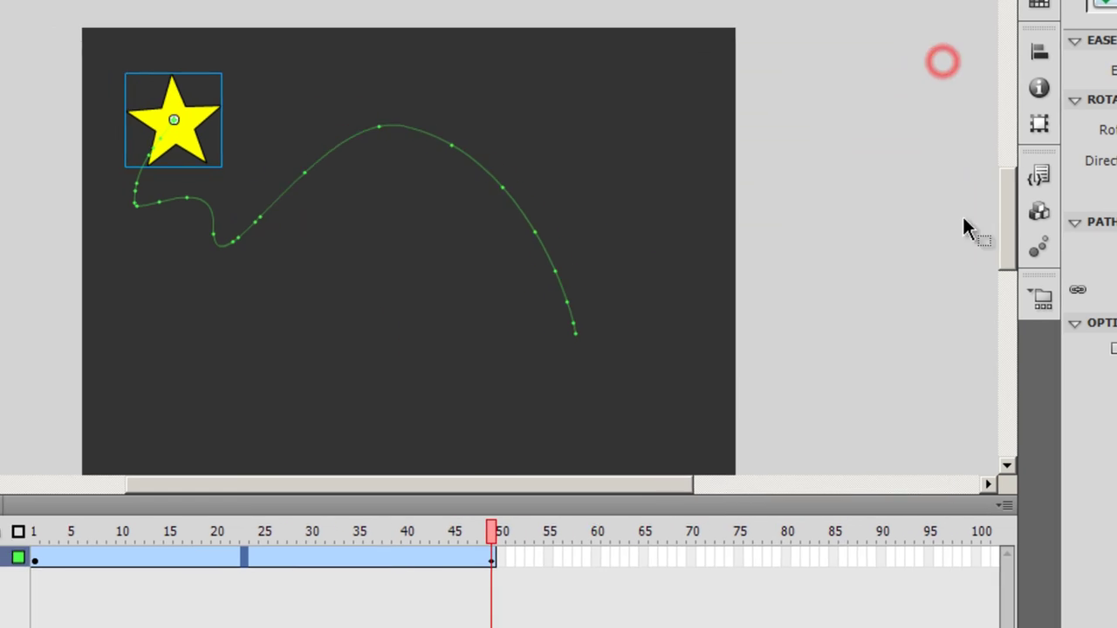
left_click(159, 499)
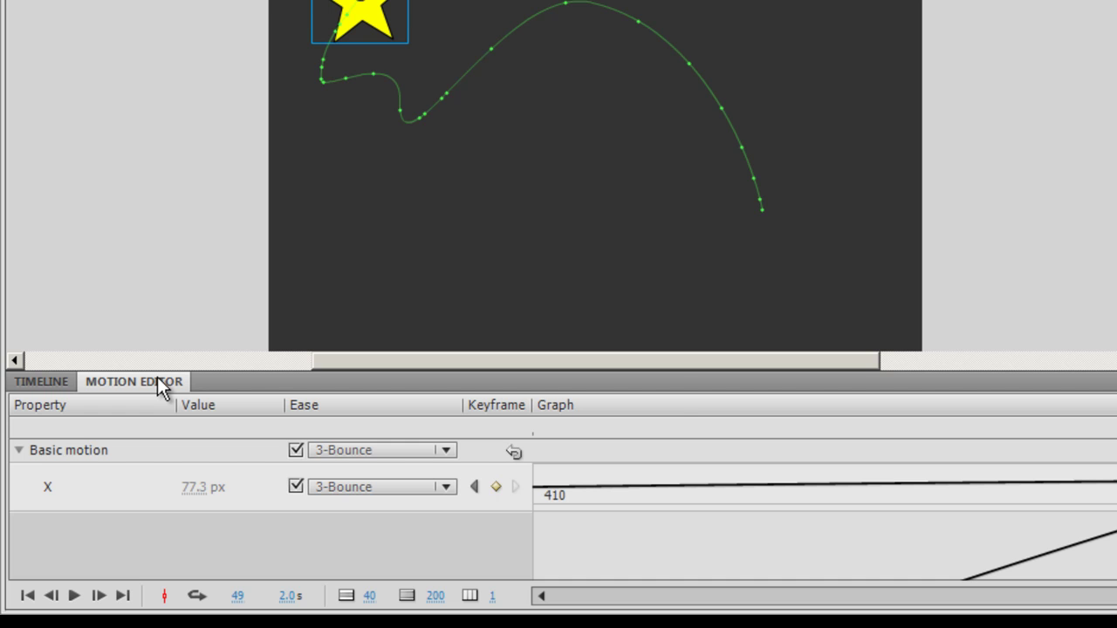
left_click(38, 381)
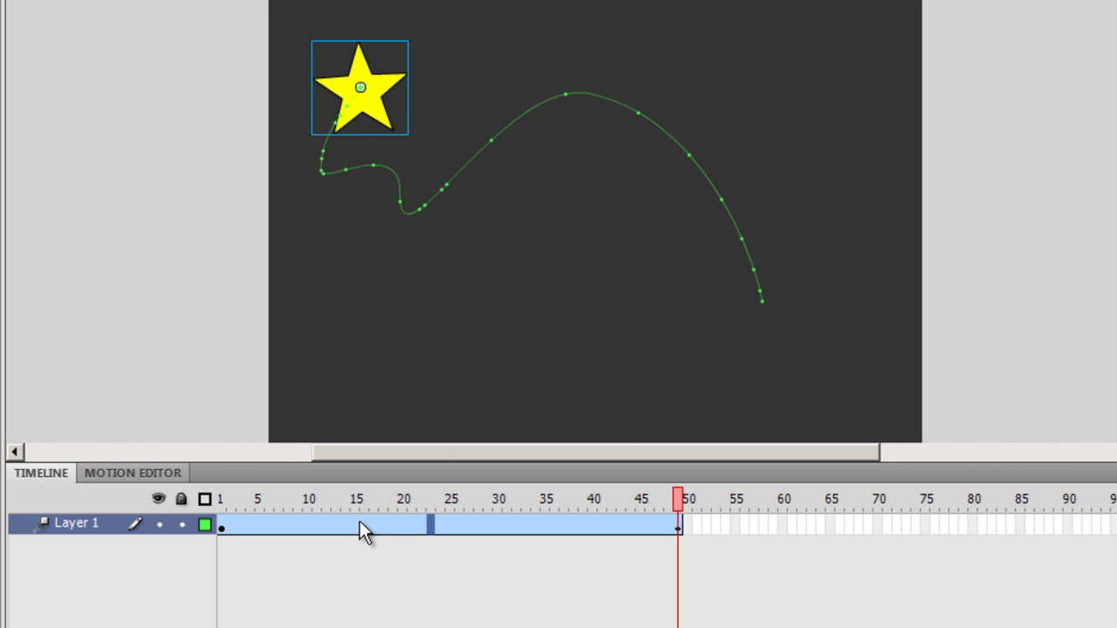
- Copy the motion from the star's tween span on Layer 1
right_click(360, 524)
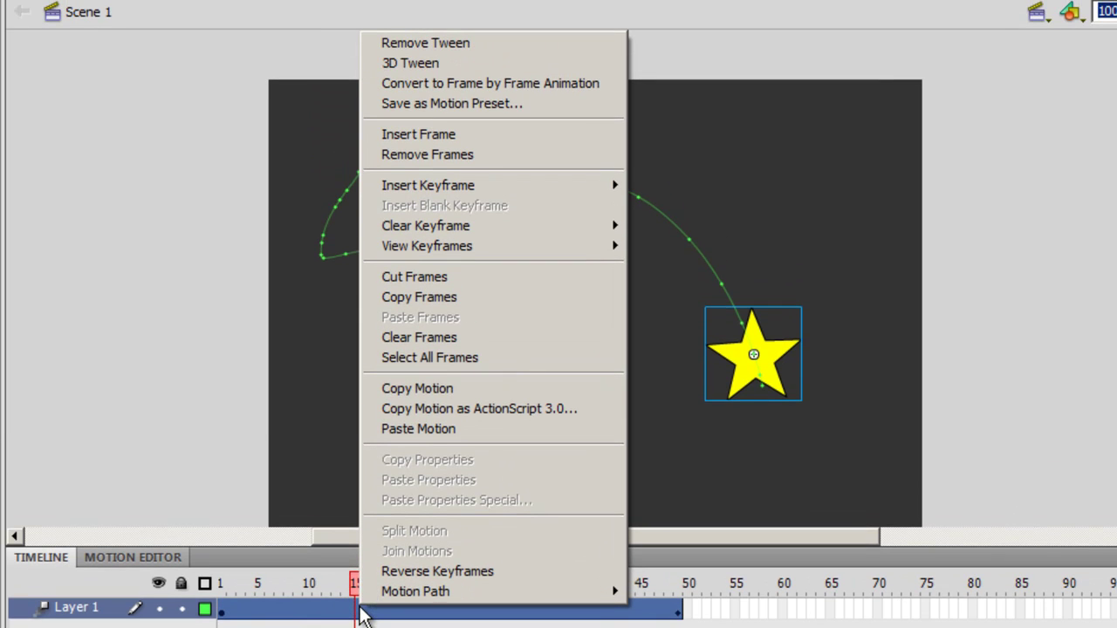
left_click(522, 388)
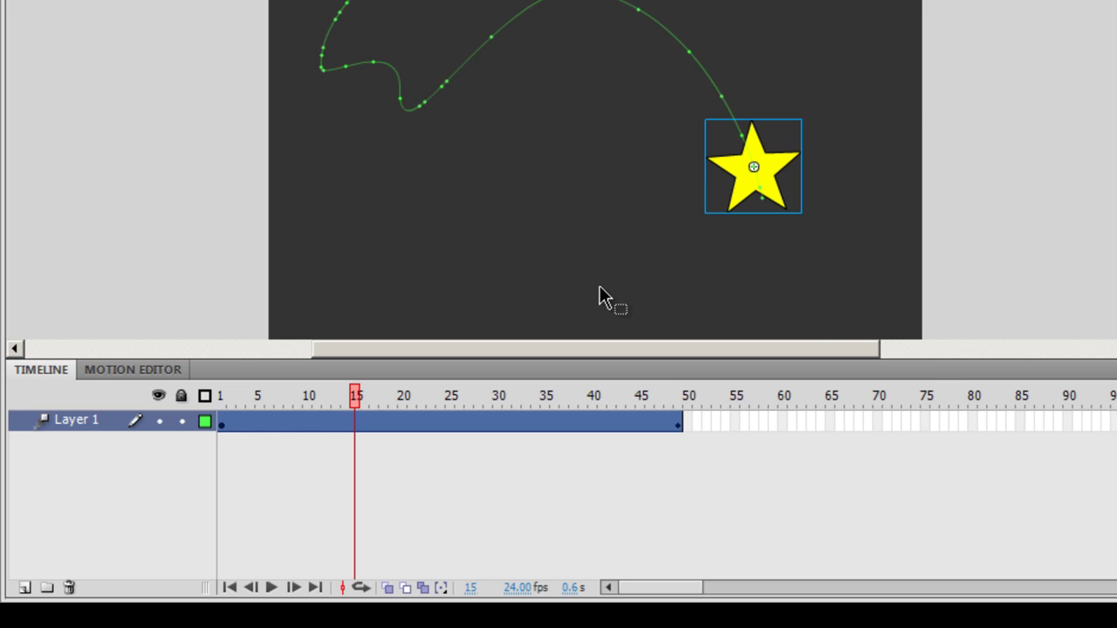
- Add a new layer and draw a second star on its first frame
left_click(23, 587)
left_click_drag(359, 397, 223, 397)
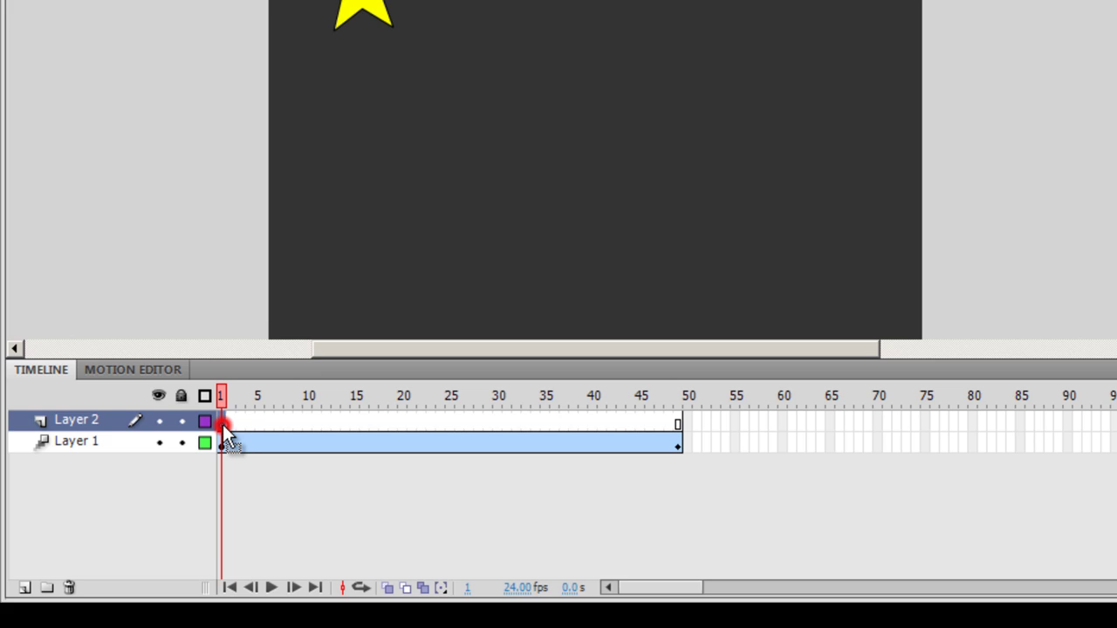
left_click(223, 424)
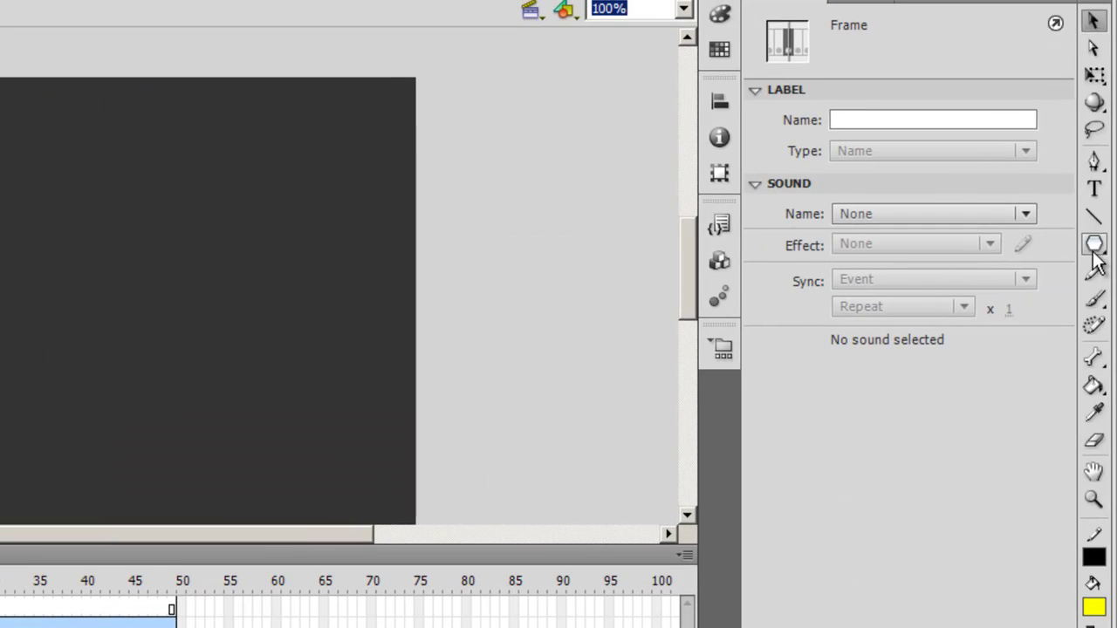
left_click(1094, 246)
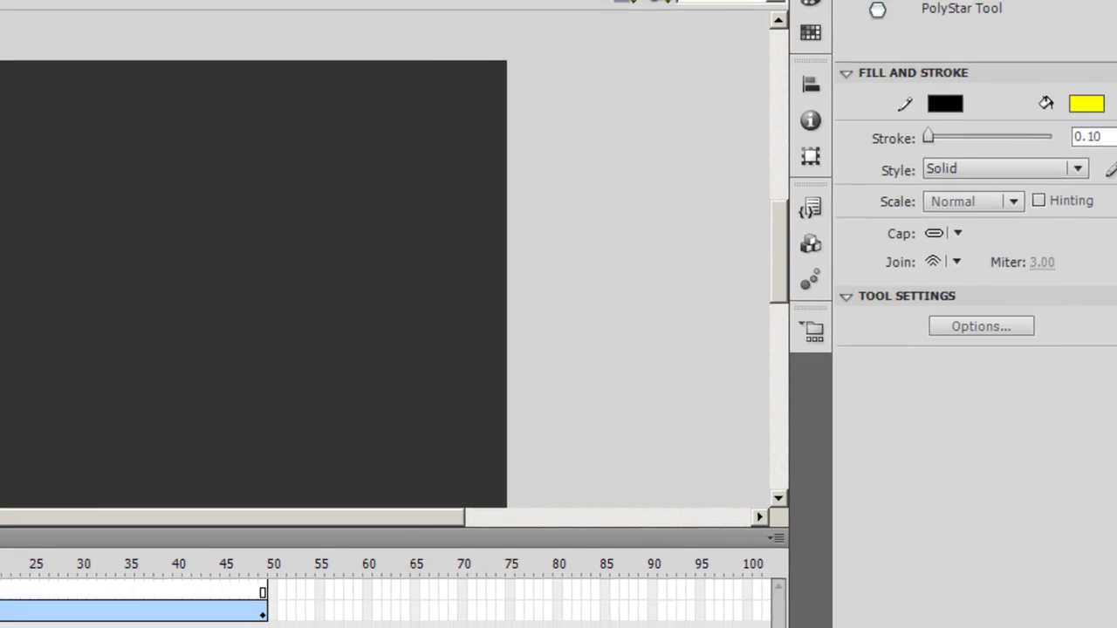
left_click_drag(305, 174, 397, 276)
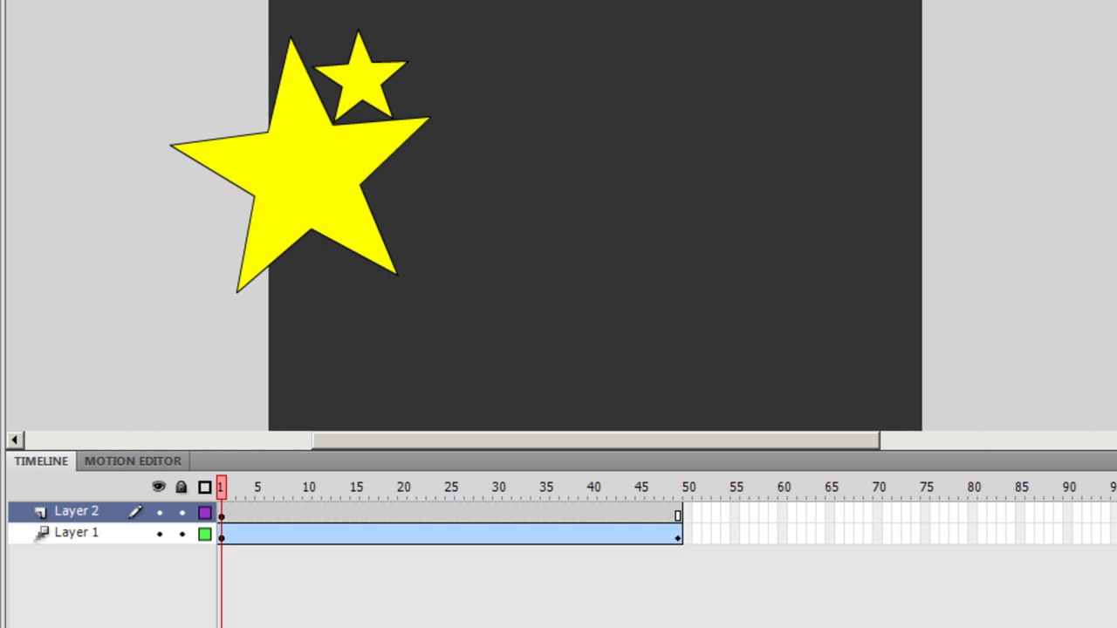
- Convert the new star to a Symbol 2 movie clip and paste the copied motion onto it
left_click(292, 185)
right_click(293, 185)
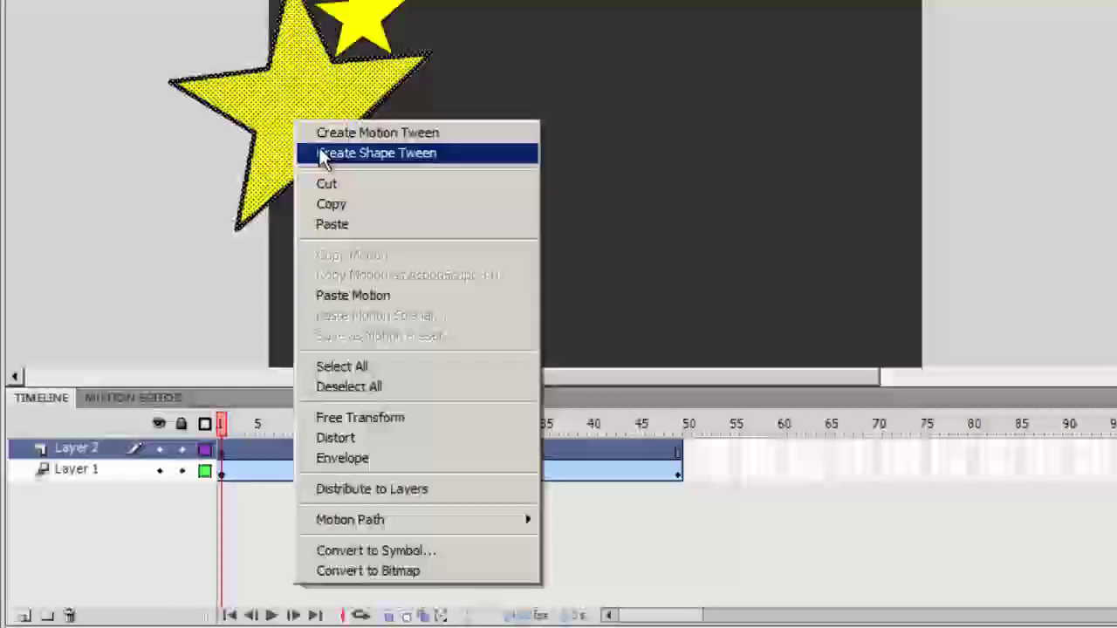
left_click(420, 604)
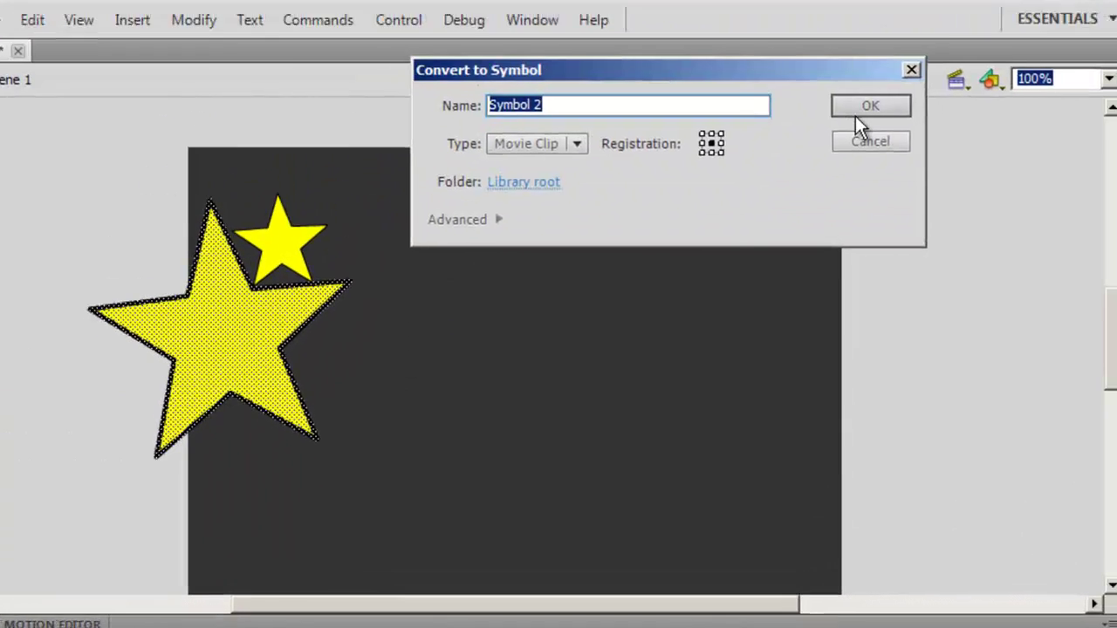
left_click(860, 108)
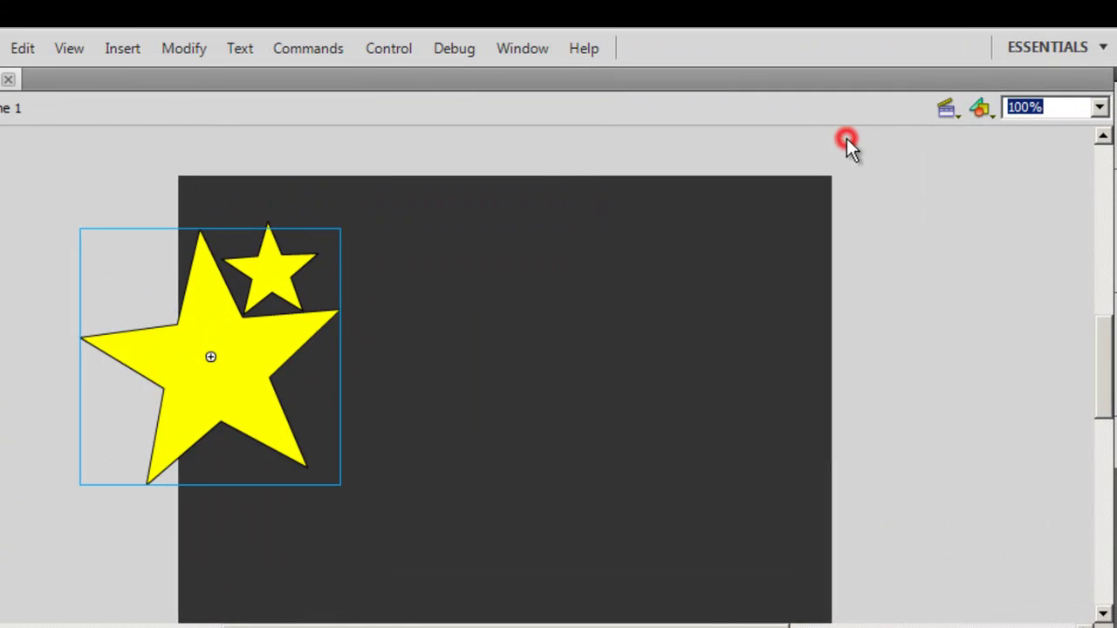
right_click(247, 403)
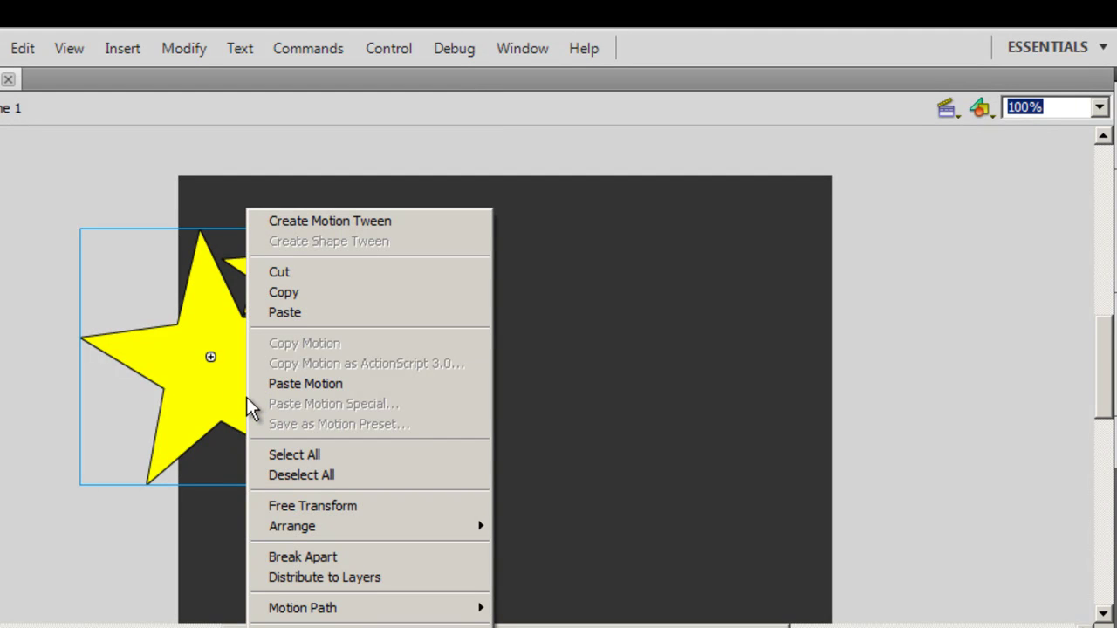
left_click(317, 384)
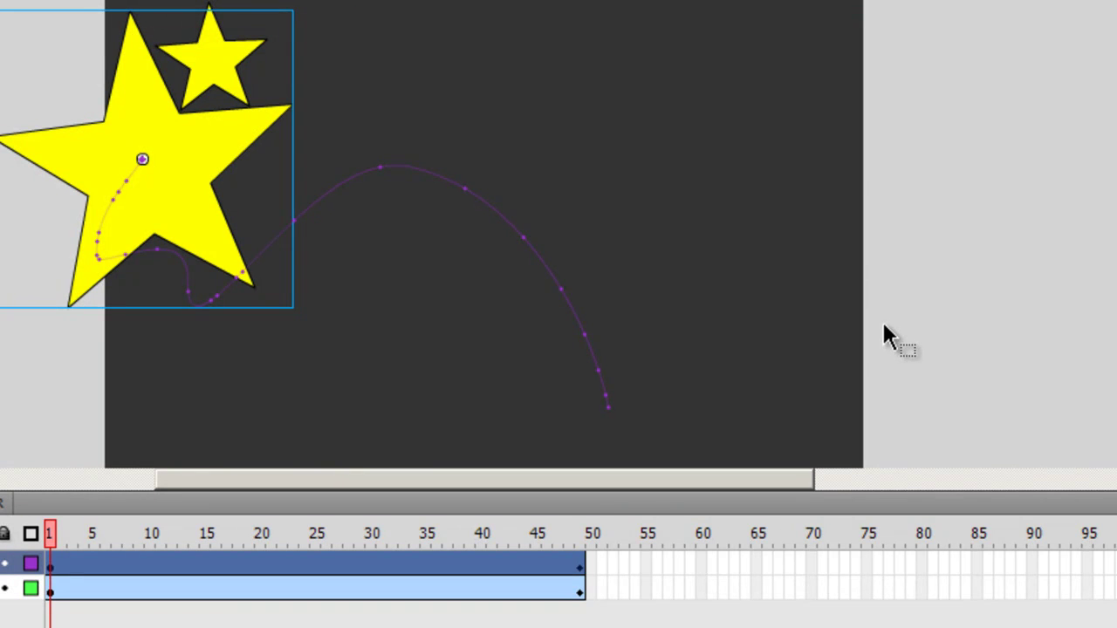
key("ctrl+Return")
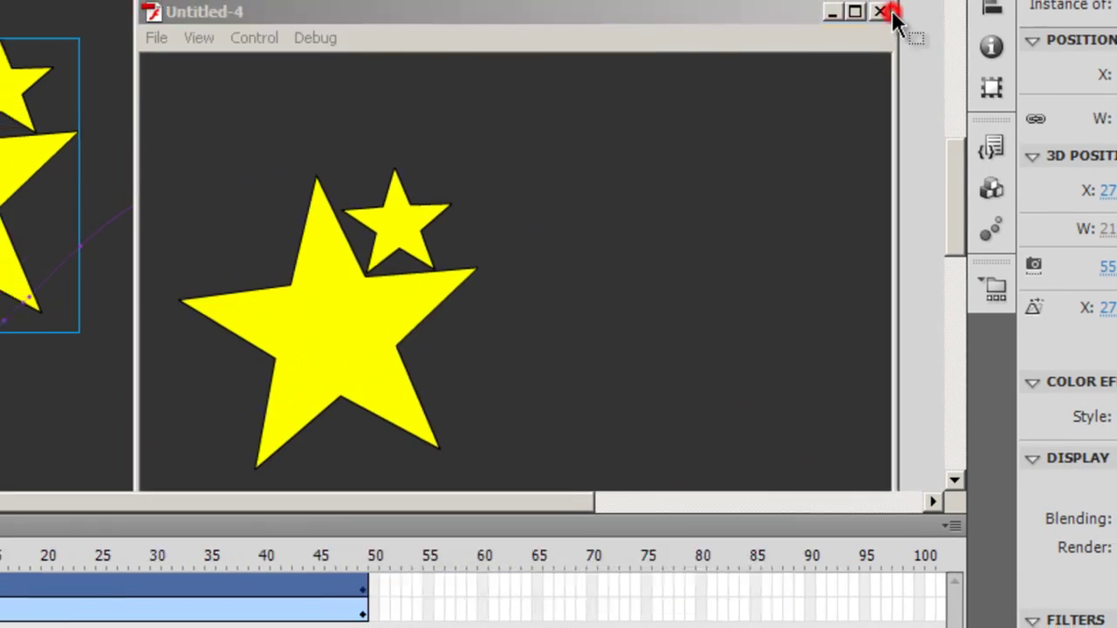
left_click(870, 9)
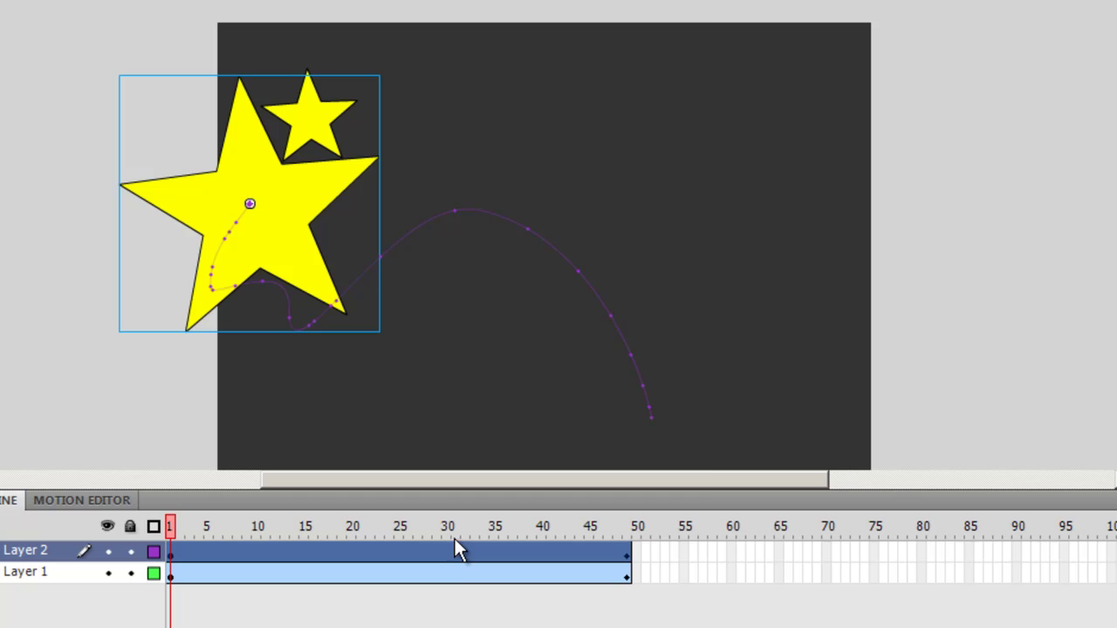
- Convert Layer 2's tween to frame-by-frame animation across frames 1–49 and test the movie
right_click(446, 554)
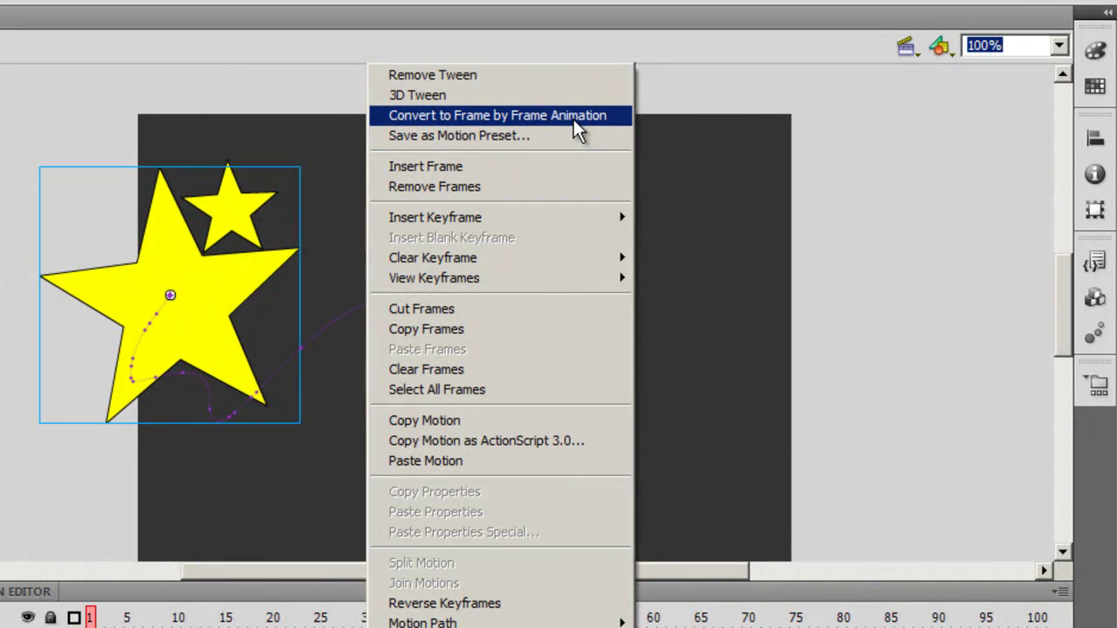
left_click(573, 118)
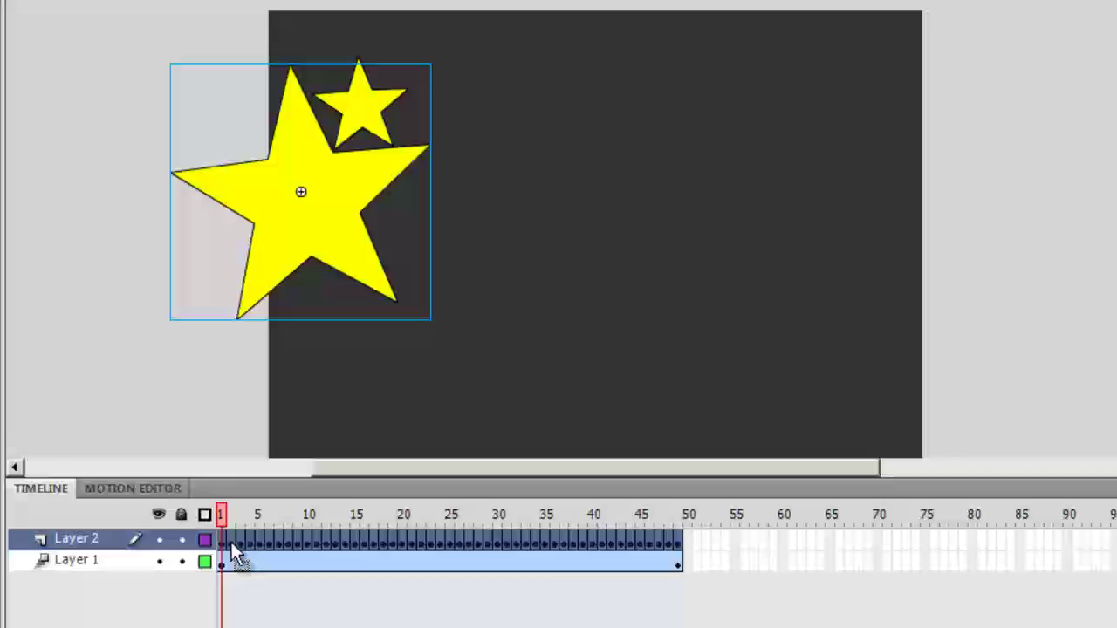
left_click(679, 539)
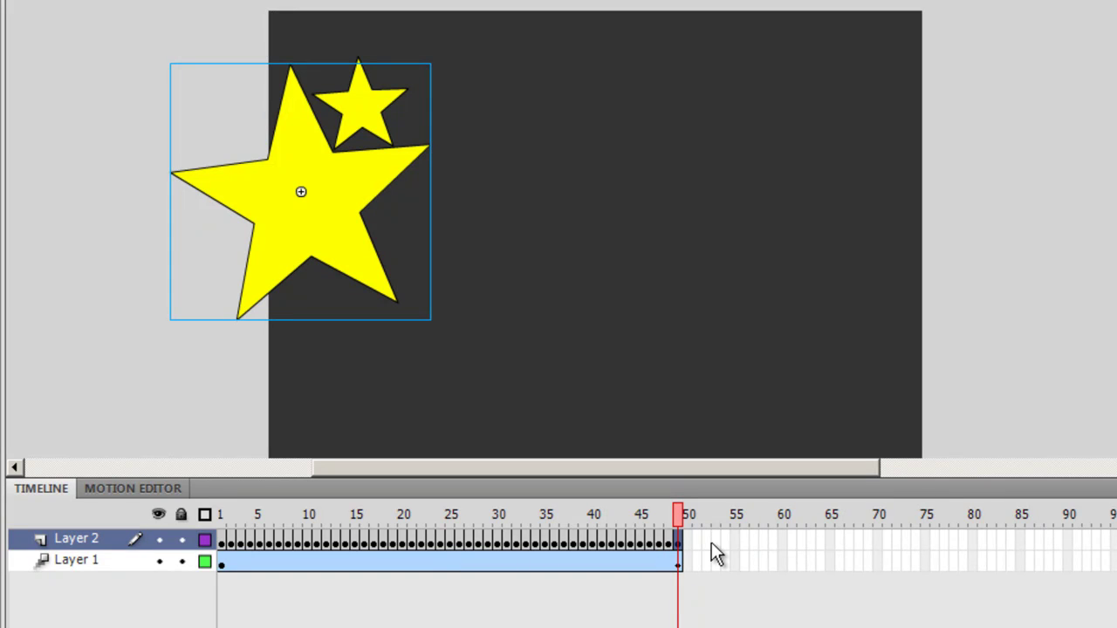
key("ctrl+Return")
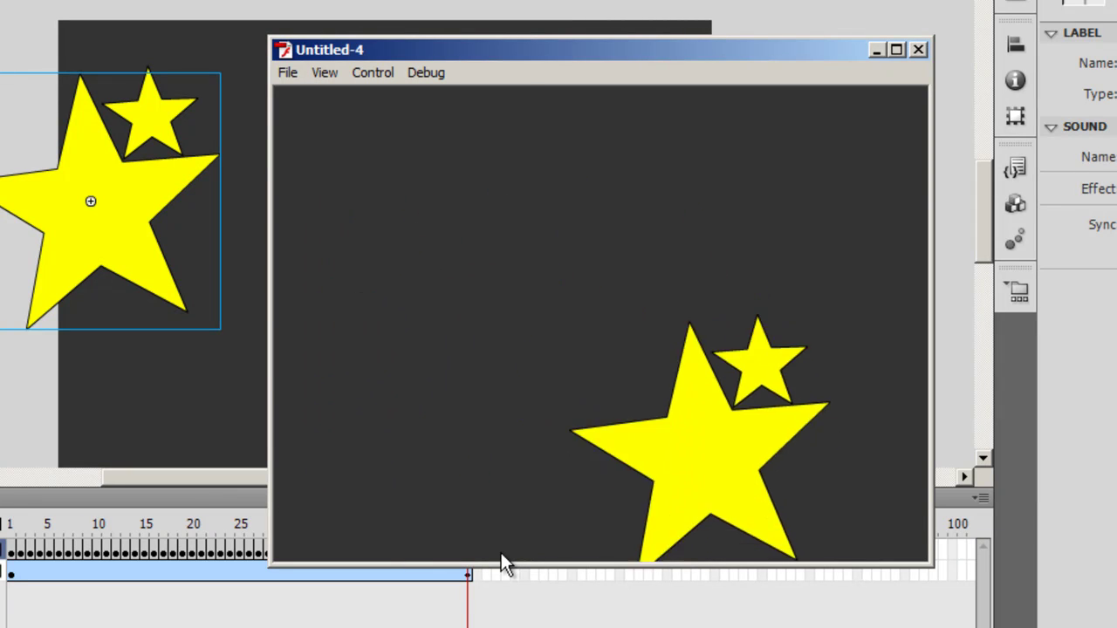
left_click(923, 50)
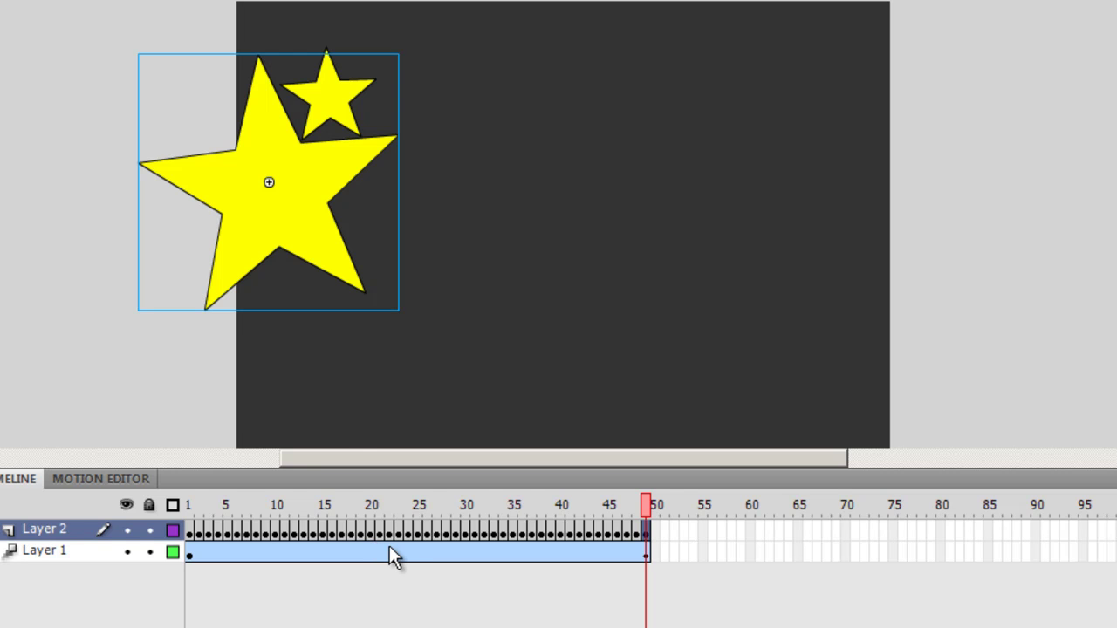
right_click(393, 555)
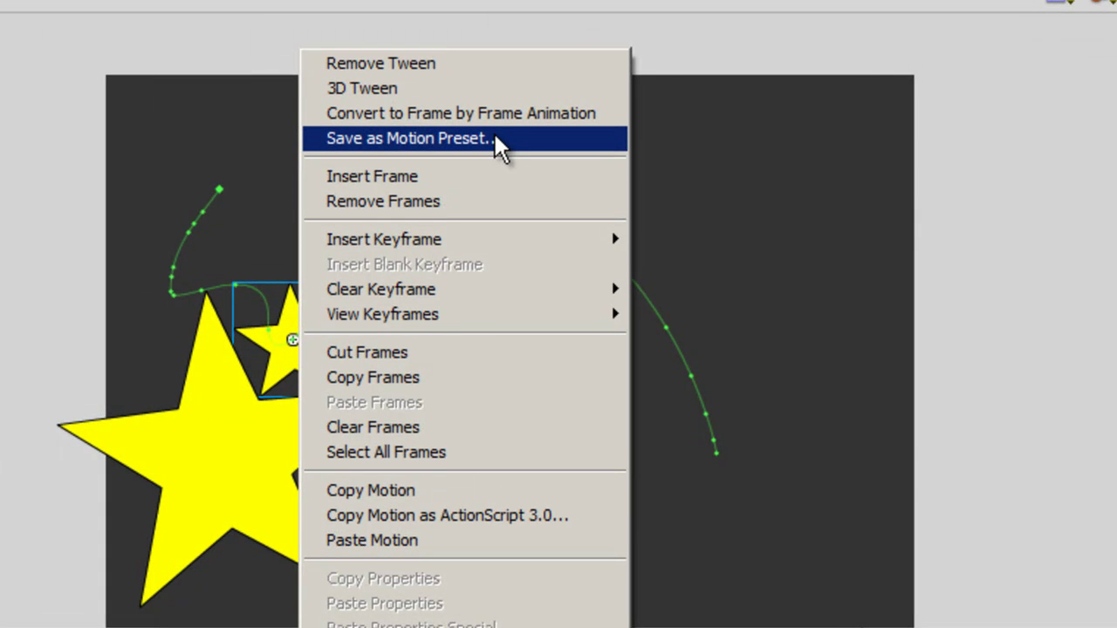
- Save Layer 1's curved tween as a motion preset named 'MohitsPreset'
left_click(494, 138)
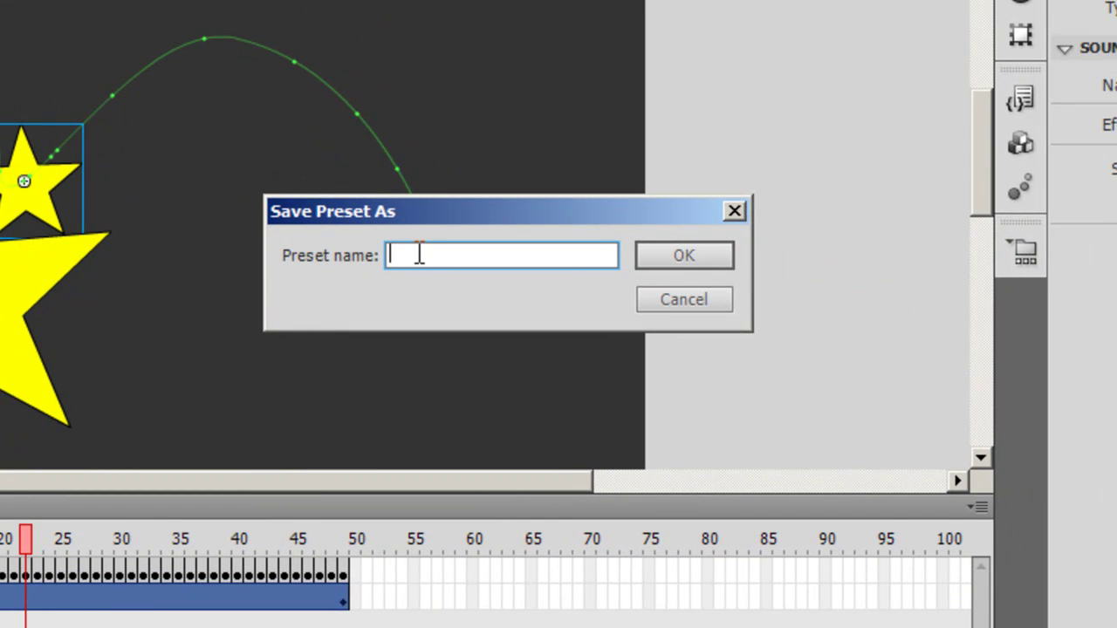
left_click(418, 254)
type("MohitsPreset")
left_click(686, 266)
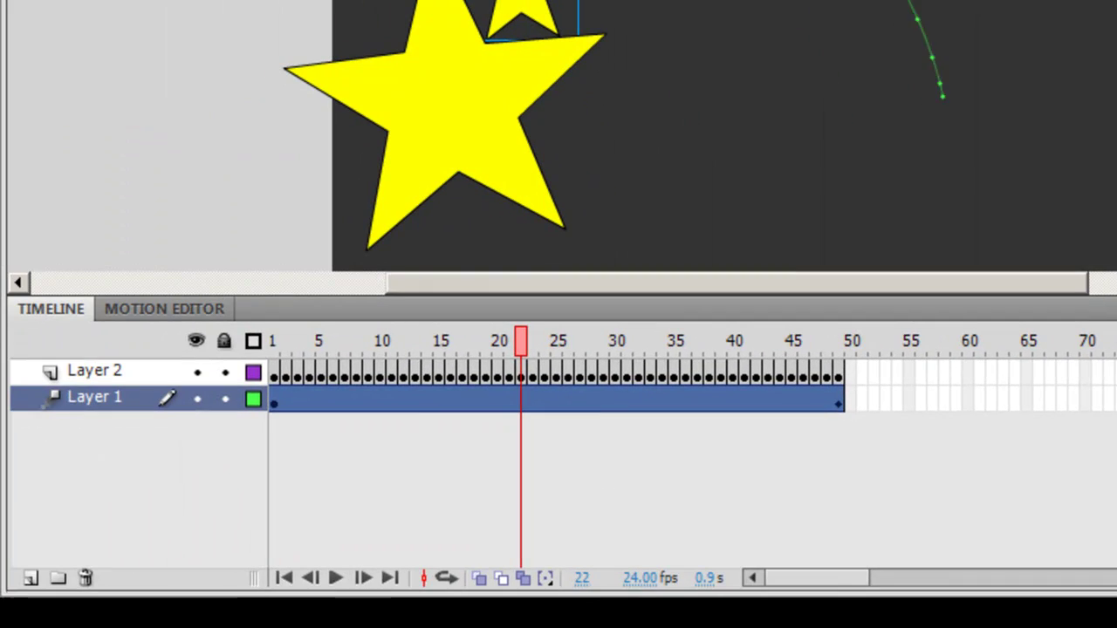
- Dismiss the tween warning, add Layer 3, and make its new star a Symbol 3 movie clip
left_click(981, 109)
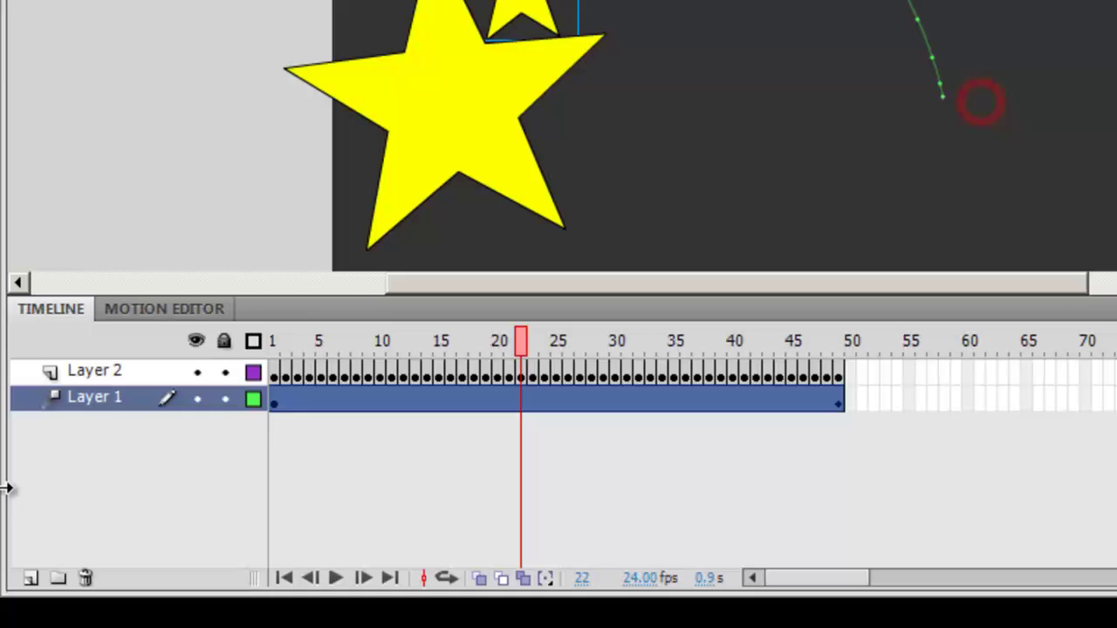
left_click(29, 579)
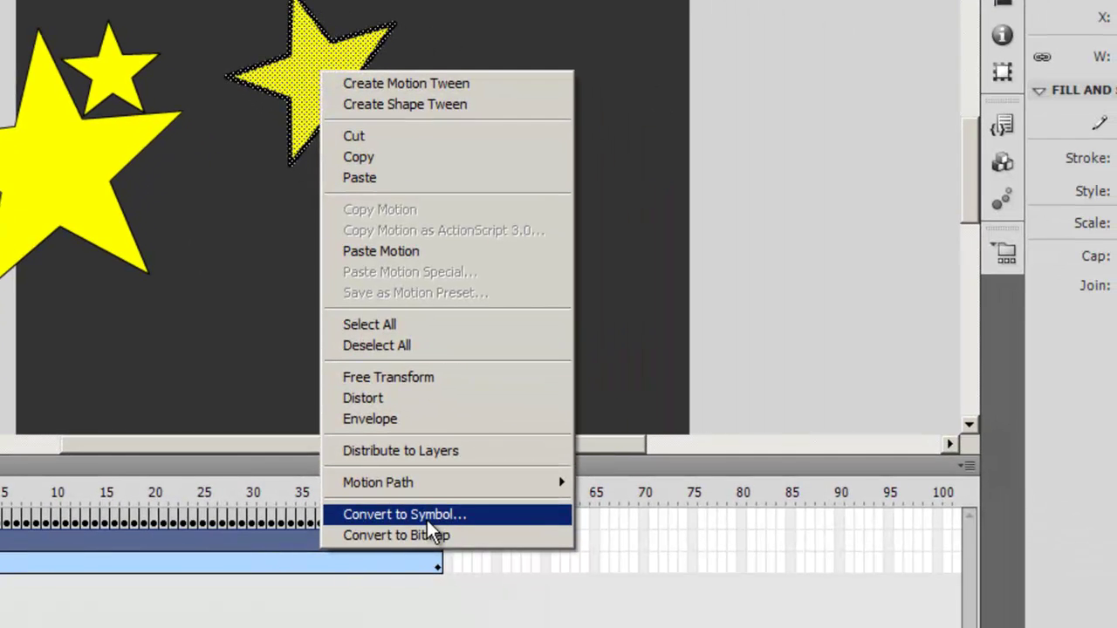
left_click(427, 520)
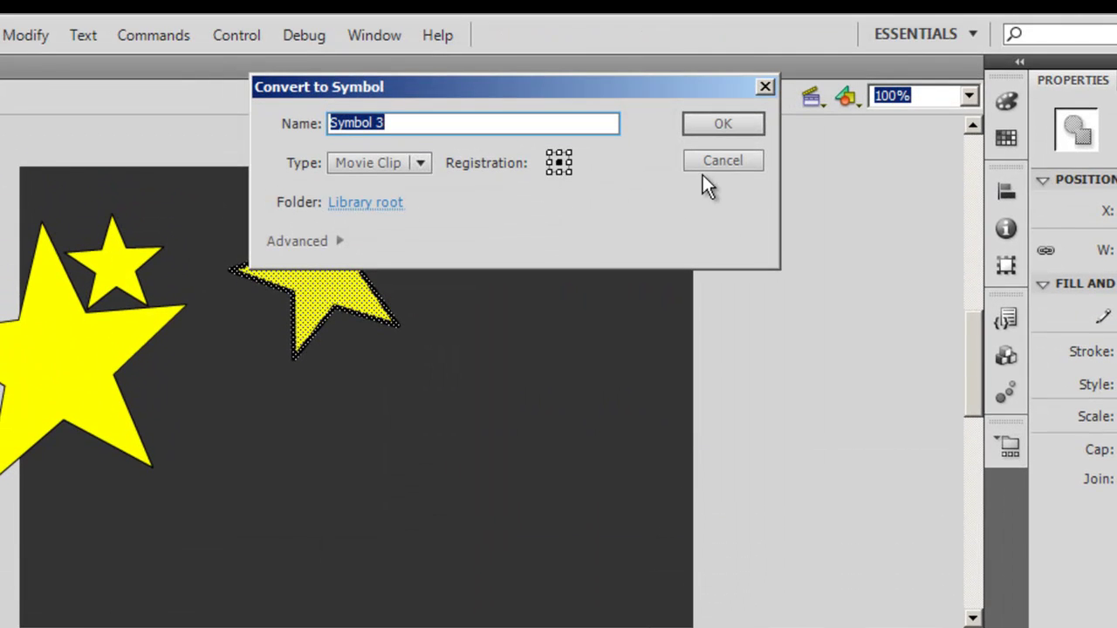
left_click(728, 125)
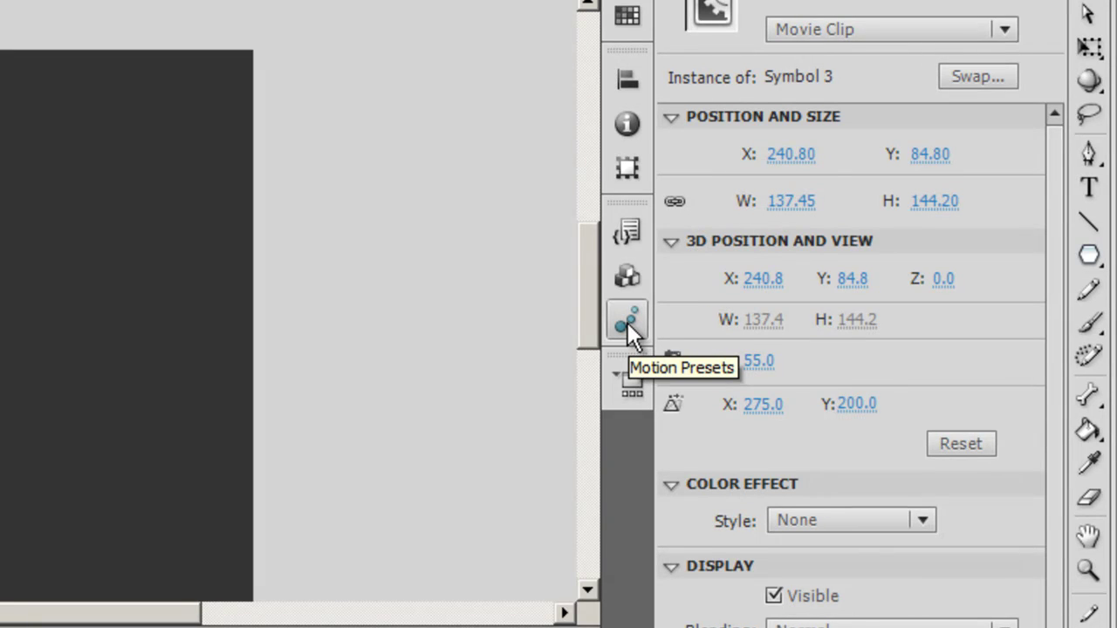
- Apply the custom 'MohitsPreset' motion preset to the third star and deselect it
left_click(627, 323)
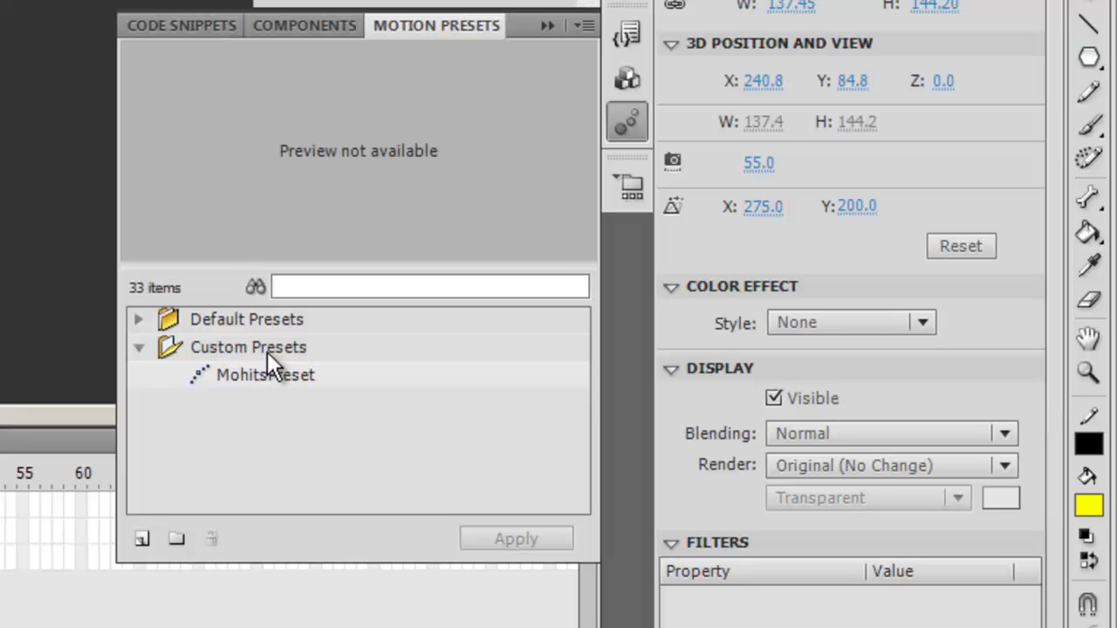
left_click(258, 376)
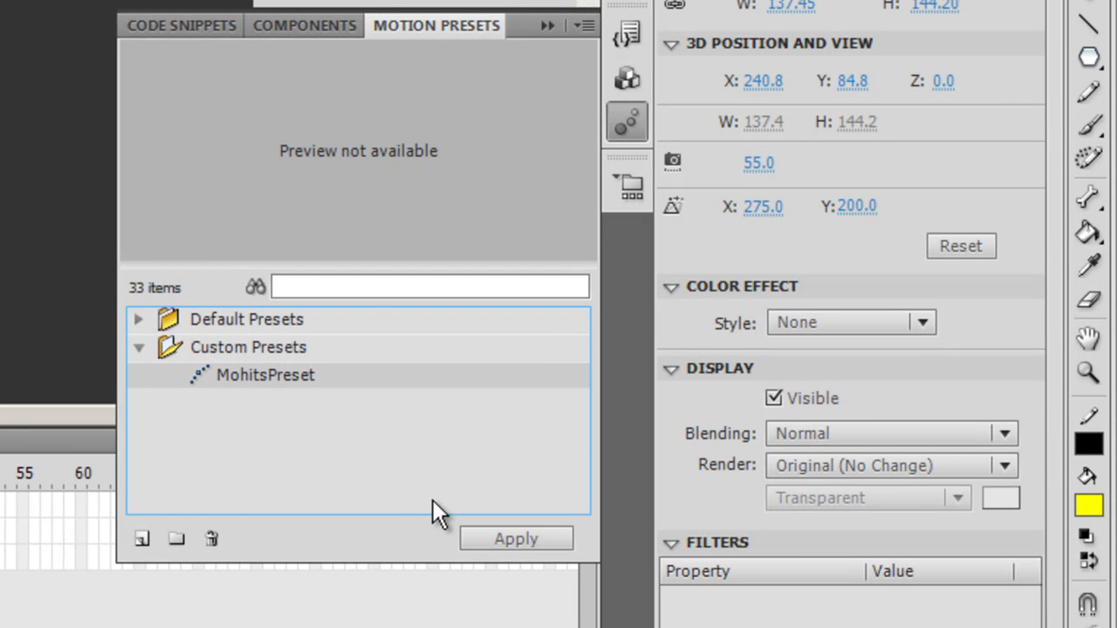
left_click(486, 530)
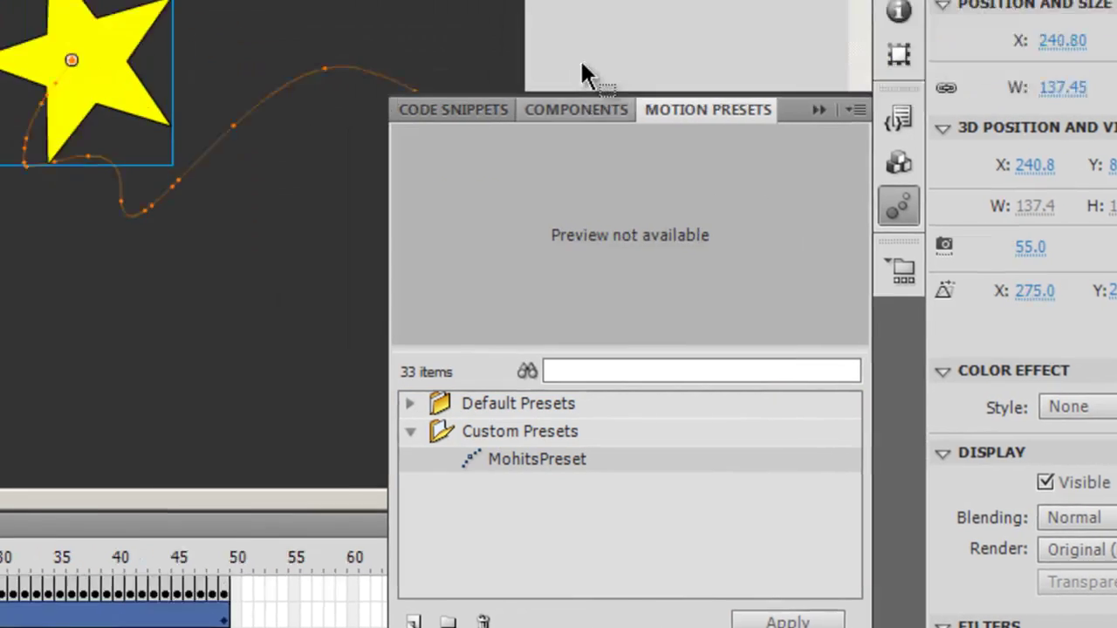
left_click(1029, 174)
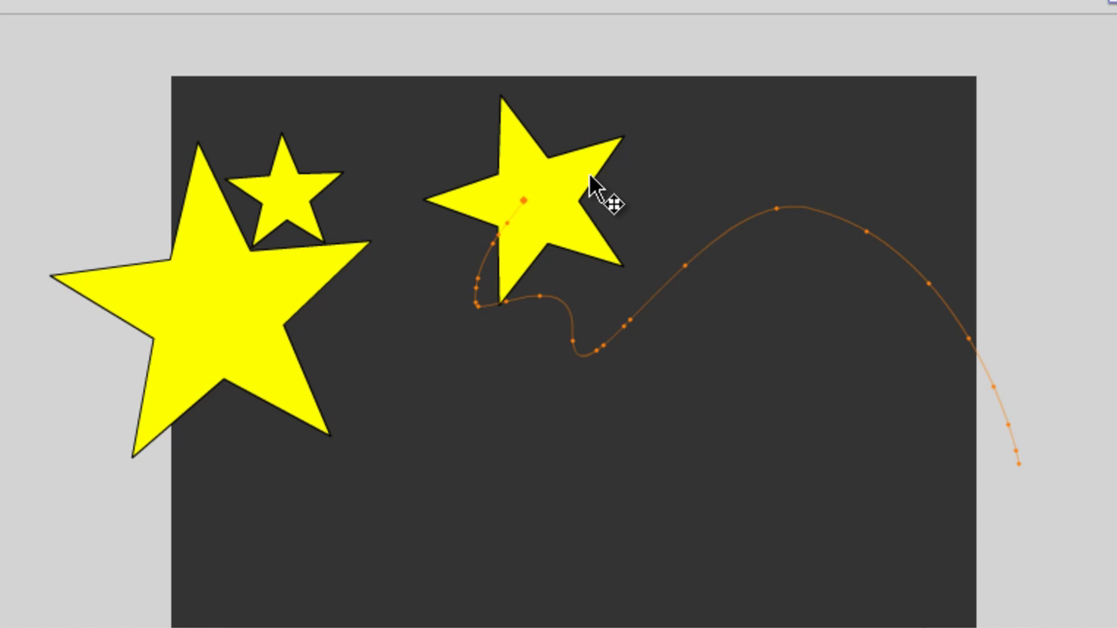
- Test the movie to play the three yellow stars on the dark stage
key("ctrl+Return")
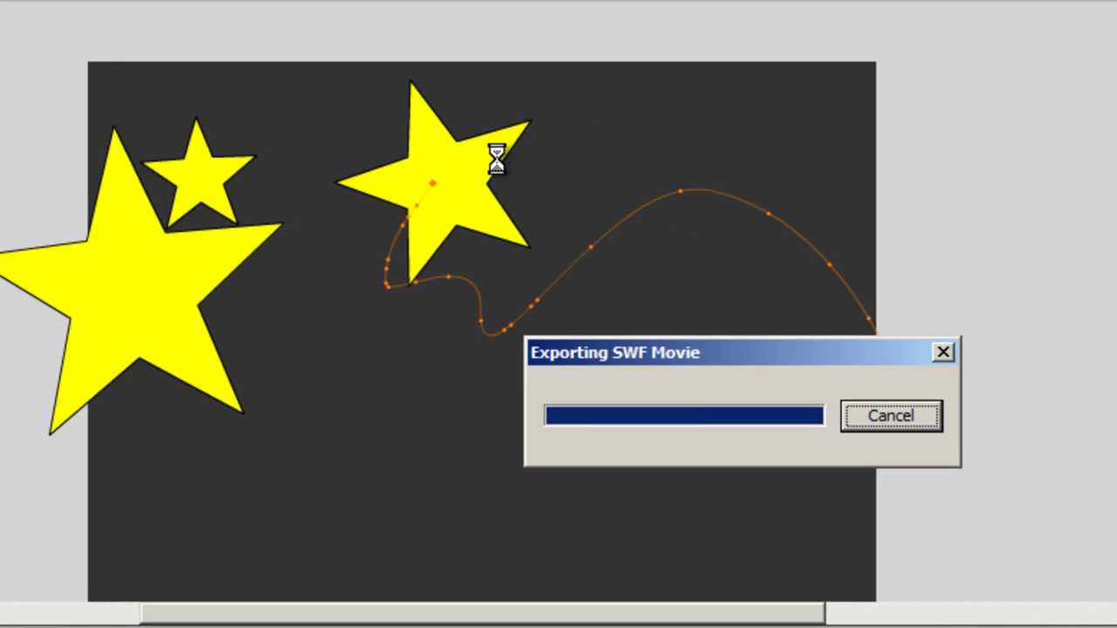